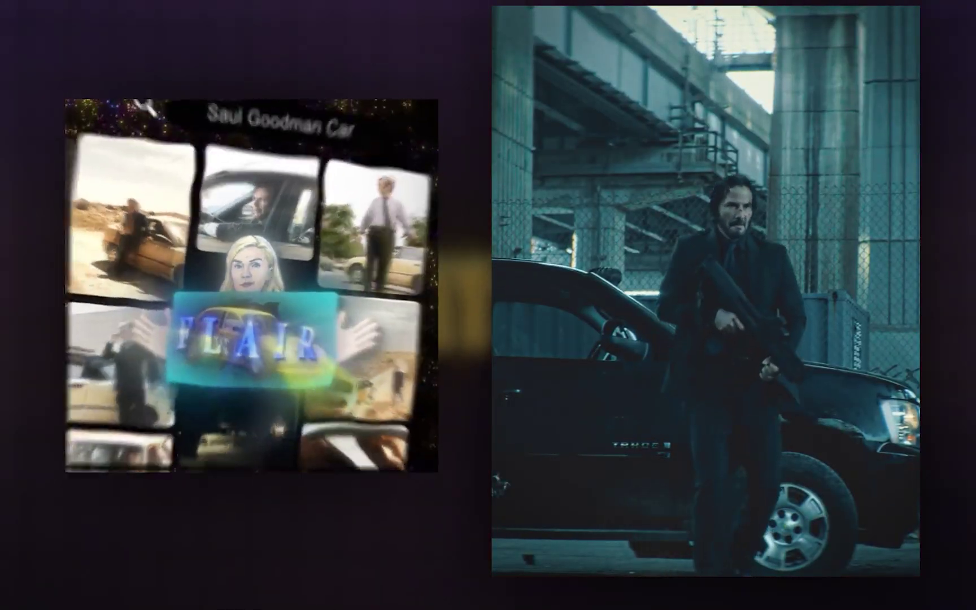
# Step: Apply the Transform effect to the PreComp layer via FX Console
pyautogui.hotkey('ctrl', 'space')
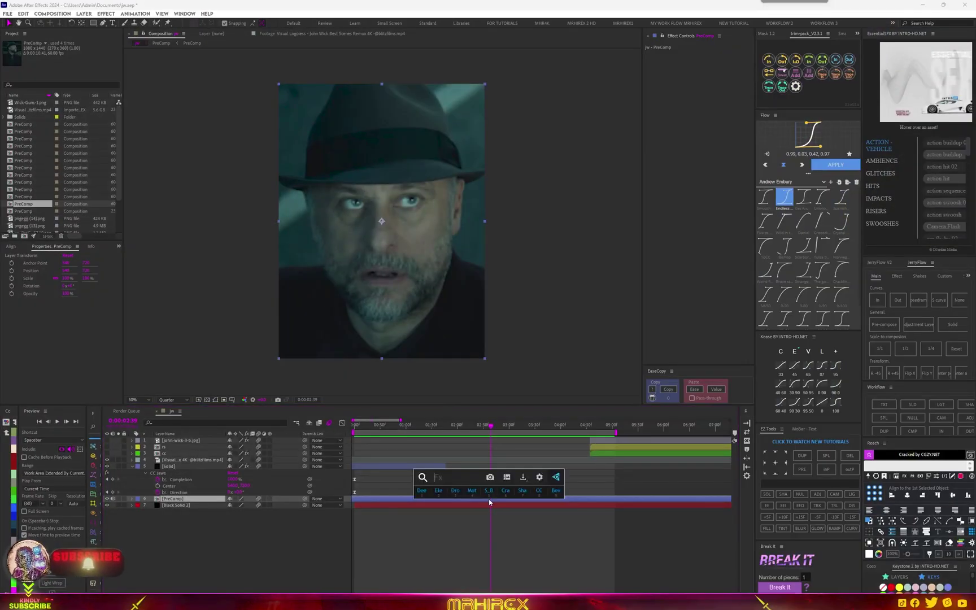
pyautogui.write('tran')
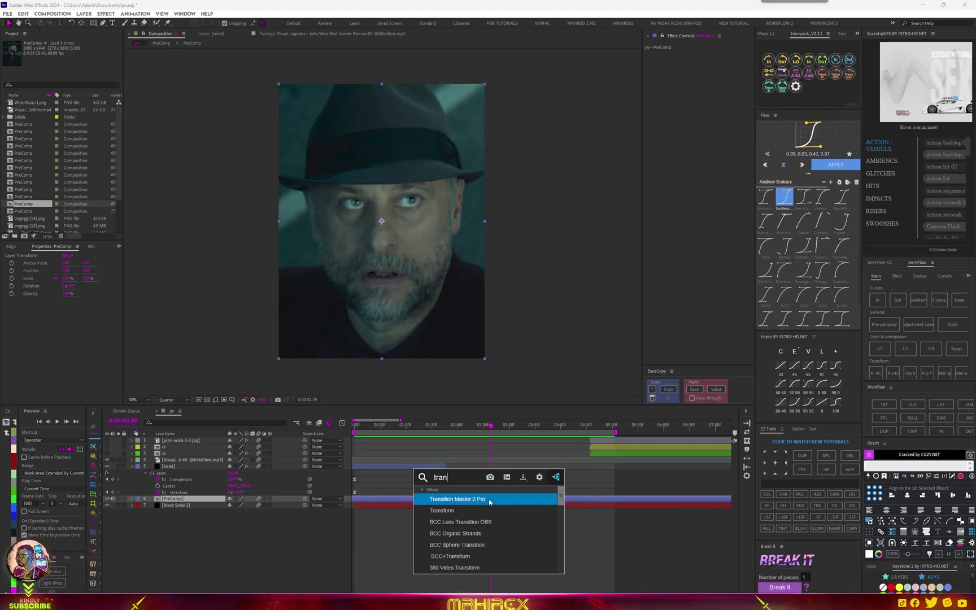
pyautogui.click(484, 512)
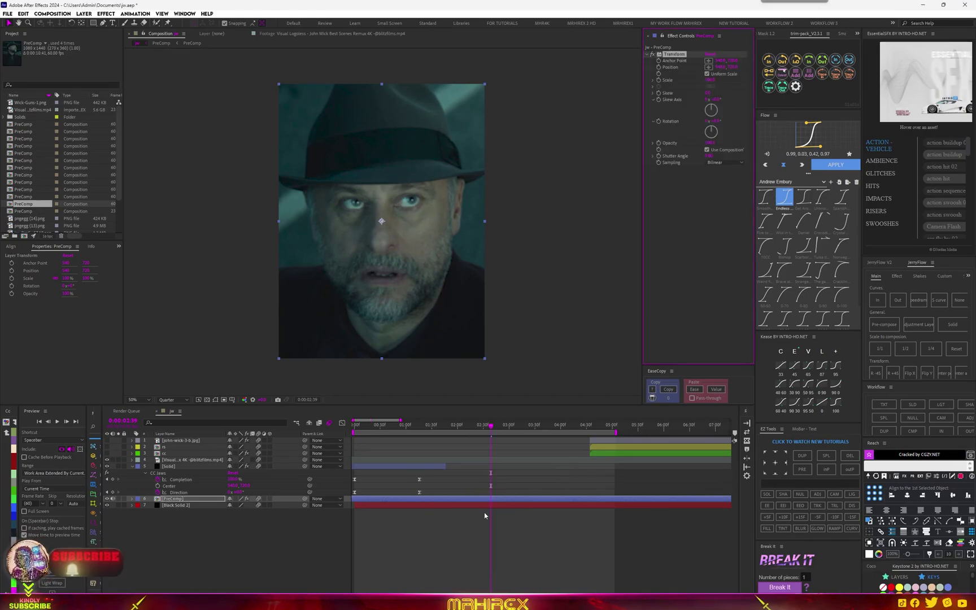
# Step: Apply Motion Tile to the PreComp and reorder it above Transform in Effect Controls
pyautogui.hotkey('ctrl', 'space')
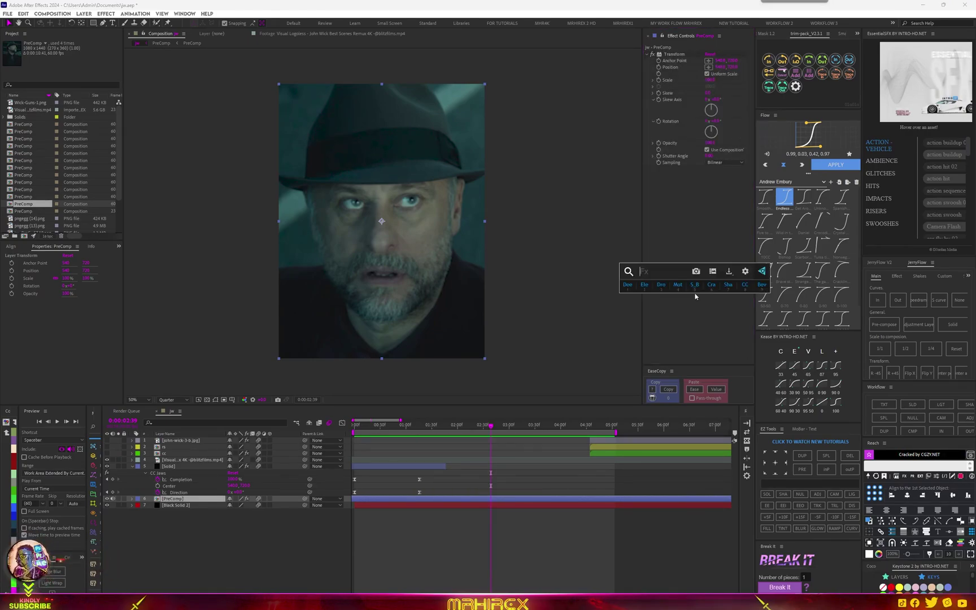
pyautogui.write('moti')
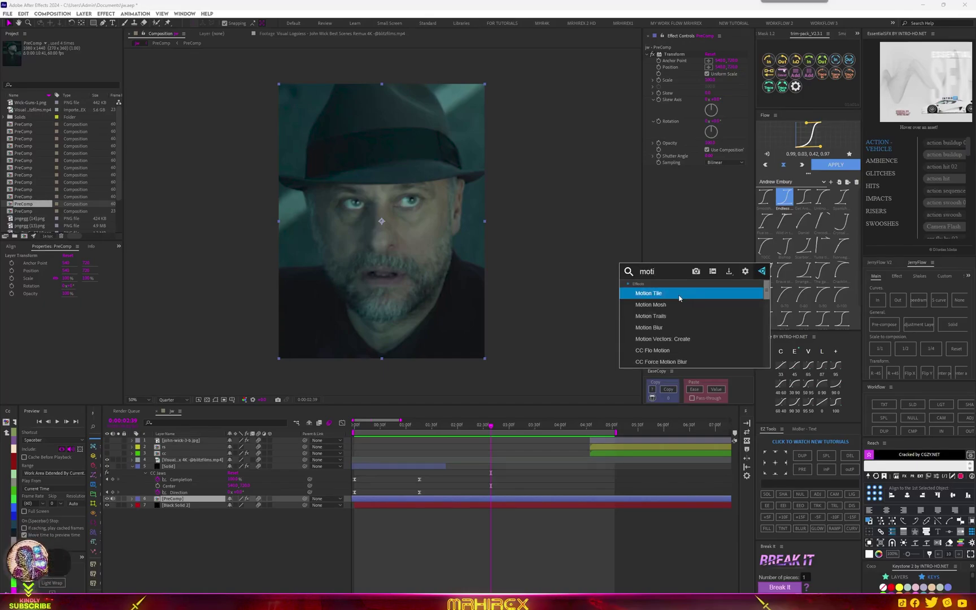
pyautogui.press('Return')
pyautogui.moveTo(663, 171); pyautogui.dragTo(653, 52)
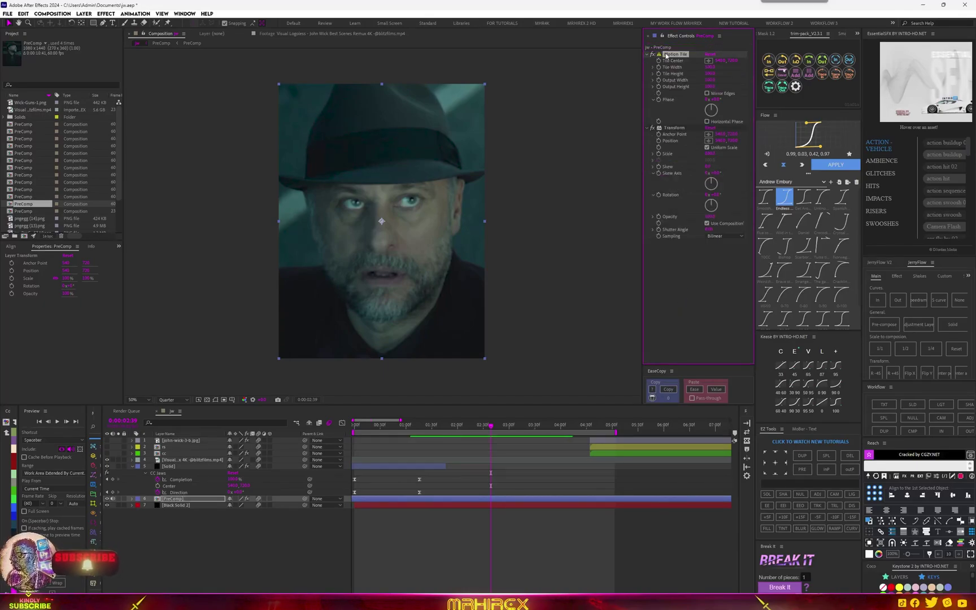
pyautogui.click(673, 128)
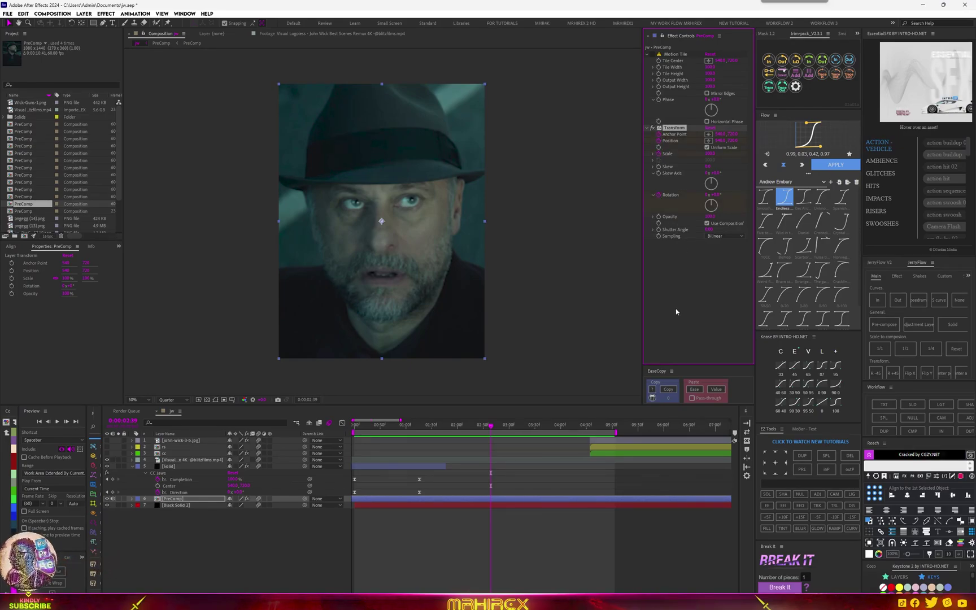
# Step: Shift the PreComp's Anchor Point, Position, Scale and Rotation keyframes earlier, toward about 2:24
pyautogui.press('u')
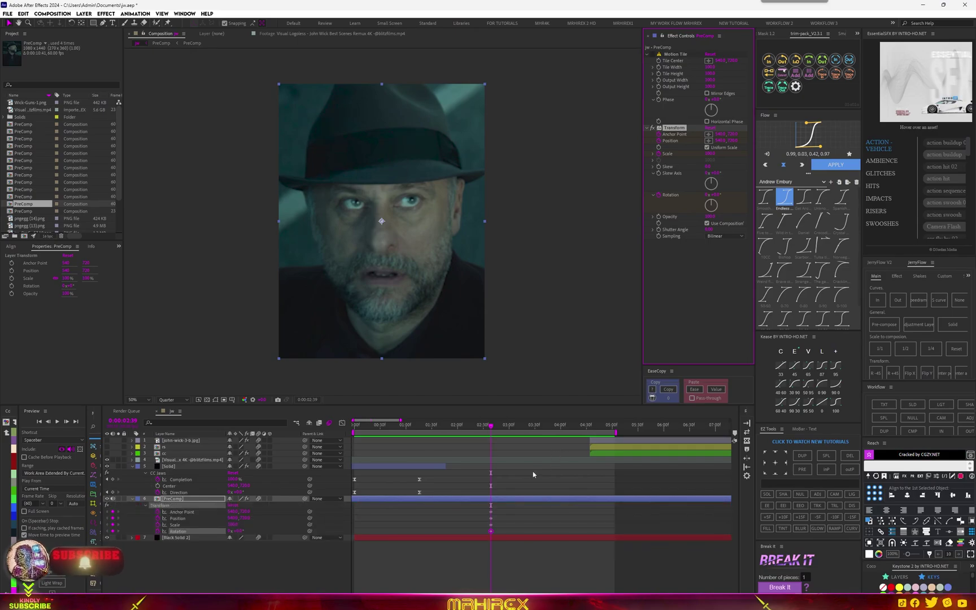
pyautogui.moveTo(457, 426); pyautogui.dragTo(479, 429)
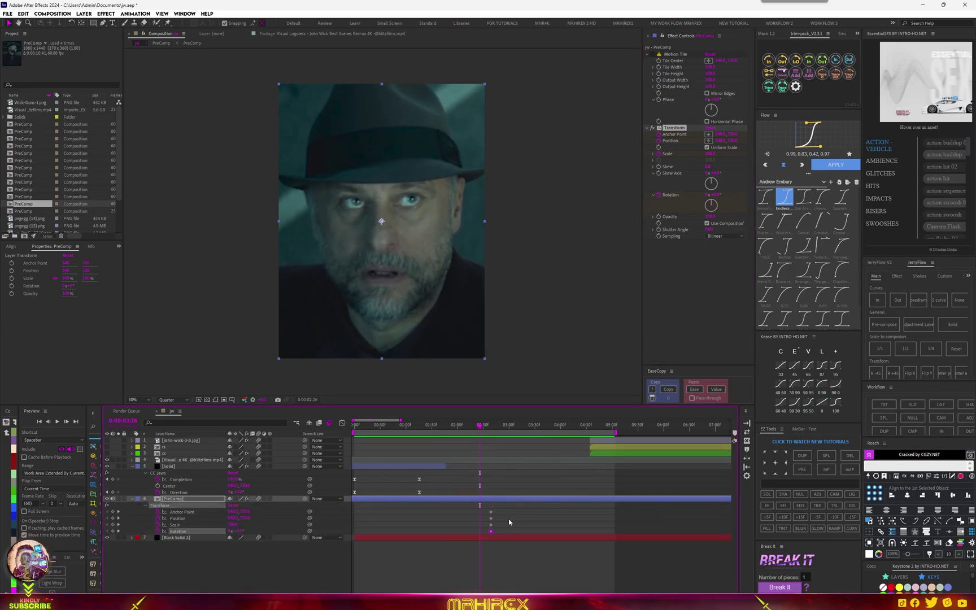
pyautogui.moveTo(500, 544)
pyautogui.mouseDown()
pyautogui.moveTo(460, 508)
pyautogui.moveTo(479, 531)
pyautogui.mouseUp()
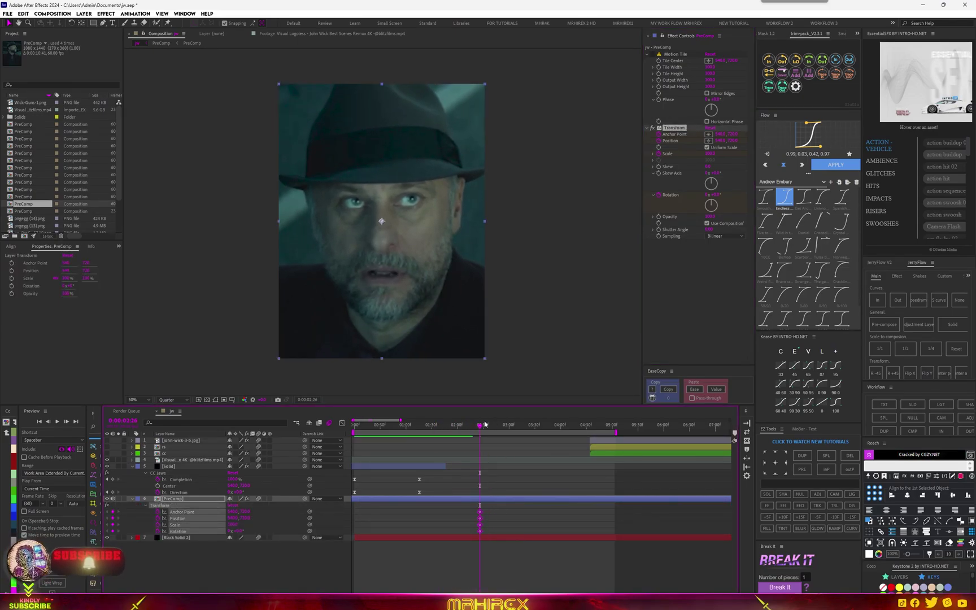
pyautogui.moveTo(484, 423); pyautogui.dragTo(513, 425)
pyautogui.moveTo(490, 508)
pyautogui.mouseDown()
pyautogui.moveTo(457, 545)
pyautogui.moveTo(471, 518)
pyautogui.mouseUp()
pyautogui.click(455, 425)
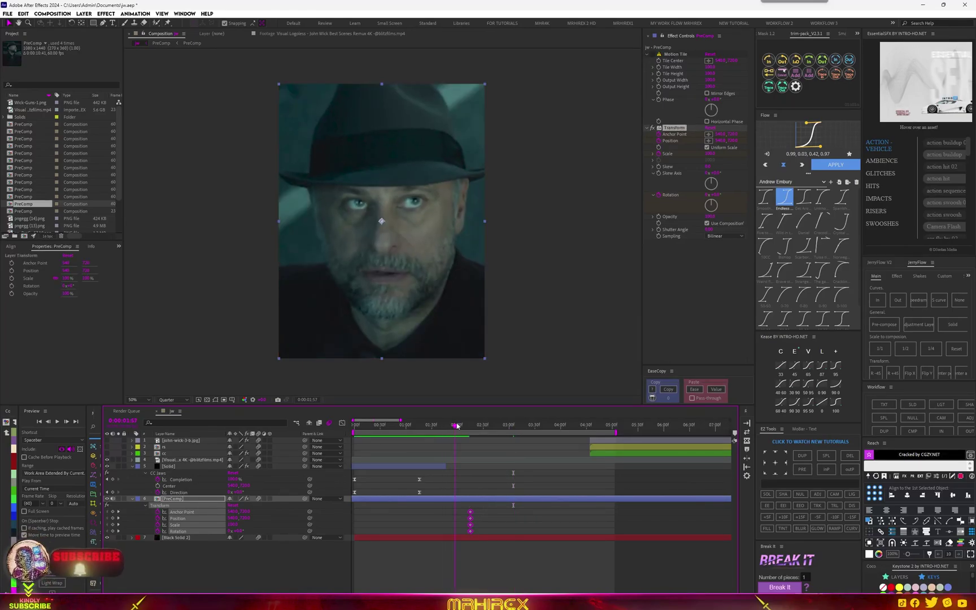
pyautogui.moveTo(457, 426); pyautogui.dragTo(479, 427)
pyautogui.moveTo(471, 518); pyautogui.dragTo(465, 518)
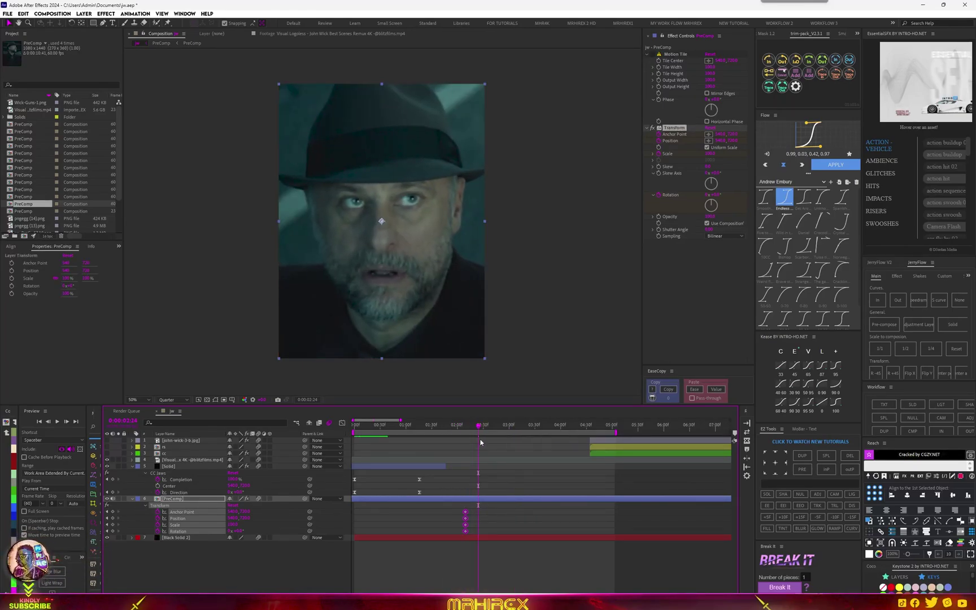
pyautogui.moveTo(479, 426); pyautogui.dragTo(492, 430)
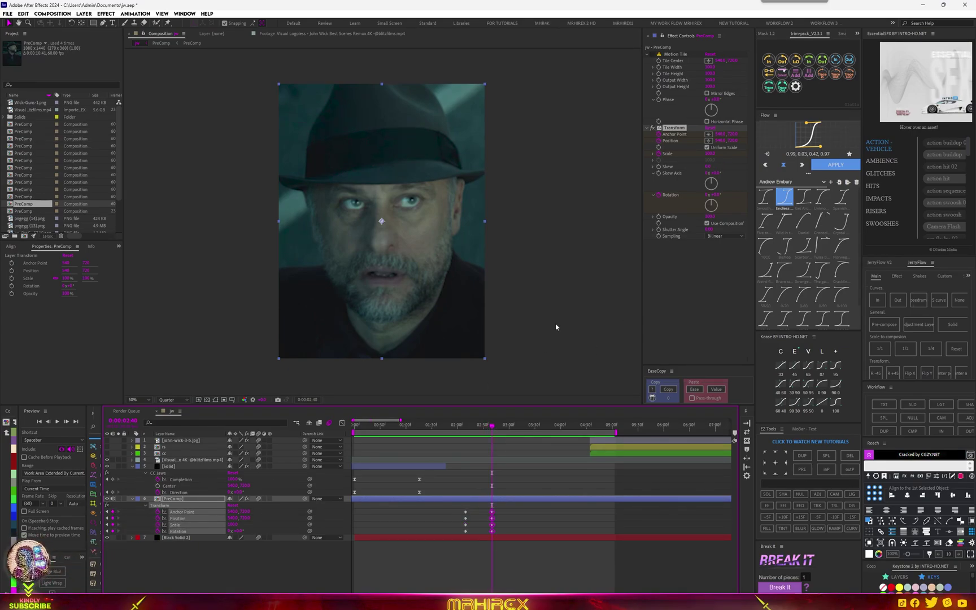
# Step: Lower the Transform Scale and set Motion Tile output width and height to 1250 with Mirror Edges
pyautogui.moveTo(709, 154); pyautogui.dragTo(689, 156)
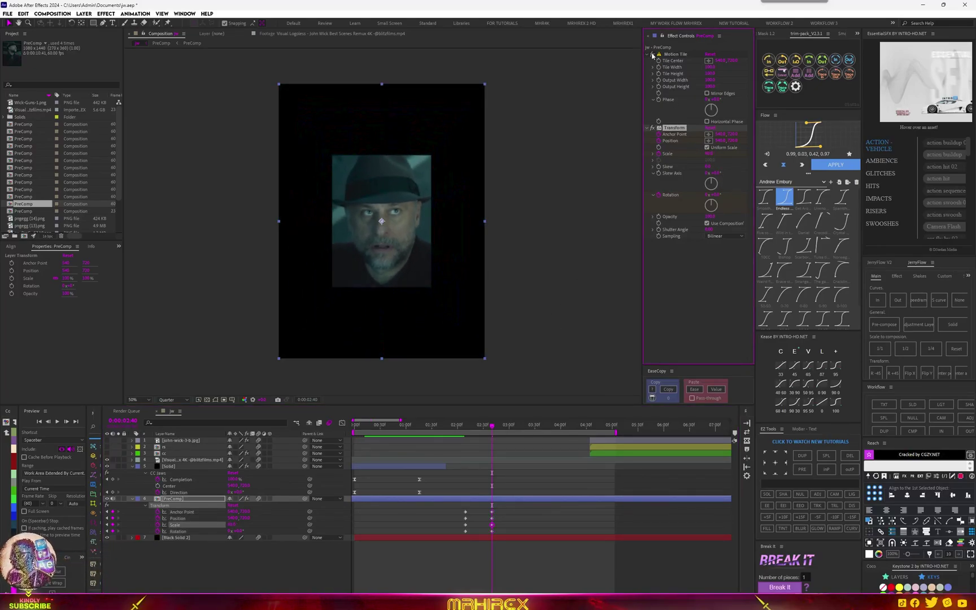
pyautogui.click(708, 94)
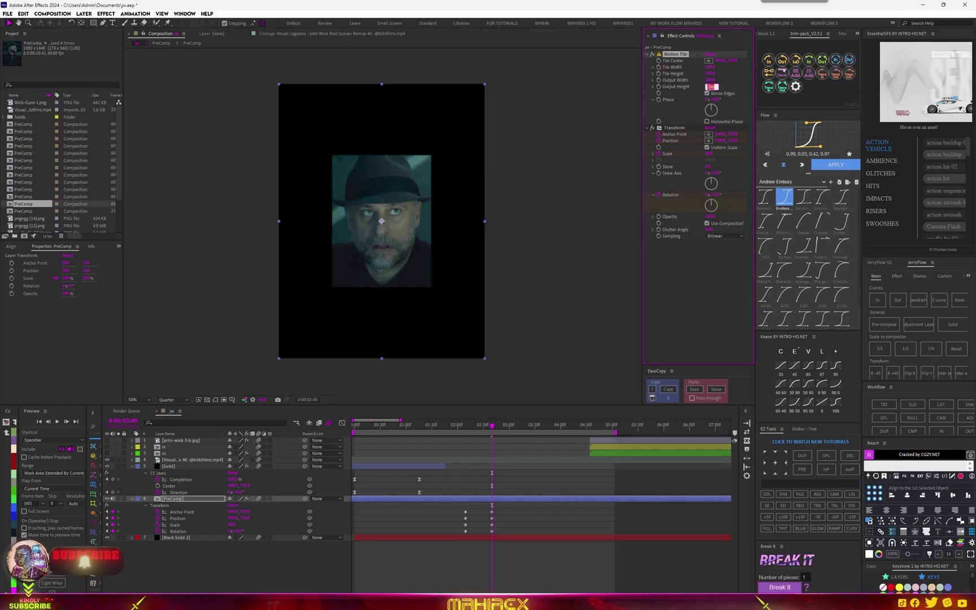
pyautogui.write('1250')
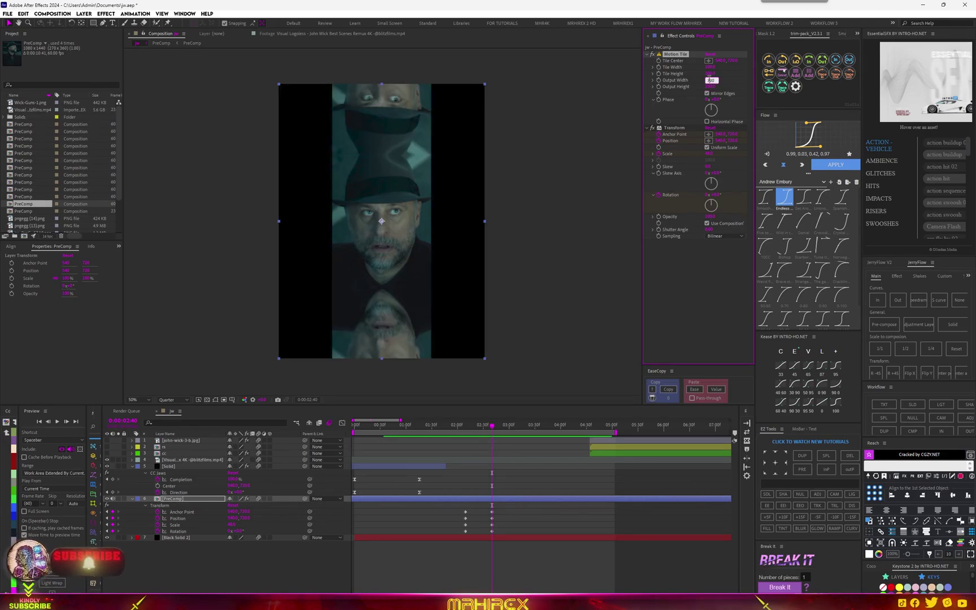
pyautogui.press('Return')
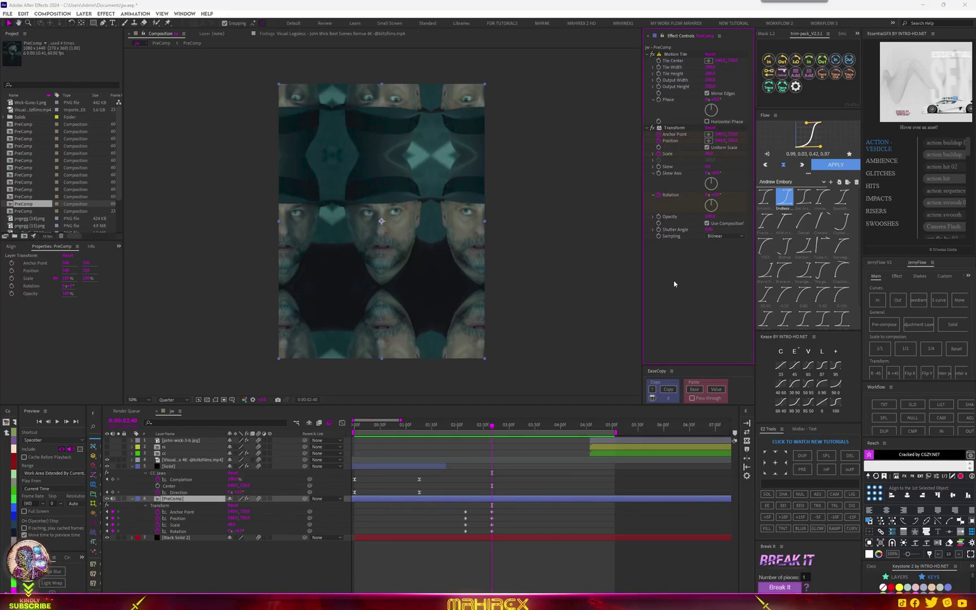
# Step: Apply Optics Compensation to the PreComp with Reverse Lens Distortion enabled
pyautogui.hotkey('ctrl', 'space')
pyautogui.write('opt')
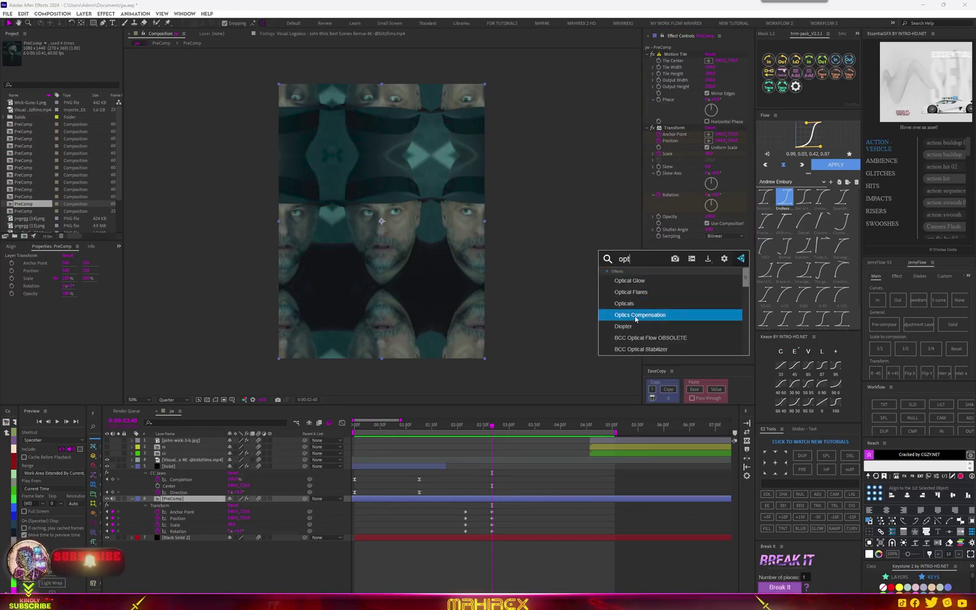
pyautogui.click(635, 316)
pyautogui.click(506, 498)
pyautogui.hotkey('ctrl', 'space')
pyautogui.write('op')
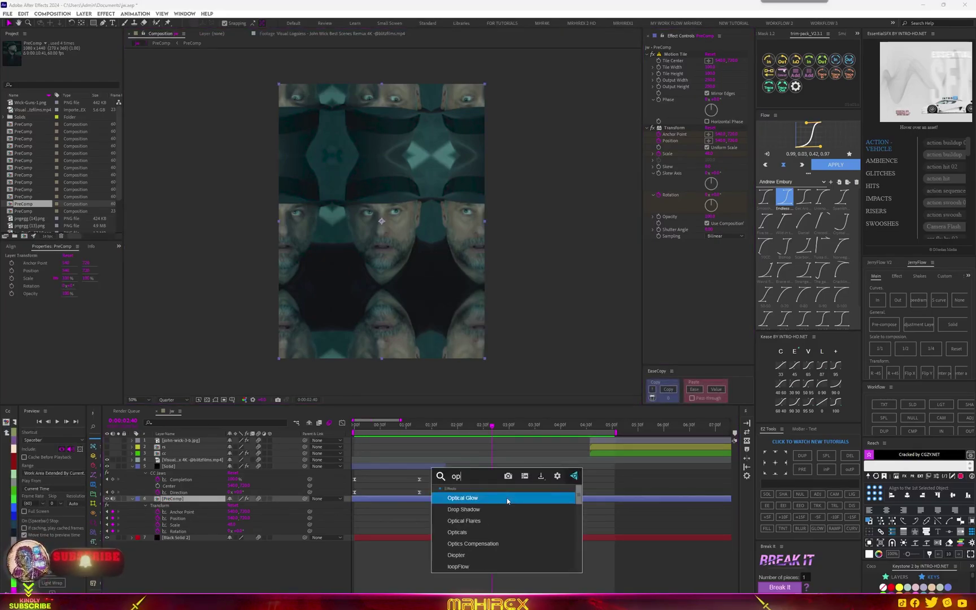
pyautogui.click(512, 535)
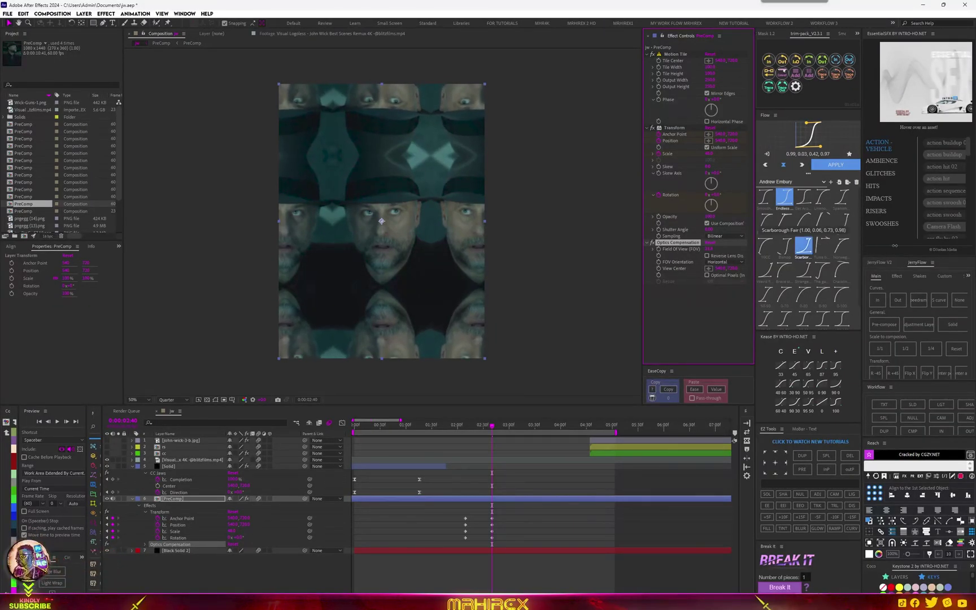
pyautogui.click(707, 256)
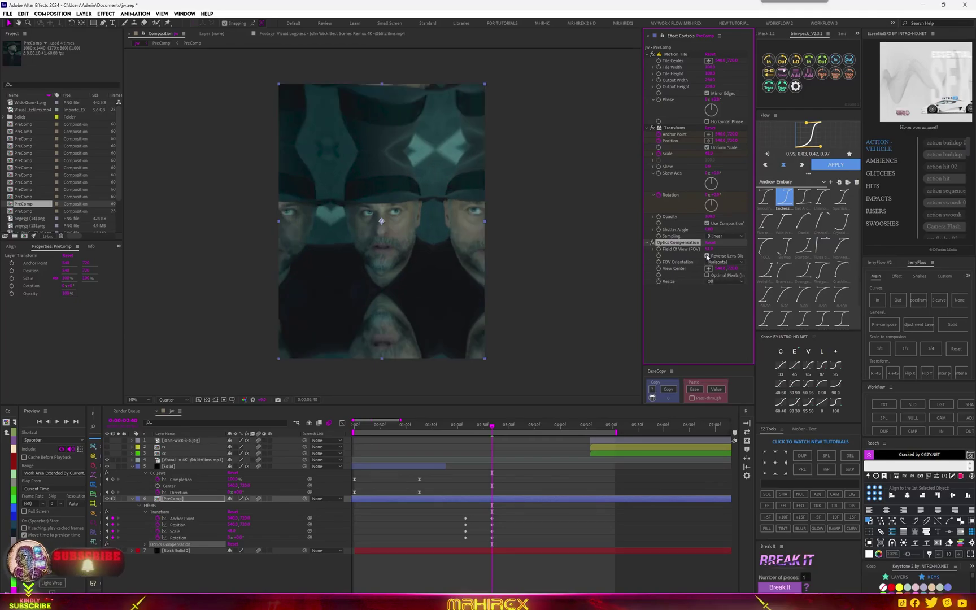
# Step: Keyframe Field Of View from 0 at 2:09 up to about 10.4, with Optimal Pixels on
pyautogui.click(465, 428)
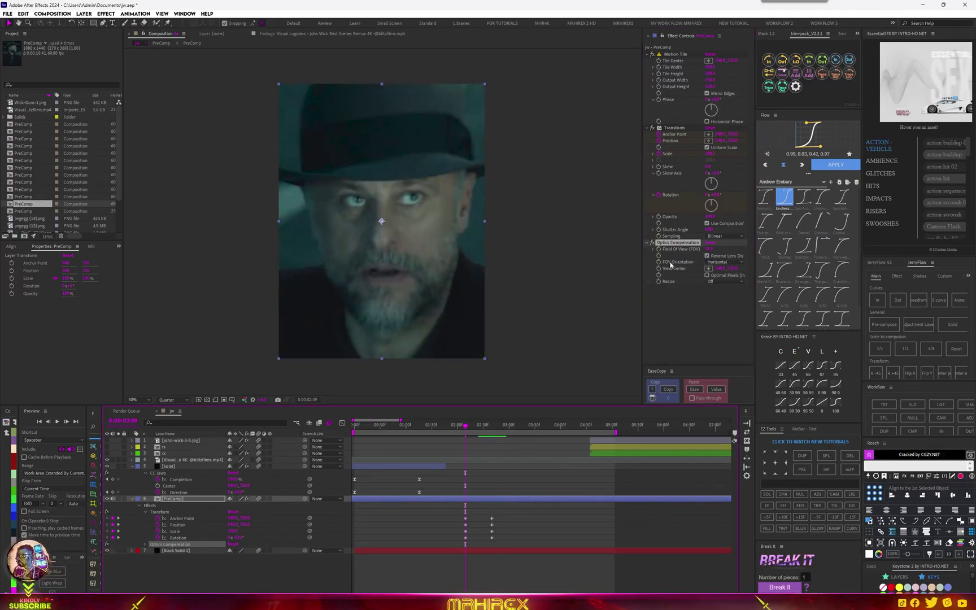
pyautogui.moveTo(709, 249); pyautogui.dragTo(693, 254)
pyautogui.click(710, 250)
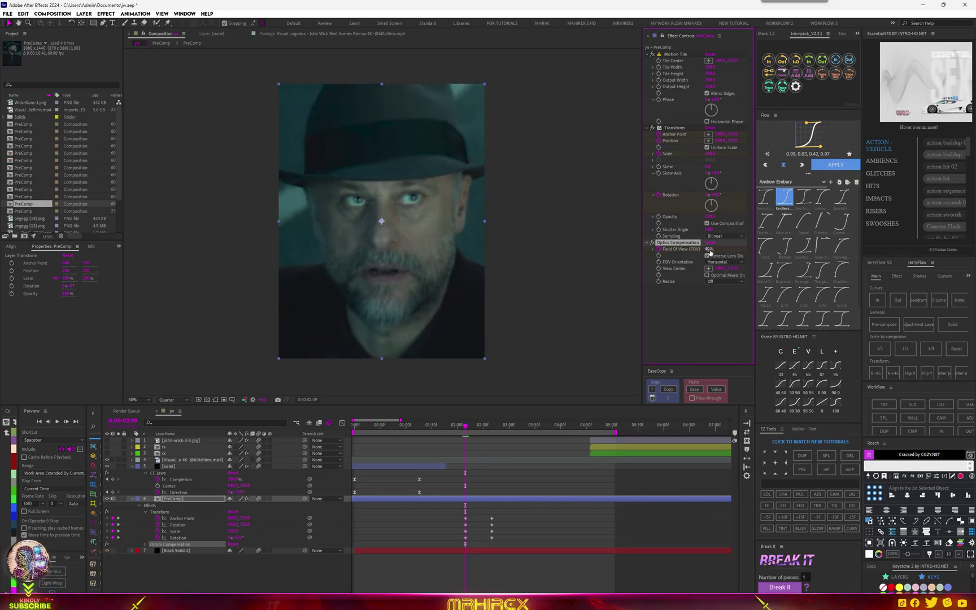
pyautogui.press('Return')
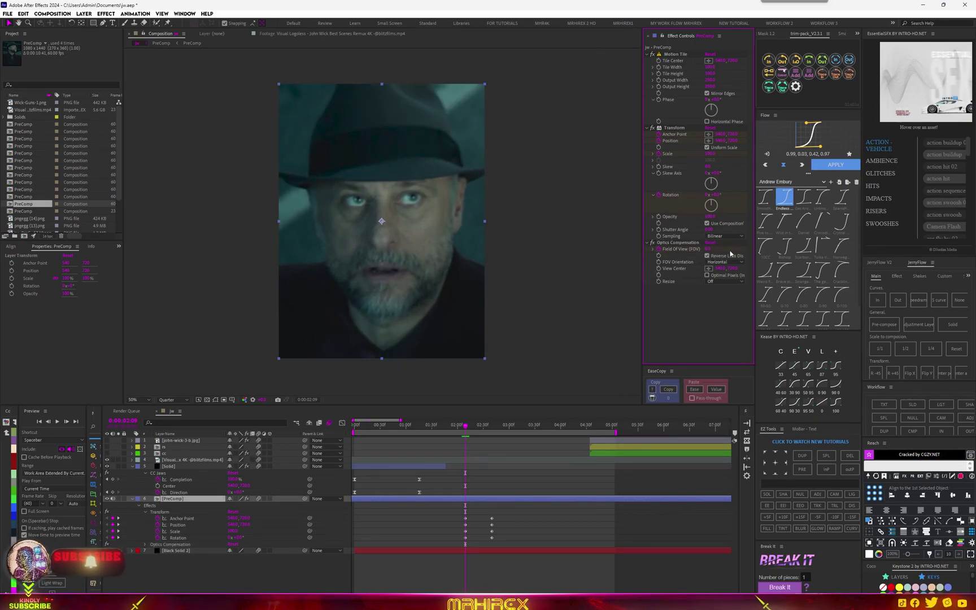
pyautogui.press('u')
pyautogui.press('u')
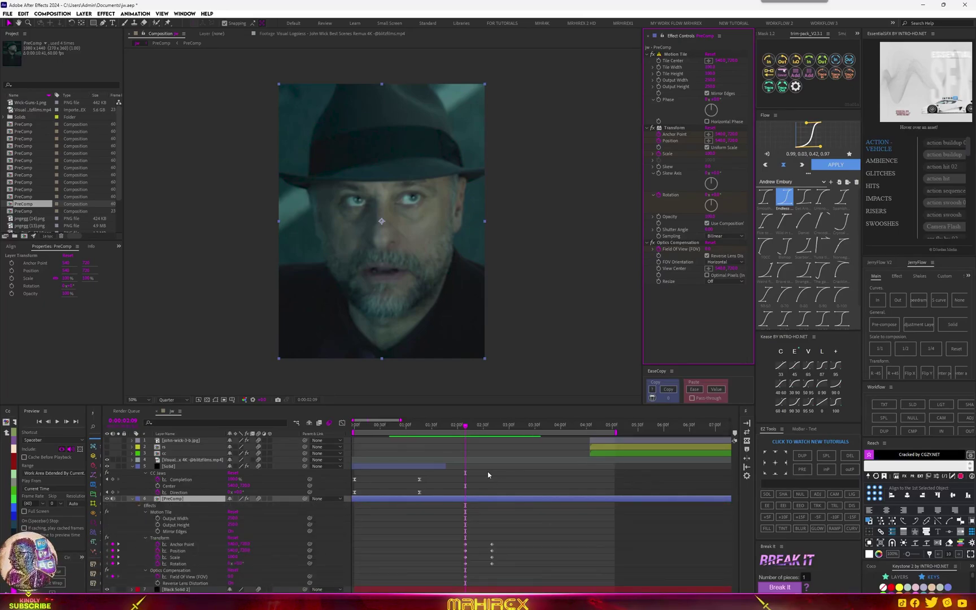
pyautogui.press('k')
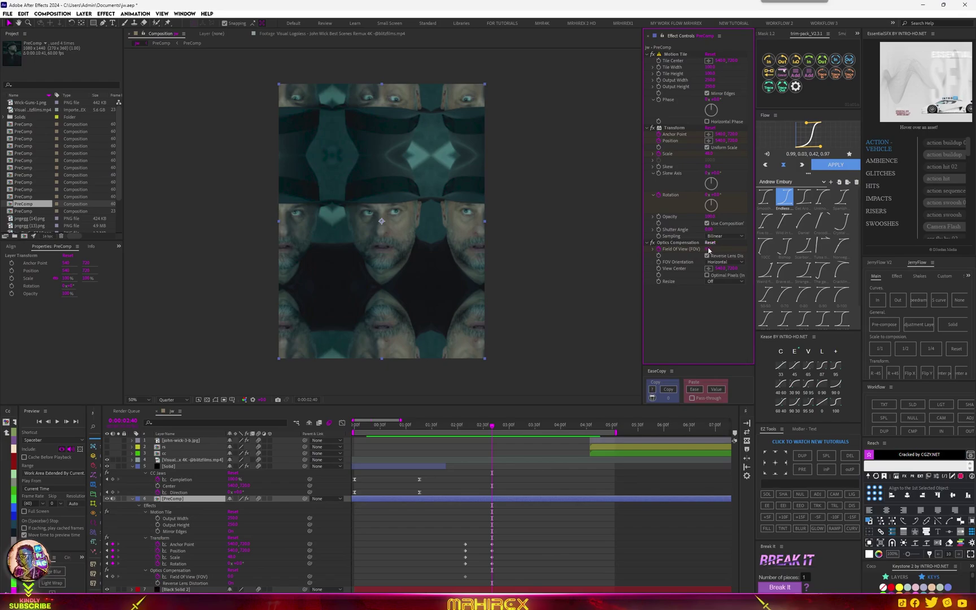
pyautogui.moveTo(709, 250); pyautogui.dragTo(767, 247)
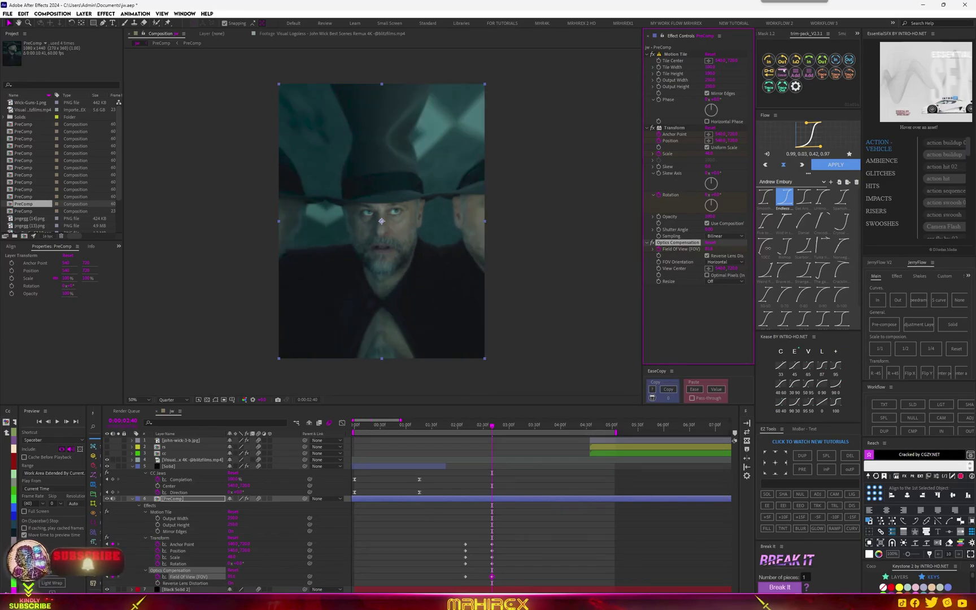
pyautogui.click(708, 277)
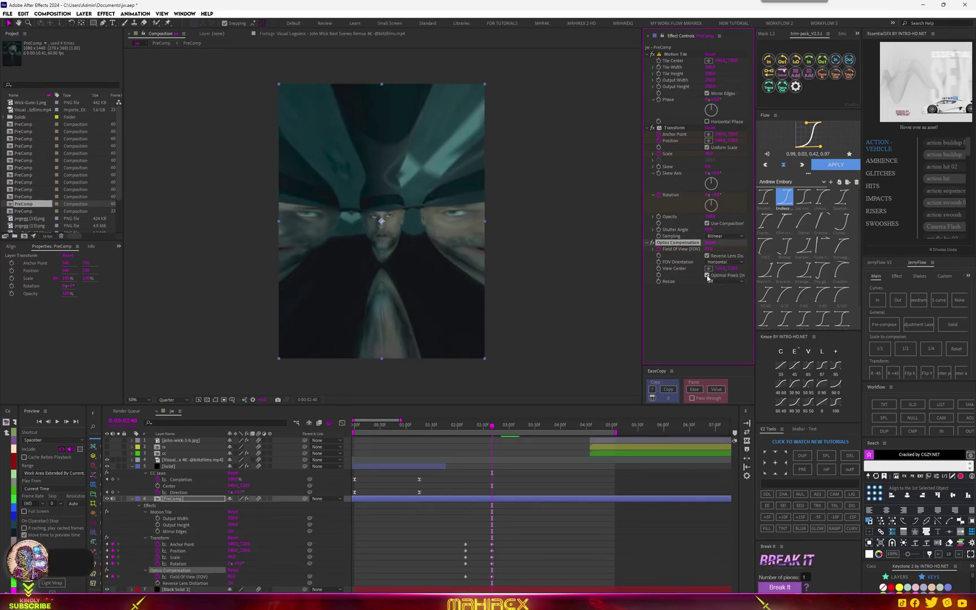
pyautogui.moveTo(456, 427)
pyautogui.mouseDown()
pyautogui.moveTo(506, 427)
pyautogui.moveTo(497, 427)
pyautogui.mouseUp()
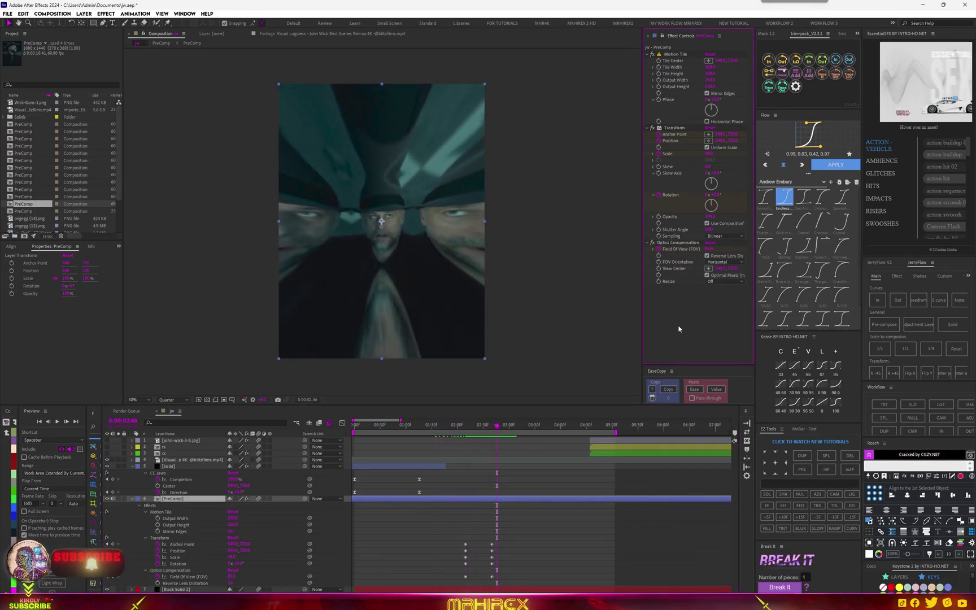
# Step: At the 2:09 keyframe, apply S_WarpChroma to the PreComp layer
pyautogui.click(683, 307)
pyautogui.press('j')
pyautogui.press('j')
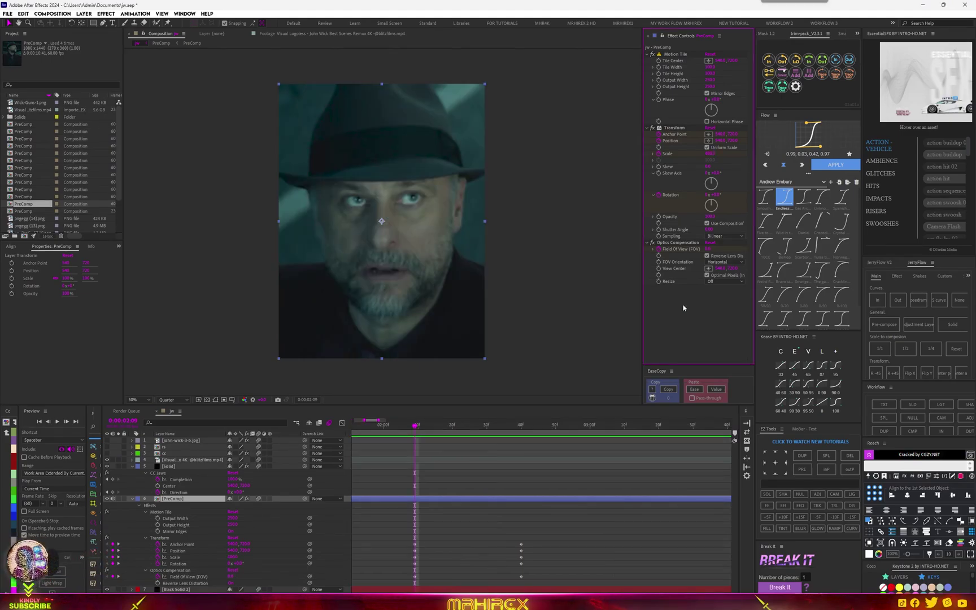
pyautogui.hotkey('ctrl', 'space')
pyautogui.write('warp')
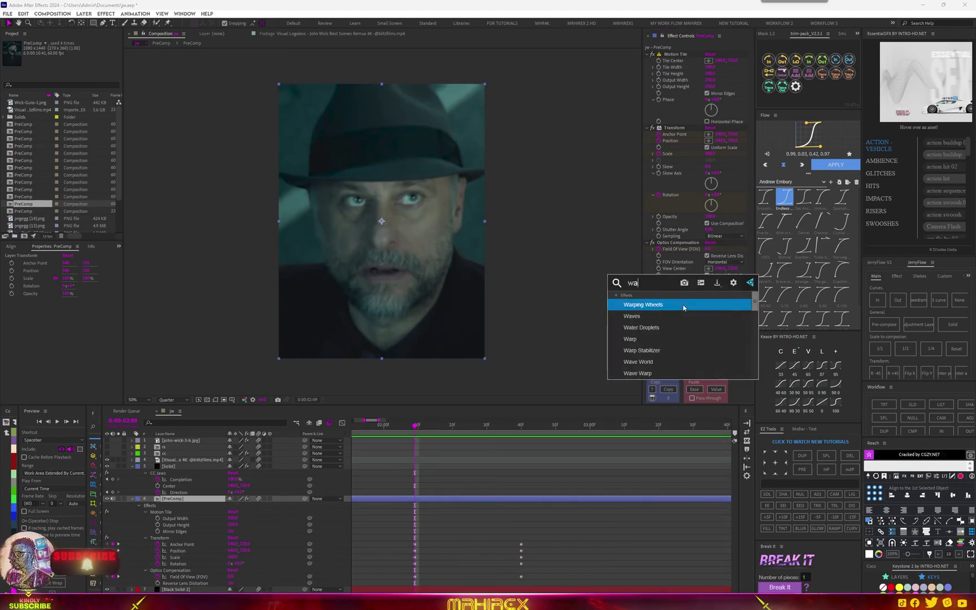
pyautogui.scroll(-3, 687, 350)
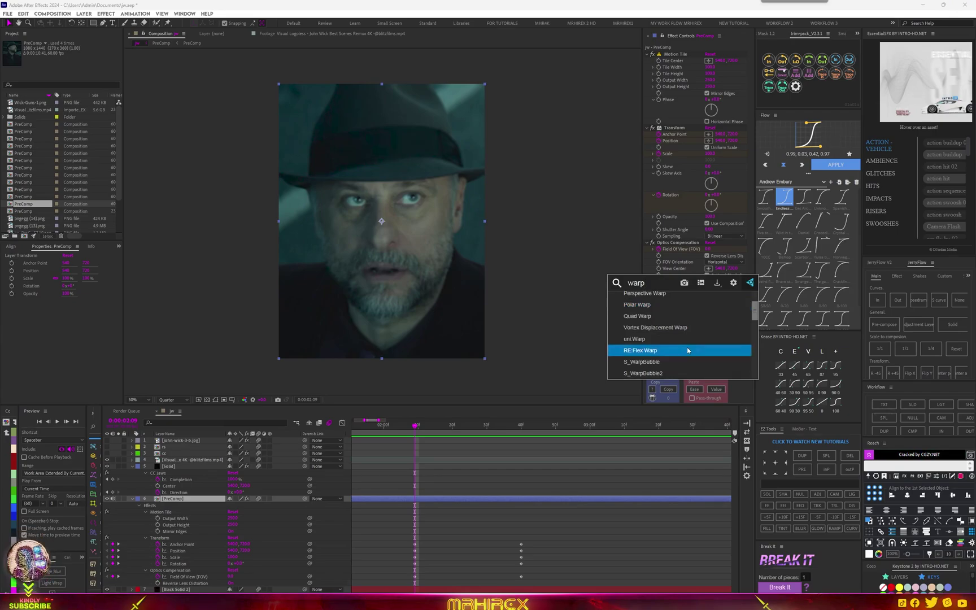
pyautogui.click(662, 362)
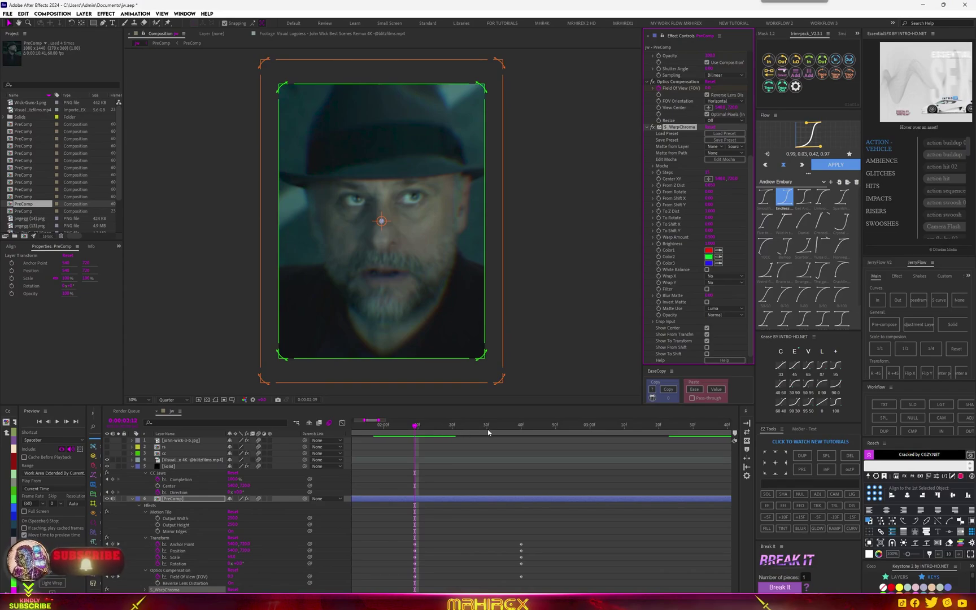
# Step: Preview the warp, return to 2:10, and zoom the viewer out to 12.5%
pyautogui.press('space')
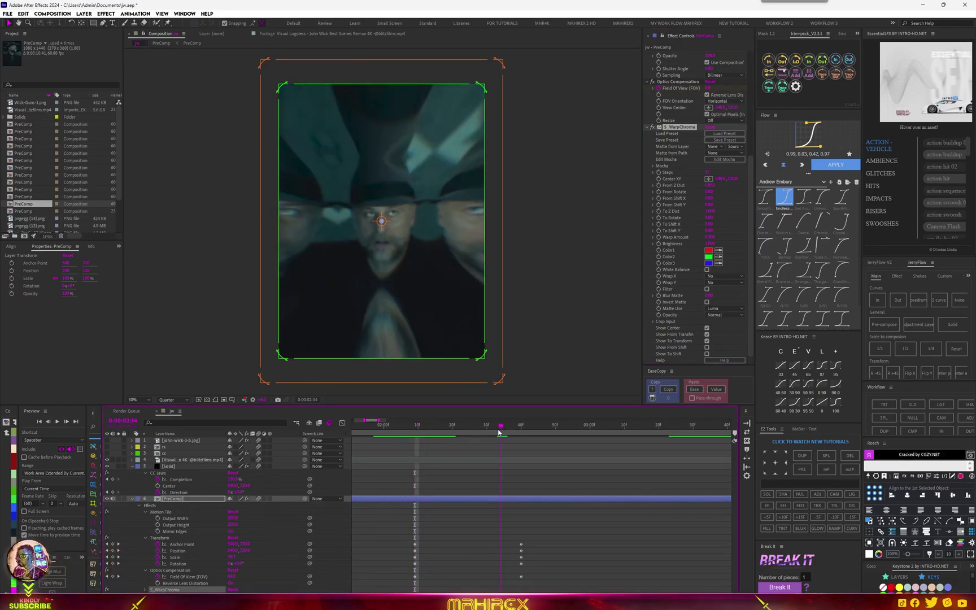
pyautogui.click(417, 425)
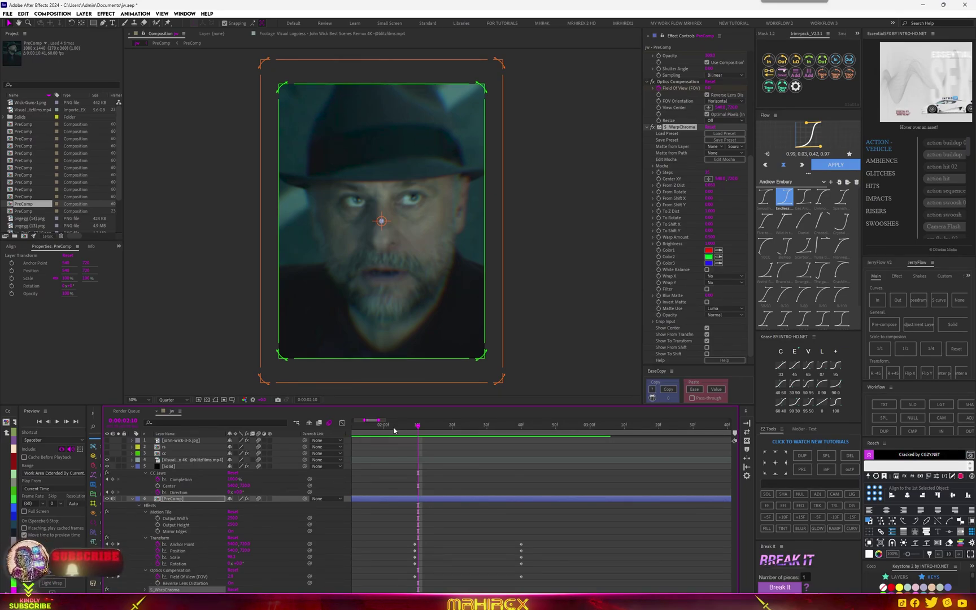
pyautogui.click(418, 425)
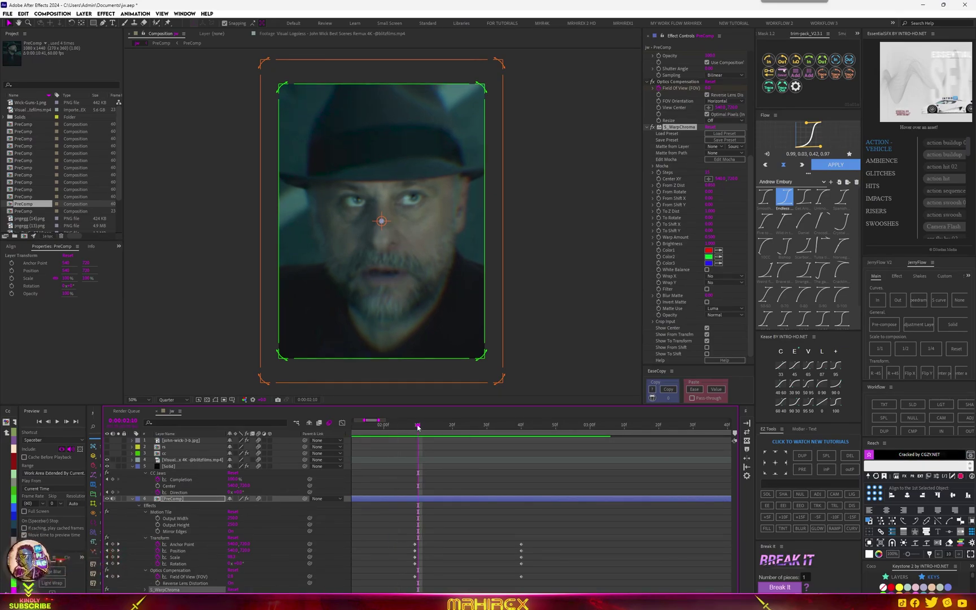
pyautogui.press(',')
pyautogui.press(',')
pyautogui.press(',')
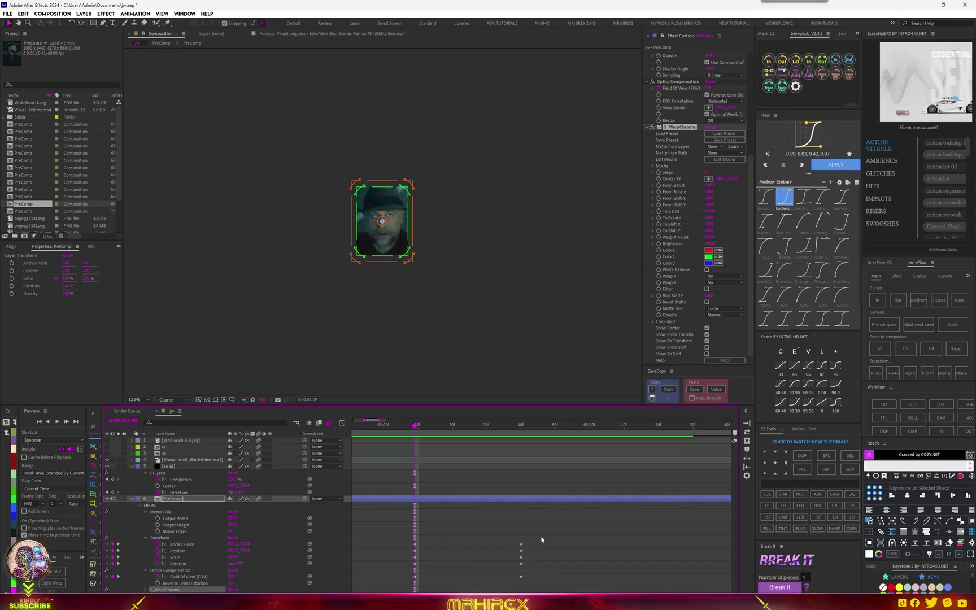
pyautogui.click(498, 572)
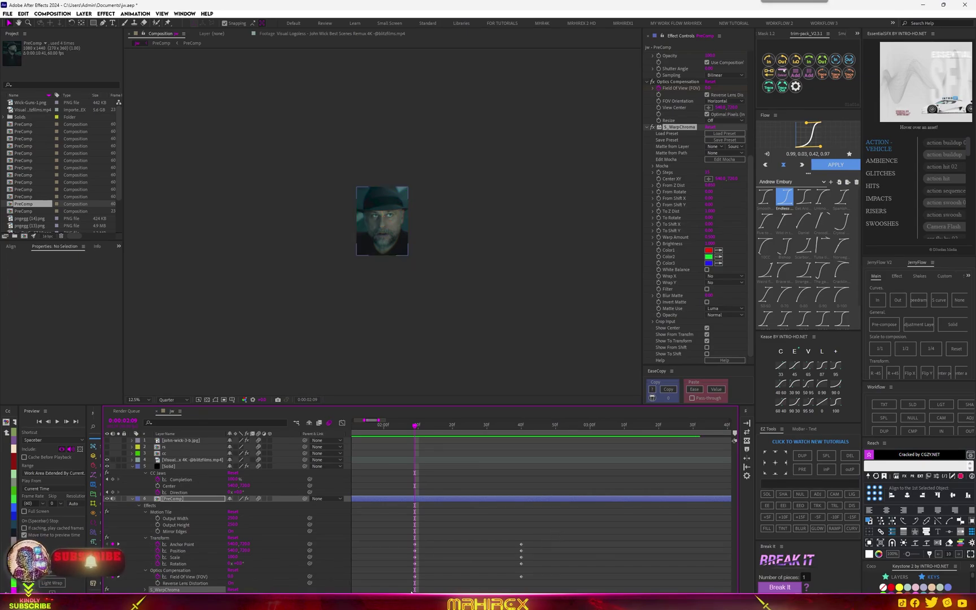
# Step: Ease the keyframes in the speed graph so speed peaks at the start, first influence 4.89%, and save
pyautogui.moveTo(412, 591); pyautogui.dragTo(415, 547)
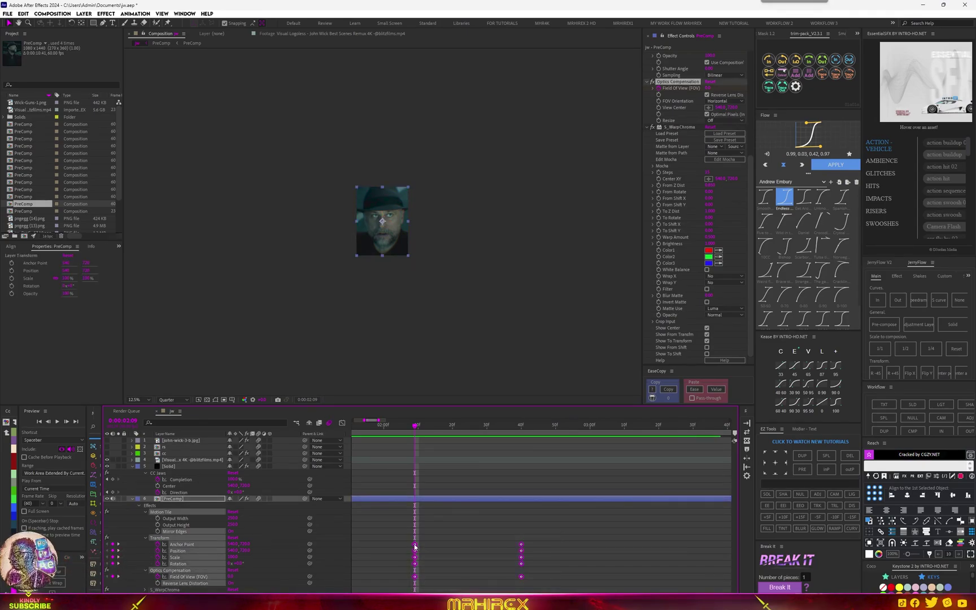
pyautogui.hotkey('shift', 'F3')
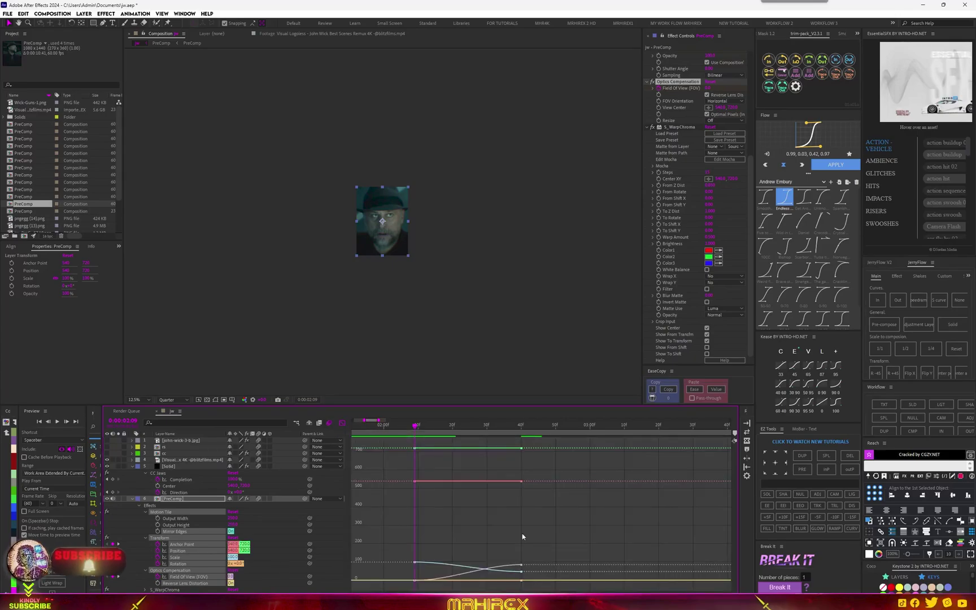
pyautogui.rightClick(460, 485)
pyautogui.click(483, 402)
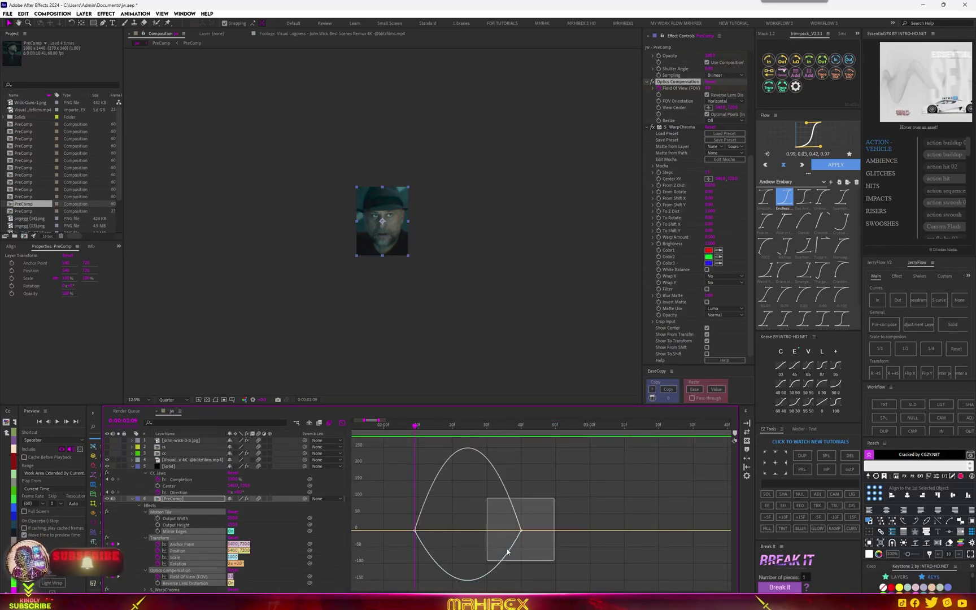
pyautogui.moveTo(507, 552); pyautogui.dragTo(459, 544)
pyautogui.hotkey('ctrl', 's')
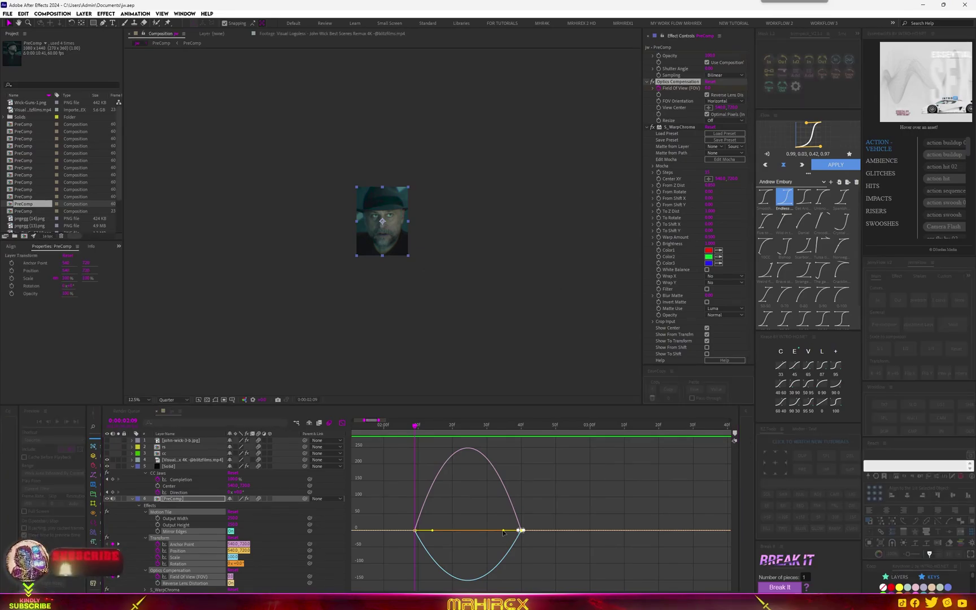
pyautogui.moveTo(501, 532); pyautogui.dragTo(495, 535)
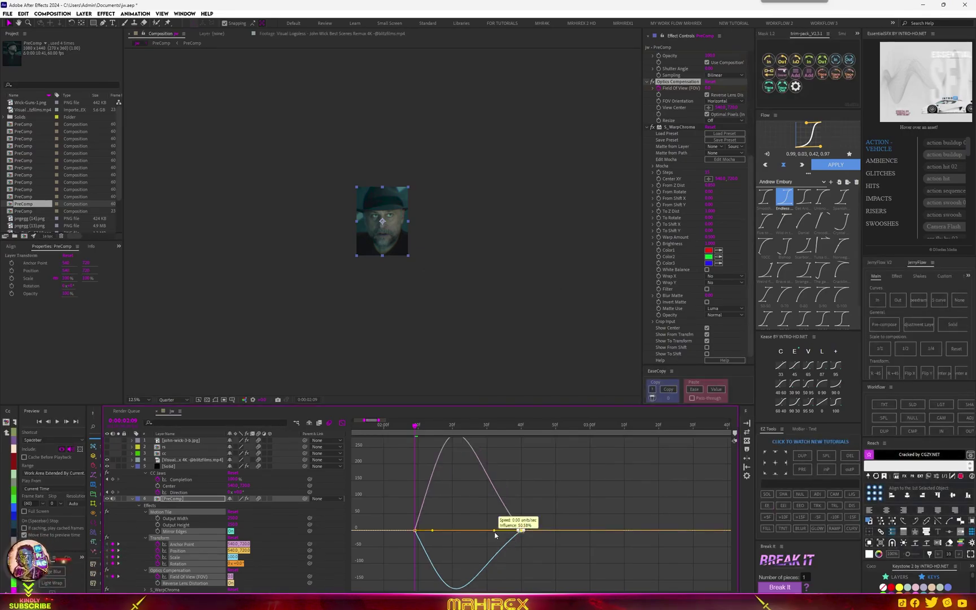
pyautogui.moveTo(432, 531)
pyautogui.mouseDown()
pyautogui.moveTo(417, 531)
pyautogui.moveTo(381, 563)
pyautogui.mouseUp()
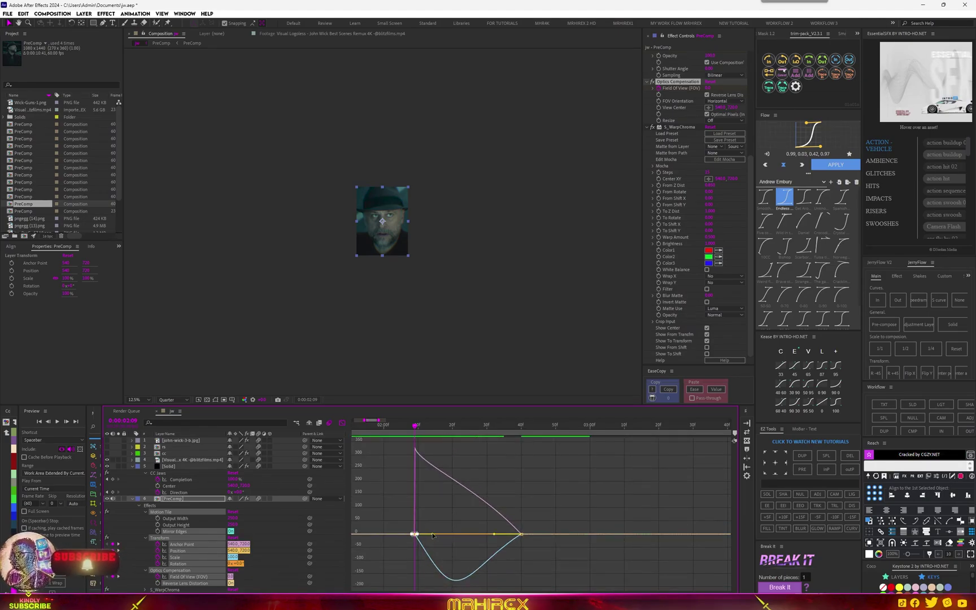
pyautogui.moveTo(422, 534); pyautogui.dragTo(408, 535)
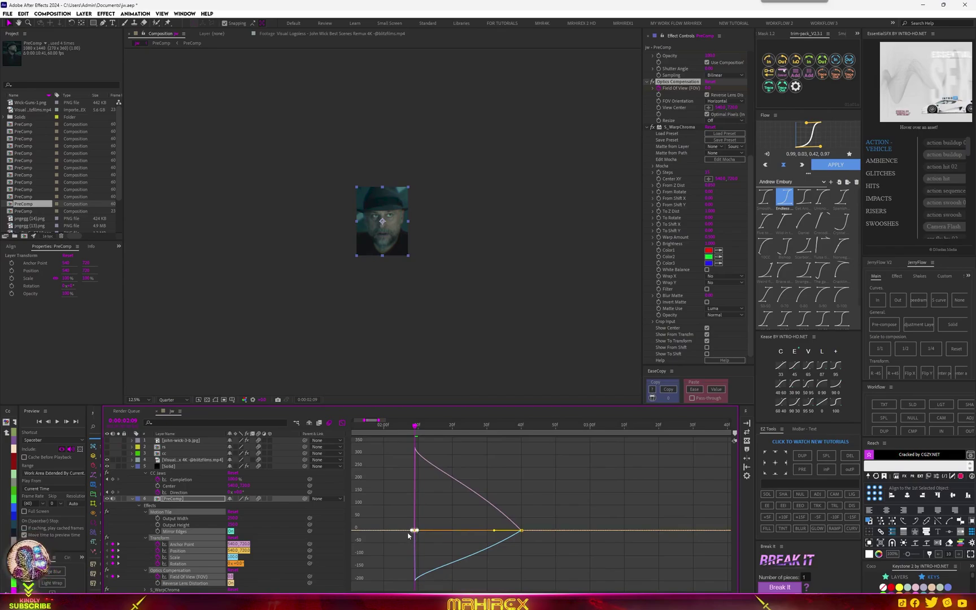
pyautogui.click(344, 424)
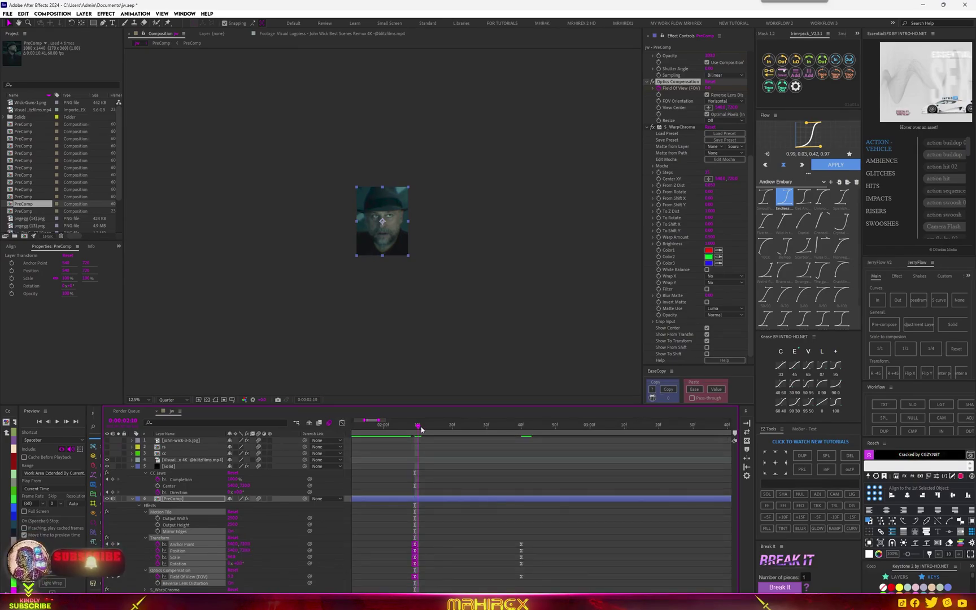
# Step: Preview the eased warp-in and drag the ending transform keyframes earlier
pyautogui.press('space')
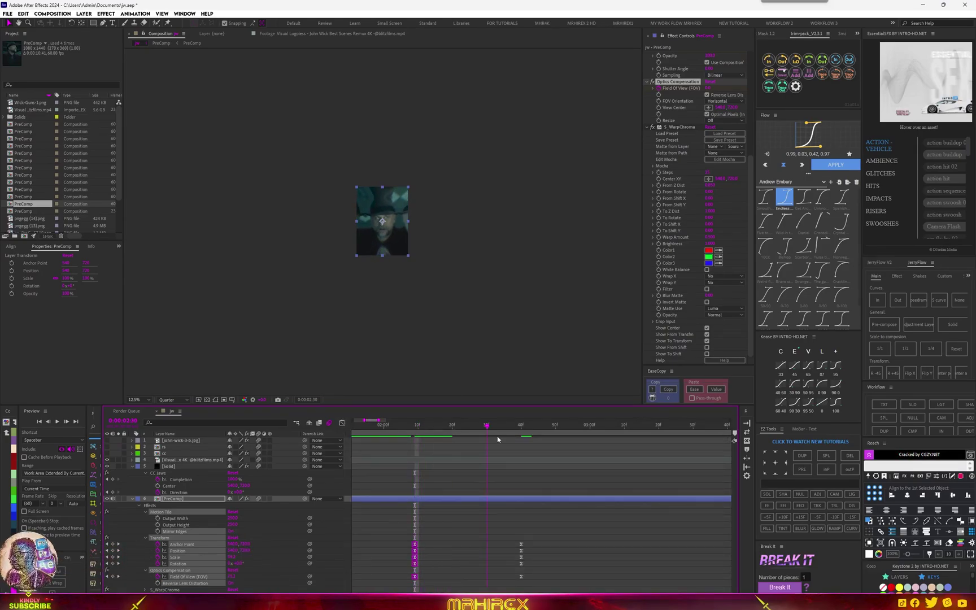
pyautogui.click(498, 436)
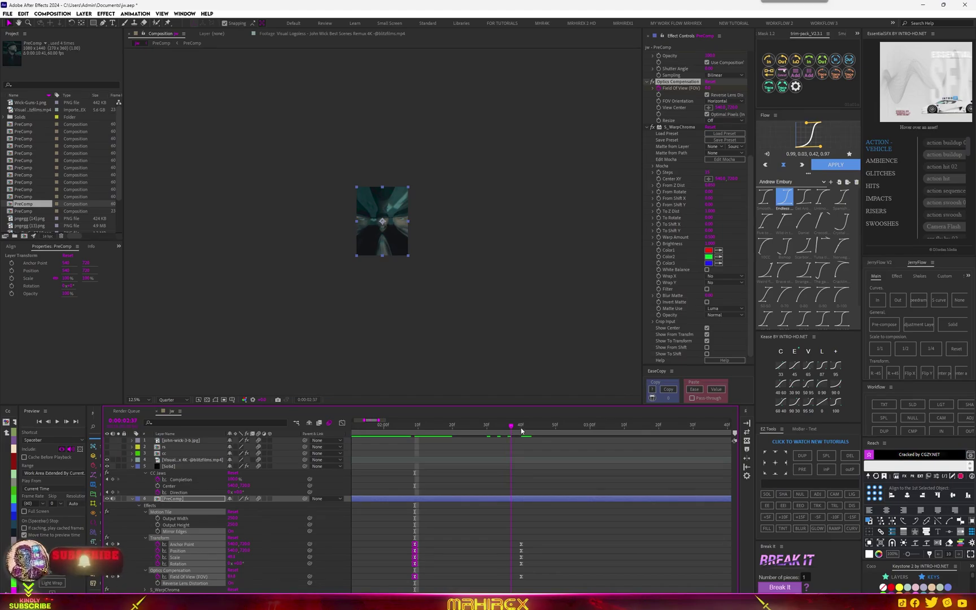
pyautogui.click(403, 431)
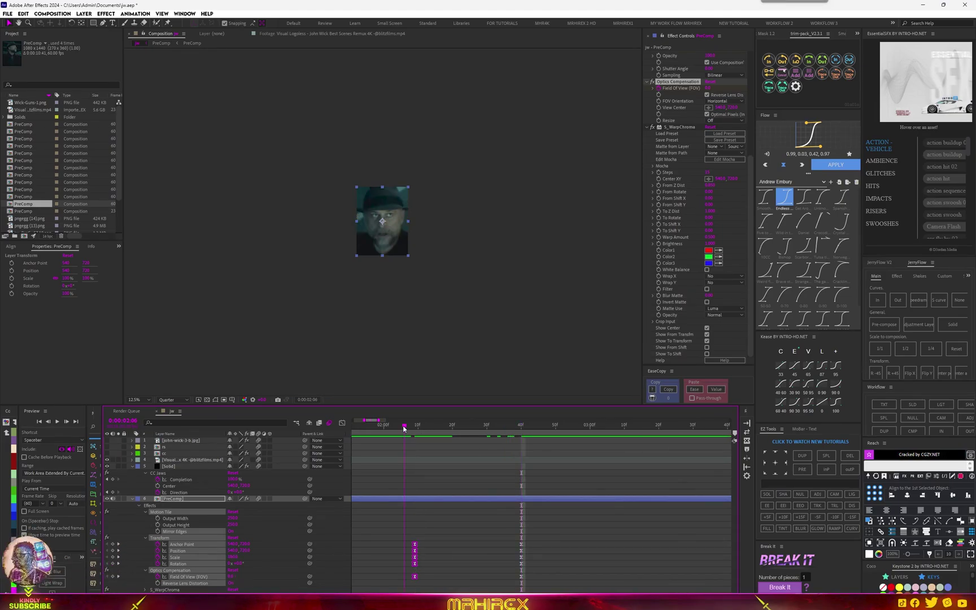
pyautogui.press('-')
pyautogui.press('-')
pyautogui.press('-')
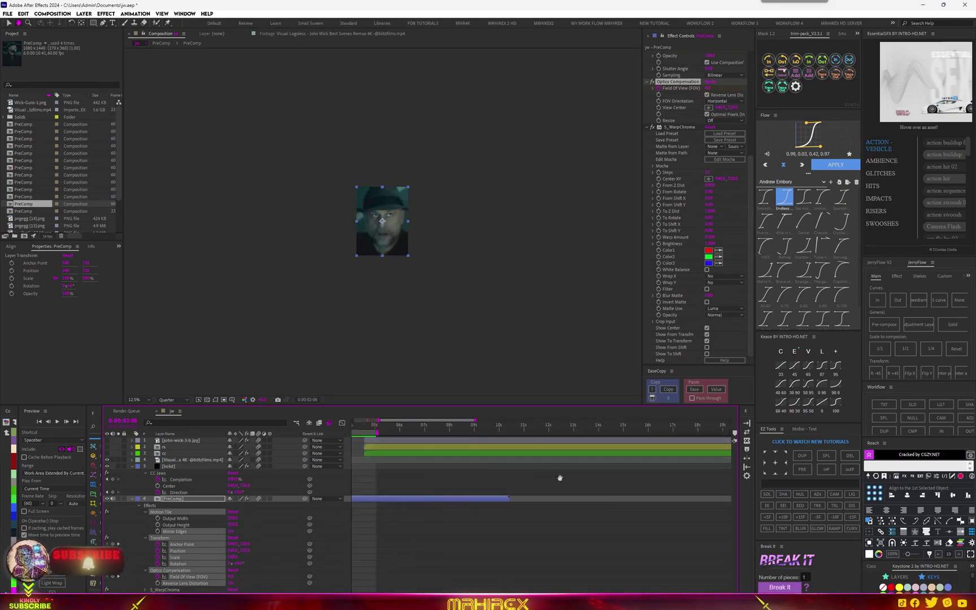
pyautogui.click(391, 428)
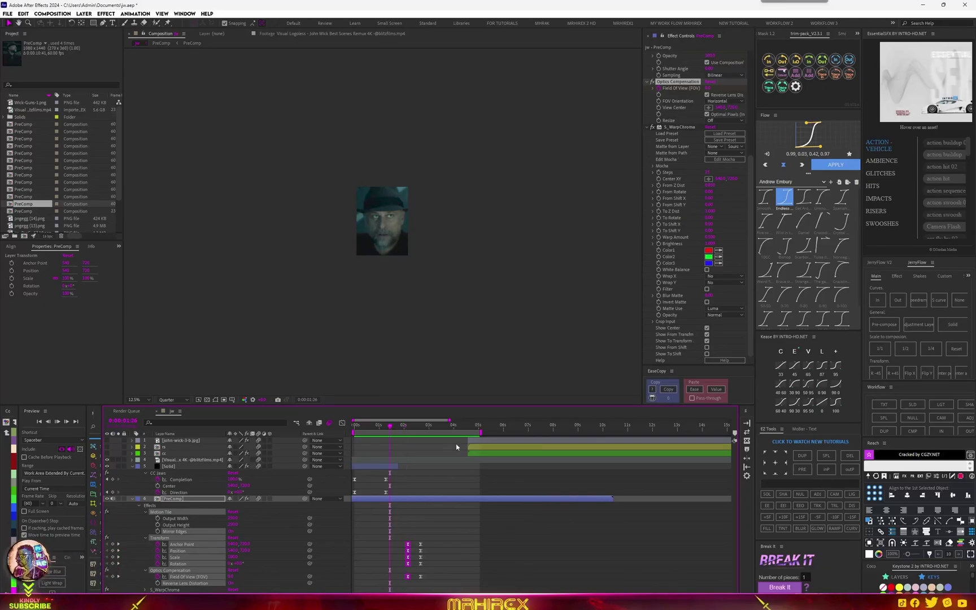
pyautogui.press('.')
pyautogui.press('space')
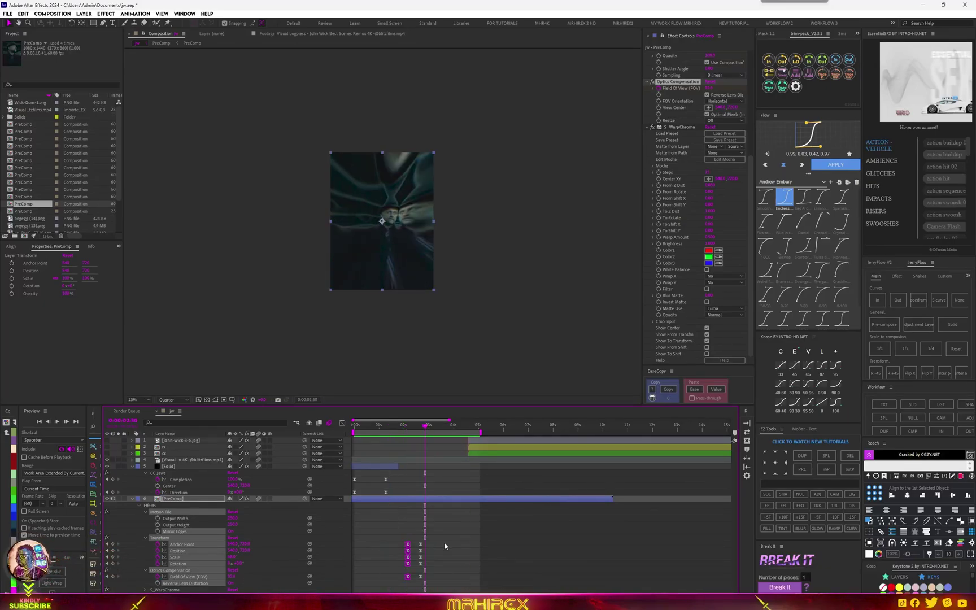
pyautogui.moveTo(446, 540); pyautogui.dragTo(421, 587)
# Step: Set the work area around the transition keyframes with N and B, then preview it
pyautogui.press(';')
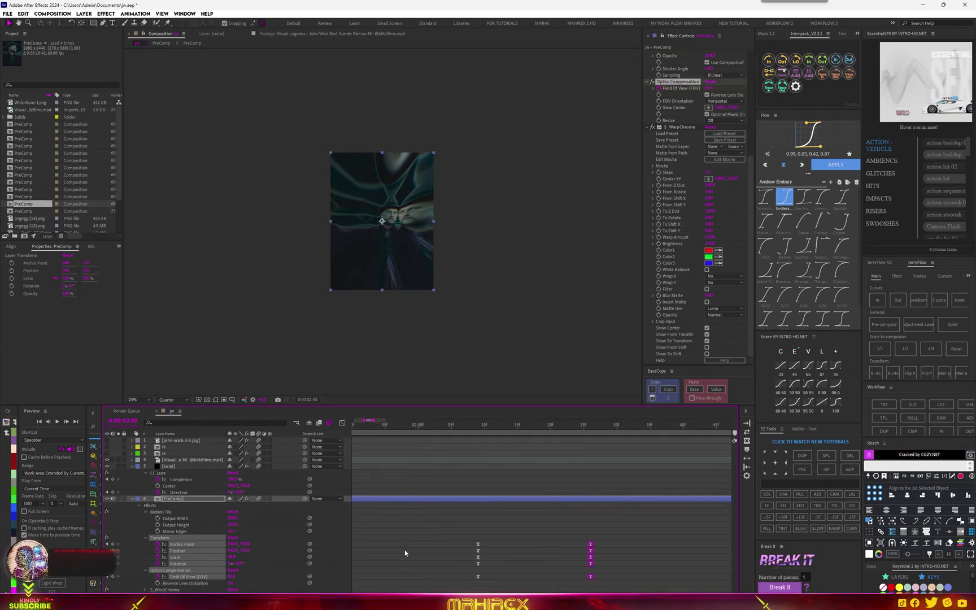
pyautogui.press('n')
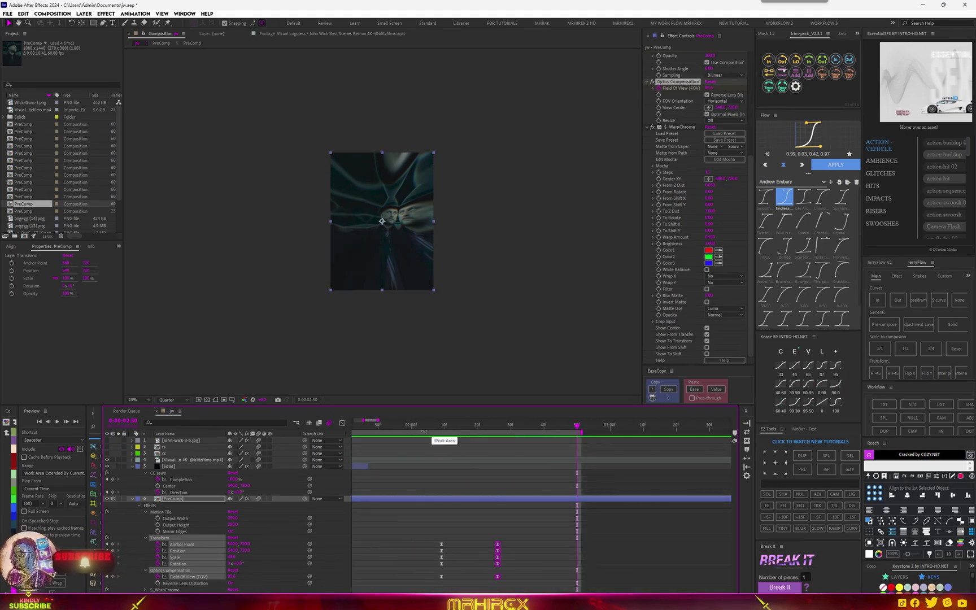
pyautogui.click(405, 425)
pyautogui.press('b')
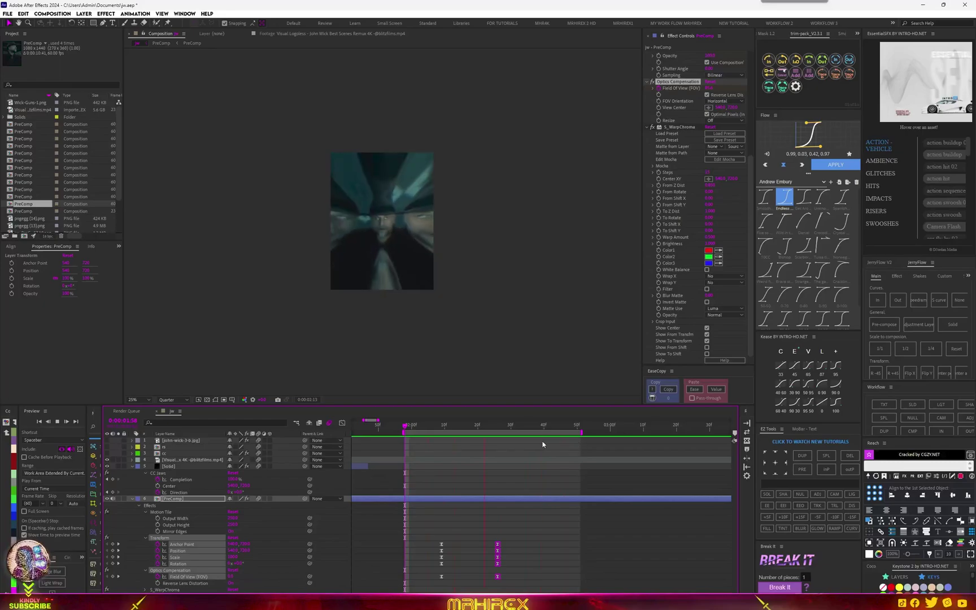
pyautogui.press('space')
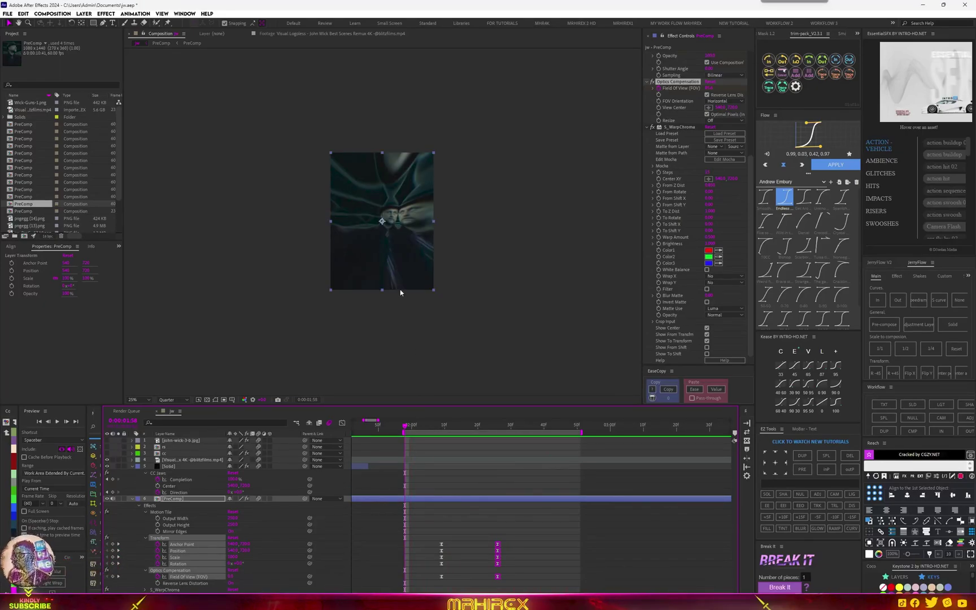
pyautogui.press('space')
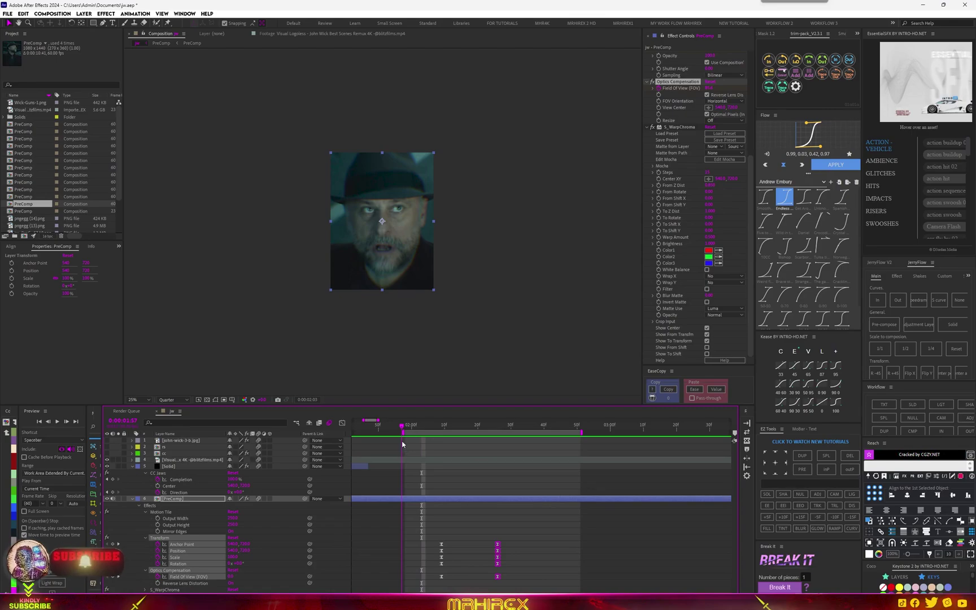
pyautogui.press('space')
# Step: Zoom the view to 50%, duplicate the PreComp layer and collapse its properties
pyautogui.press('.')
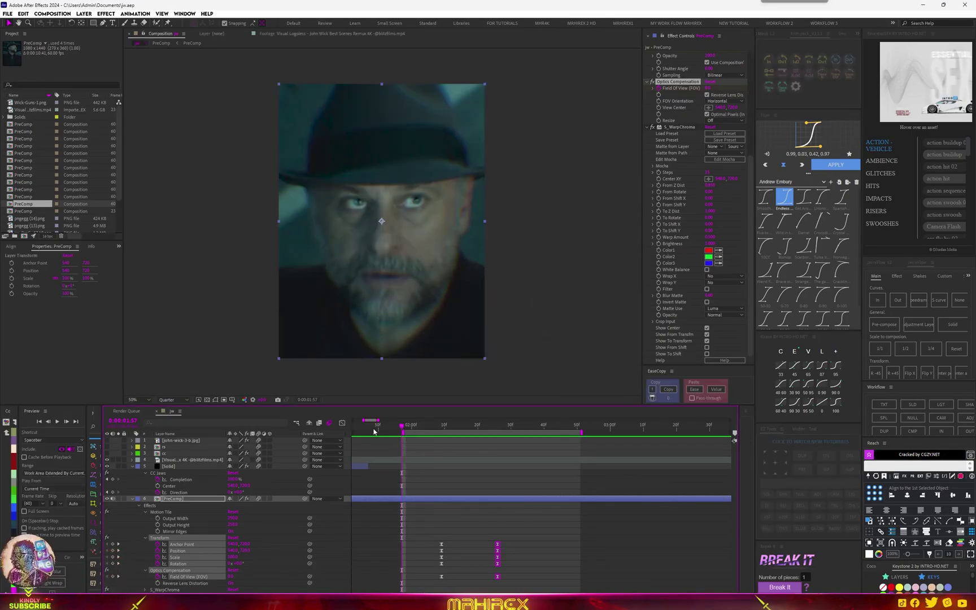
pyautogui.hotkey('ctrl', 'd')
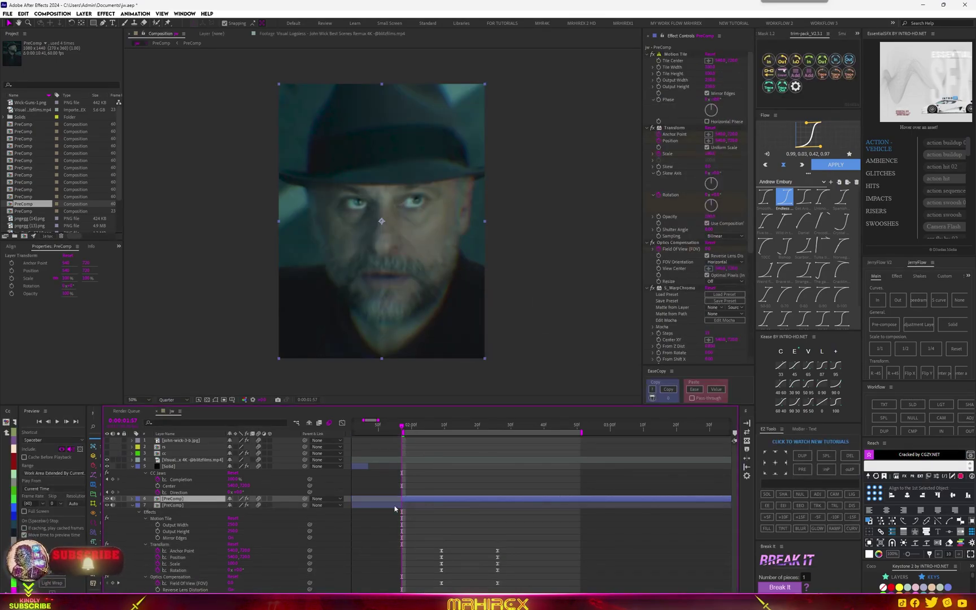
pyautogui.click(395, 506)
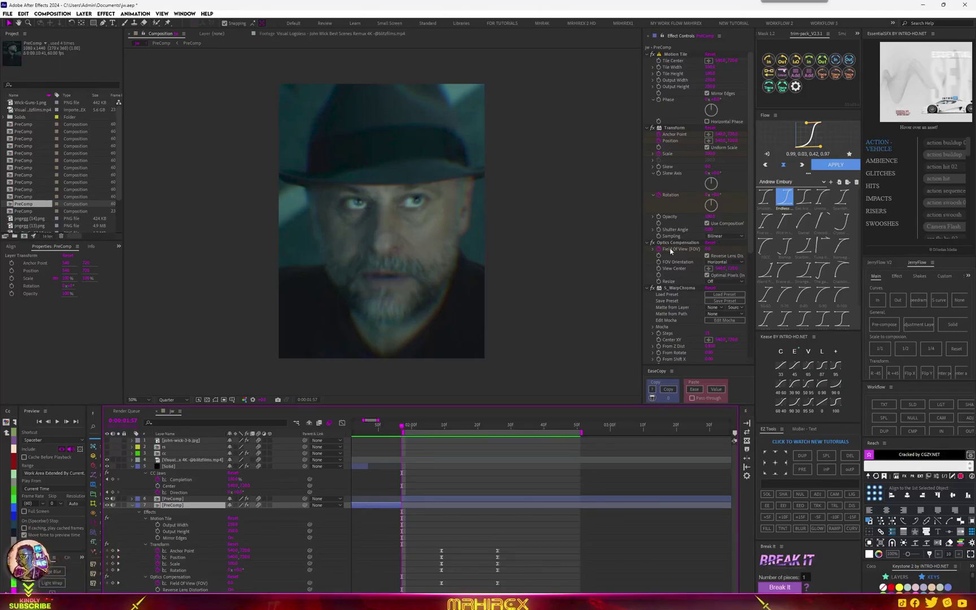
pyautogui.click(682, 289)
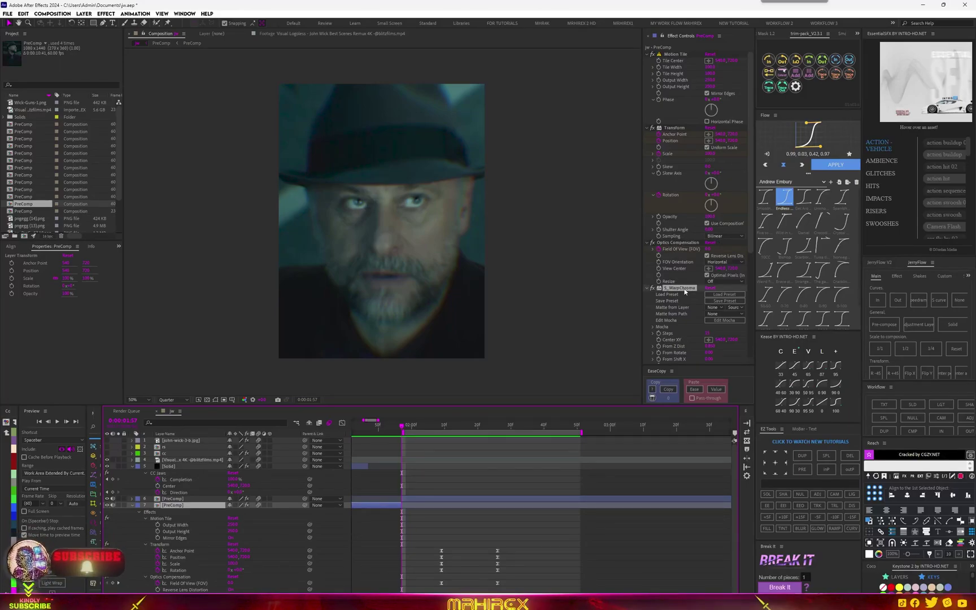
pyautogui.keyDown('shift'); pyautogui.click(679, 57); pyautogui.keyUp('shift')
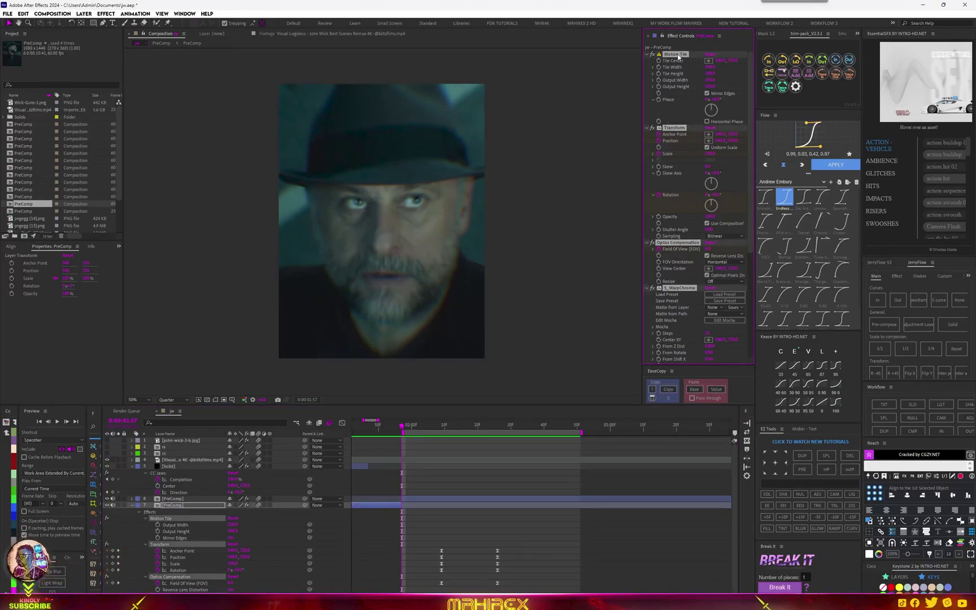
pyautogui.press('Delete')
# Step: Scrub the warp transition and reveal the lower PreComp layer's keyframed properties
pyautogui.moveTo(402, 427); pyautogui.dragTo(471, 436)
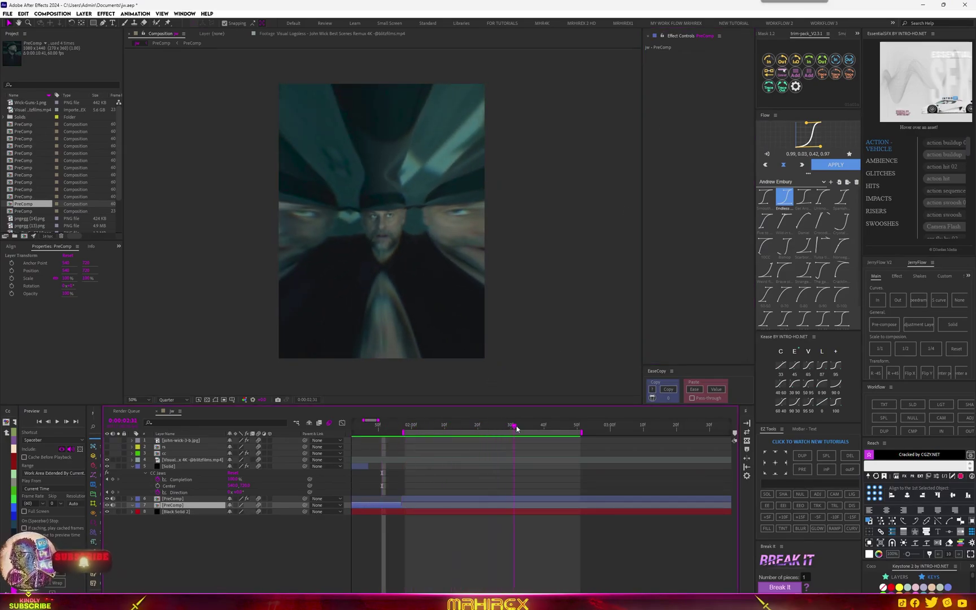
pyautogui.click(465, 499)
pyautogui.press('u')
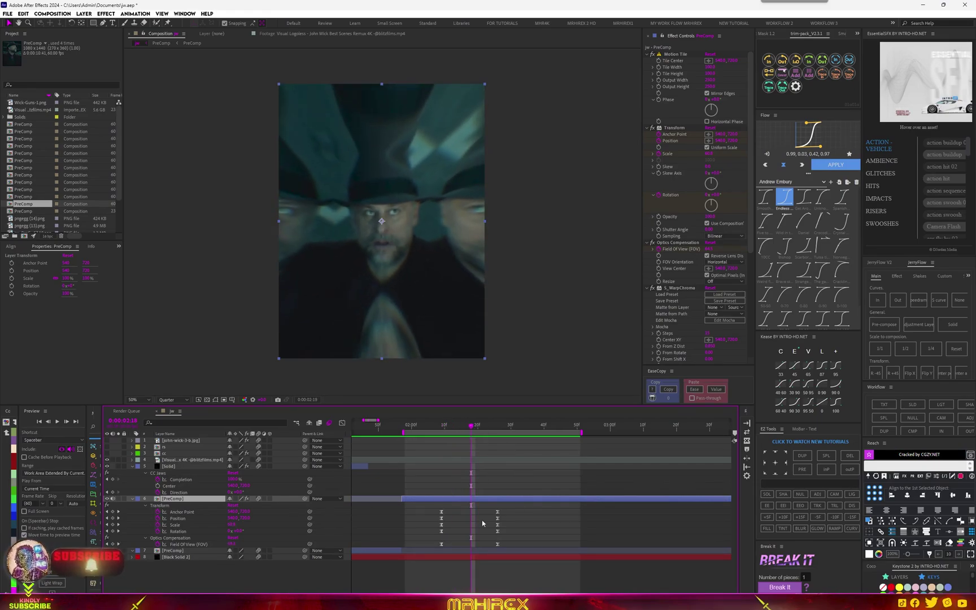
# Step: Add an Opacity keyframe on the lower PreComp and try opacity values around 2:23
pyautogui.press('t')
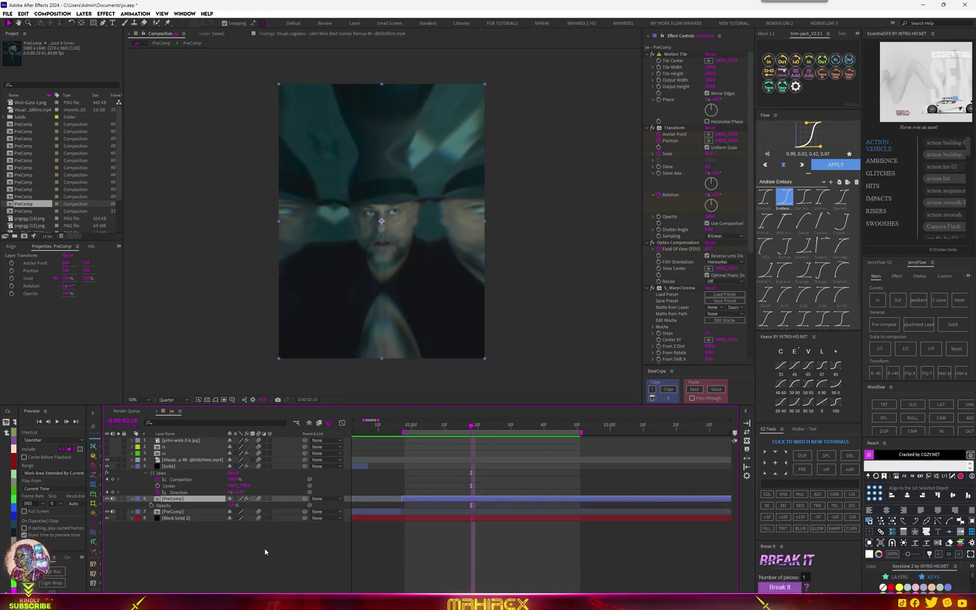
pyautogui.click(152, 506)
pyautogui.press('u')
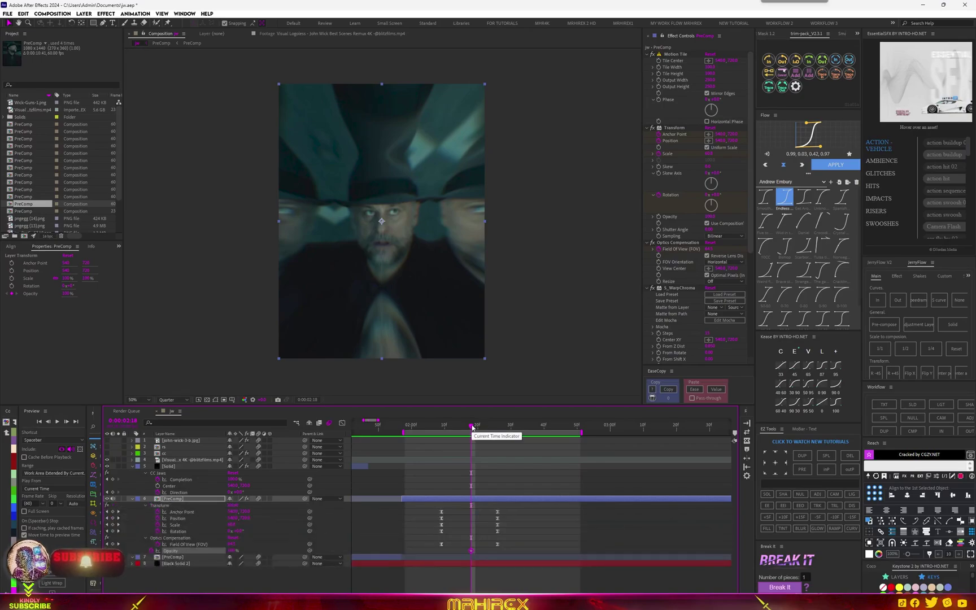
pyautogui.click(495, 428)
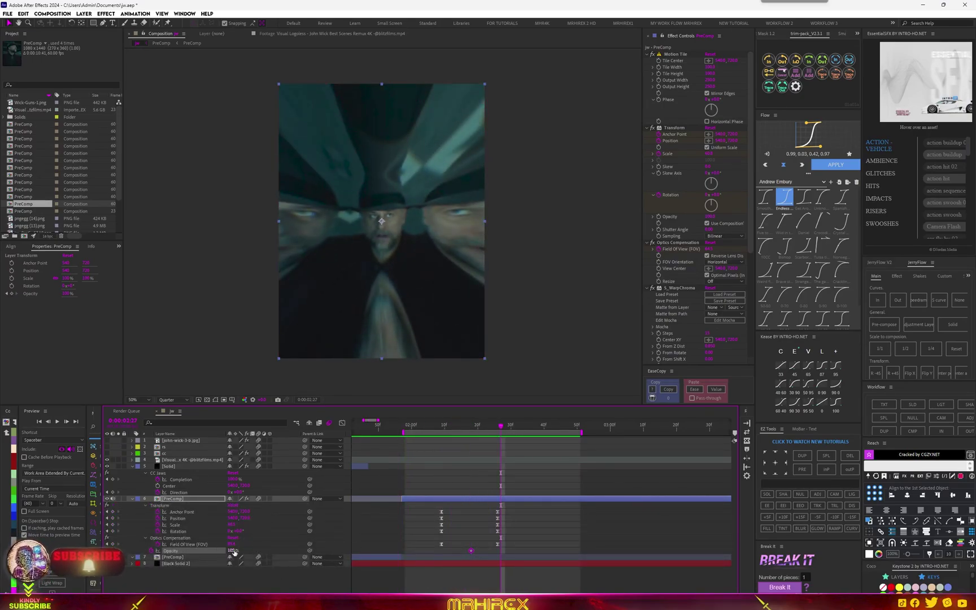
pyautogui.moveTo(233, 552); pyautogui.dragTo(215, 552)
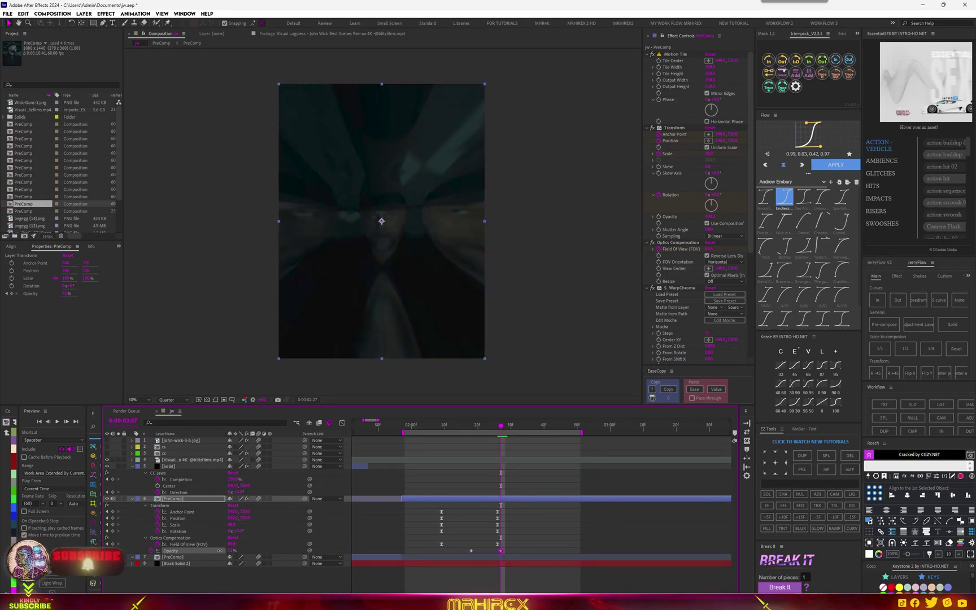
pyautogui.moveTo(220, 551); pyautogui.dragTo(231, 555)
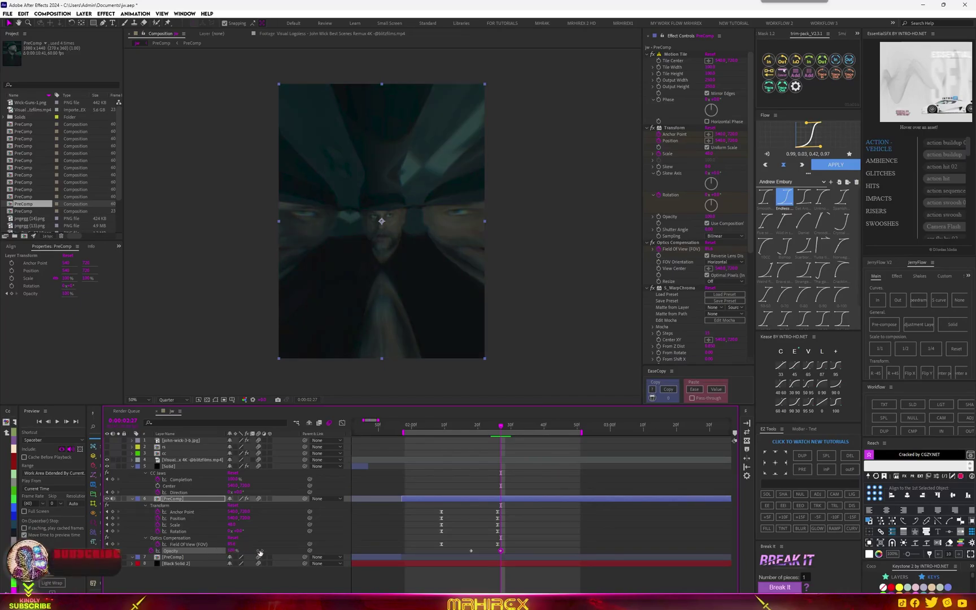
pyautogui.moveTo(231, 551); pyautogui.dragTo(129, 547)
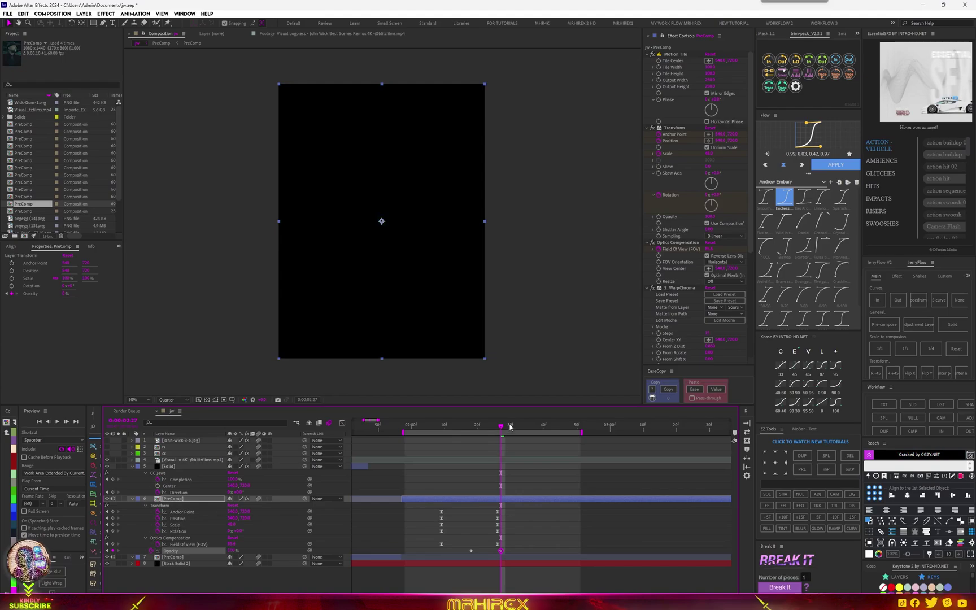
# Step: Preview the fade, then set Opacity to 0 at 2:27 and scrub to check it
pyautogui.press('space')
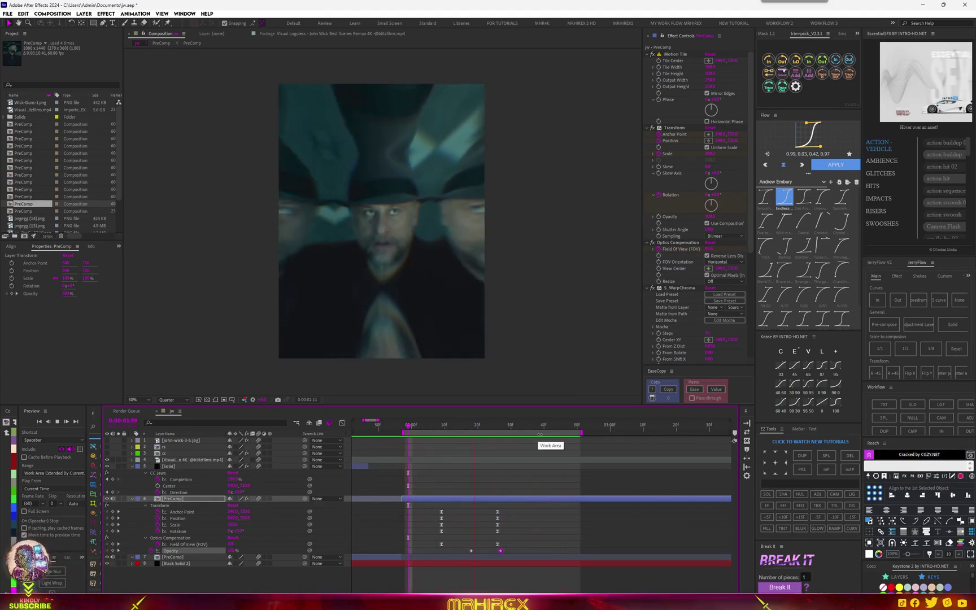
pyautogui.press('space')
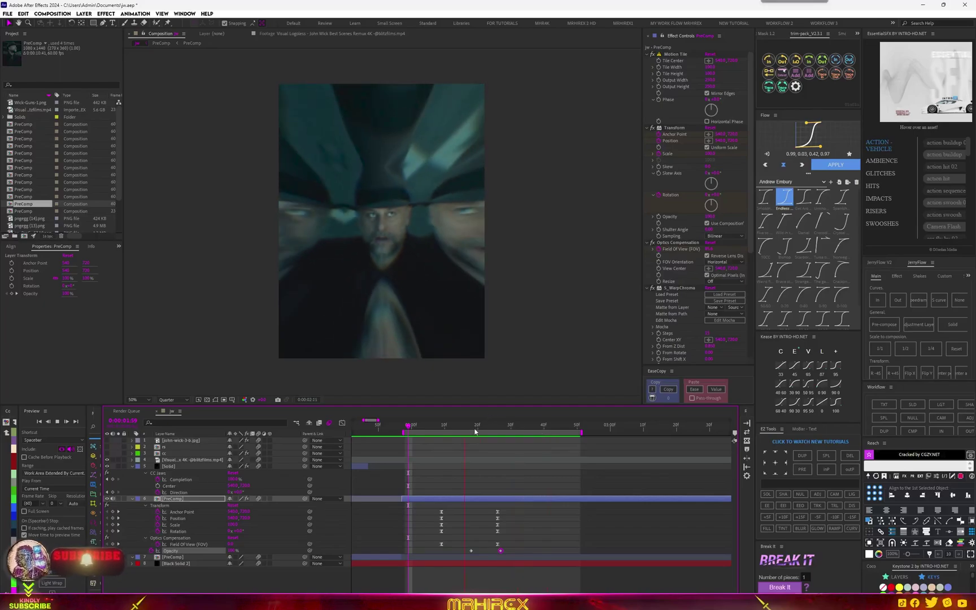
pyautogui.press('space')
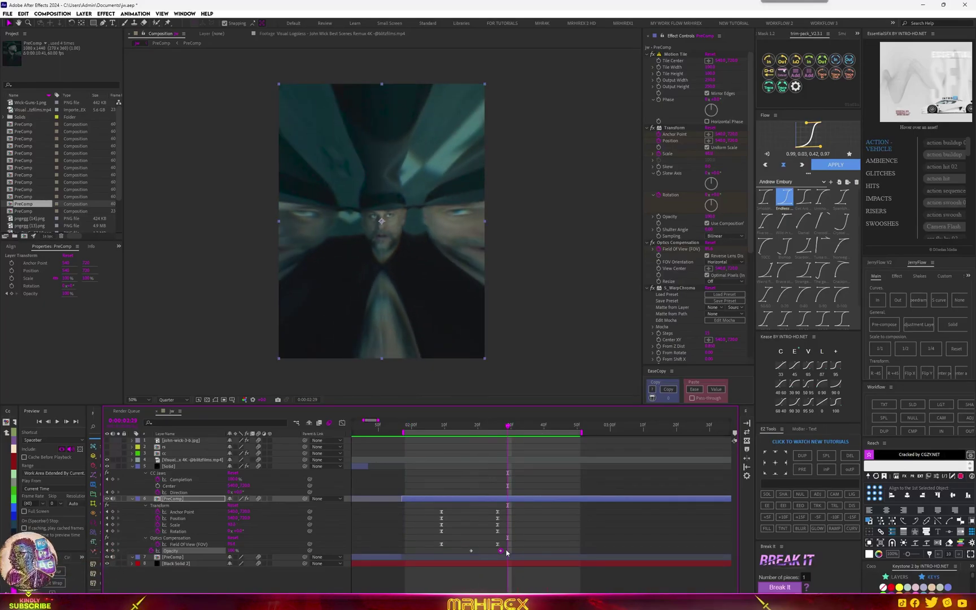
pyautogui.press('pageup')
pyautogui.press('pageup')
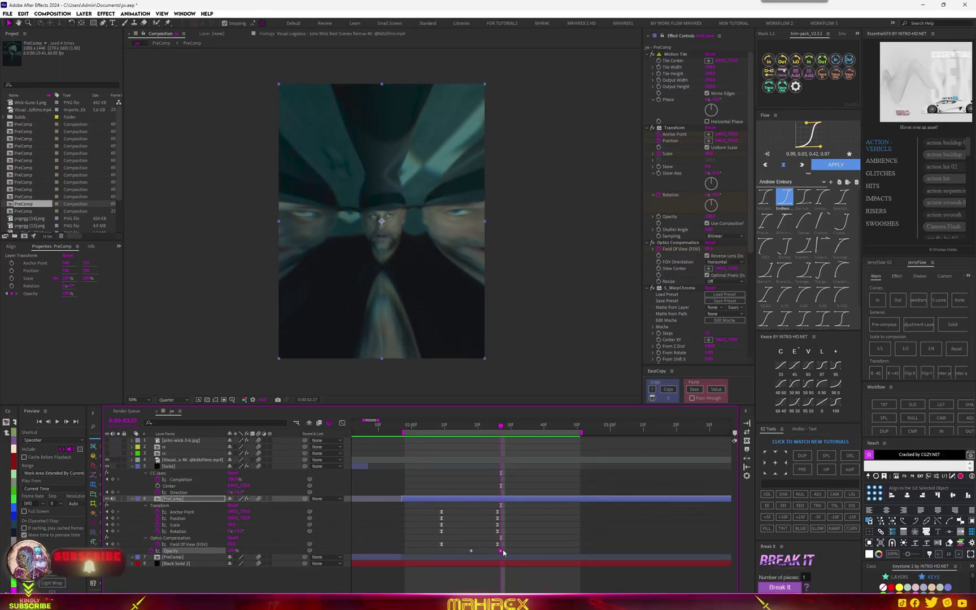
pyautogui.click(233, 551)
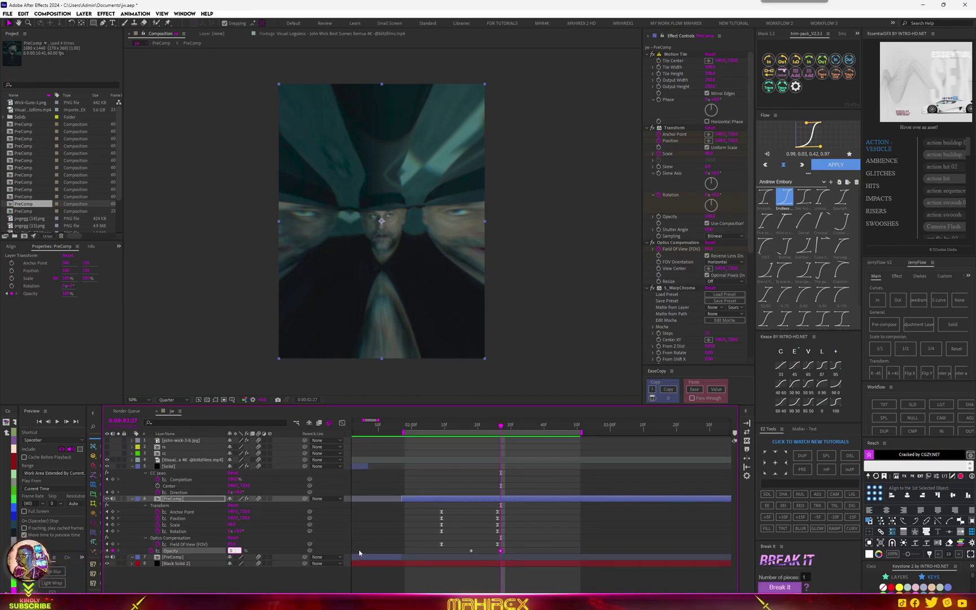
pyautogui.press('Return')
pyautogui.moveTo(460, 425)
pyautogui.mouseDown()
pyautogui.moveTo(503, 431)
pyautogui.moveTo(465, 429)
pyautogui.mouseUp()
# Step: Apply BCC Twirl to the PreComp at 2:16 and set the twirl angle to about 157
pyautogui.click(464, 499)
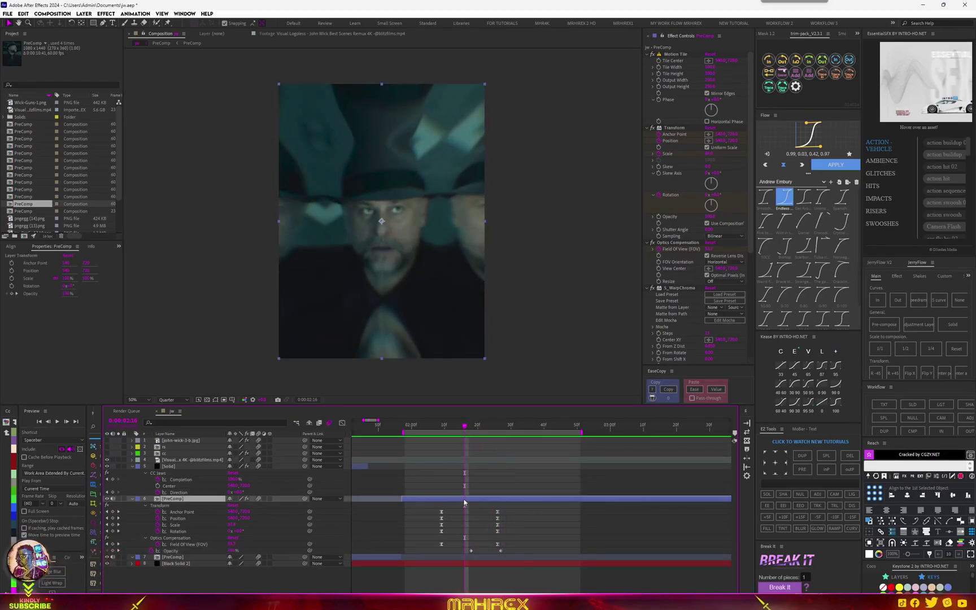
pyautogui.hotkey('ctrl', 'space')
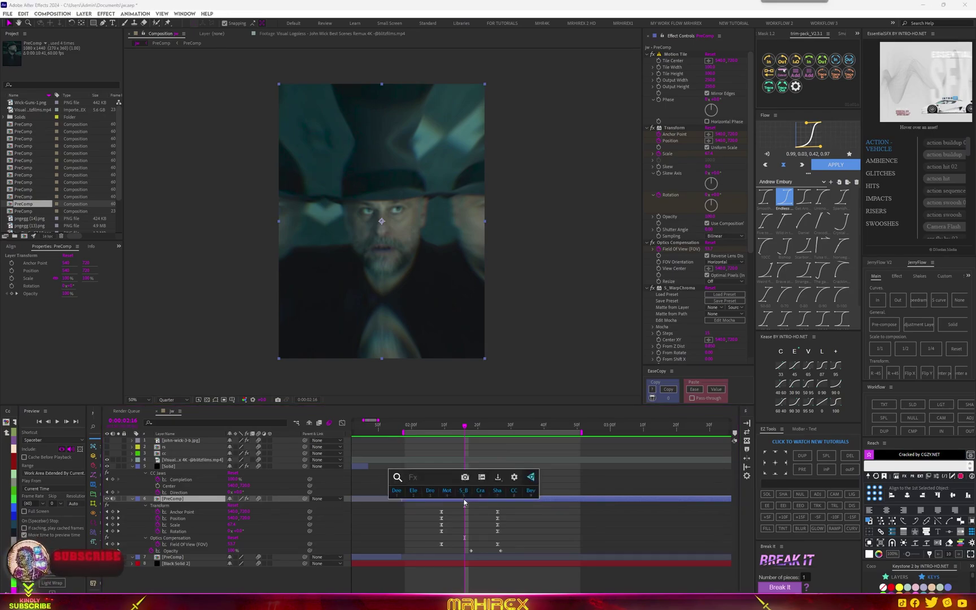
pyautogui.write('twir')
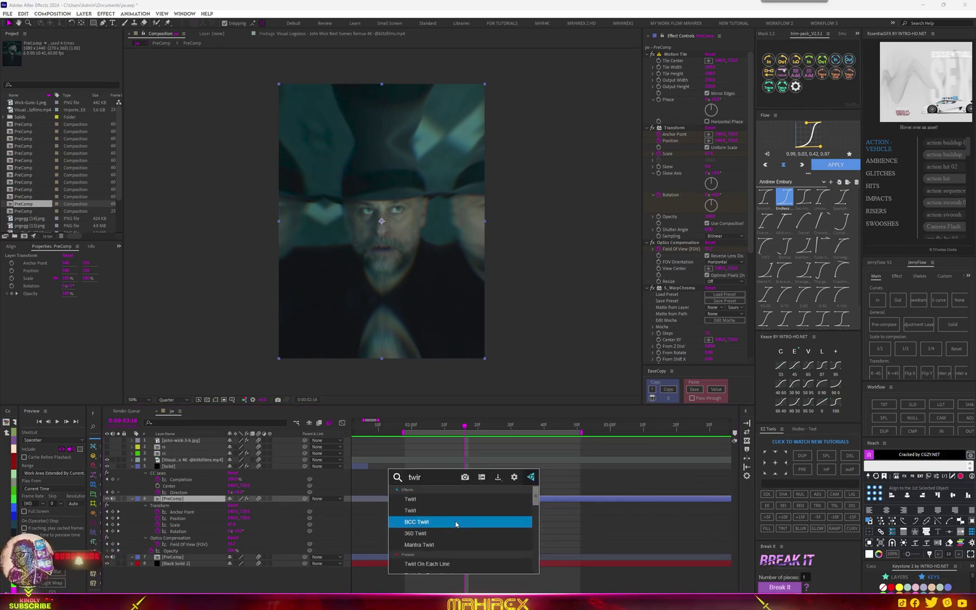
pyautogui.click(456, 523)
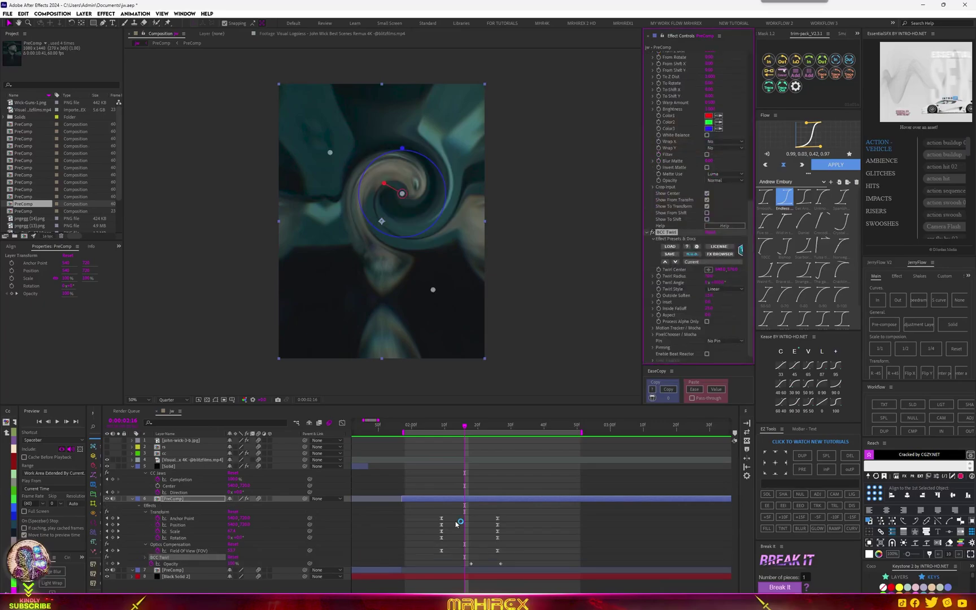
pyautogui.moveTo(384, 184); pyautogui.dragTo(426, 241)
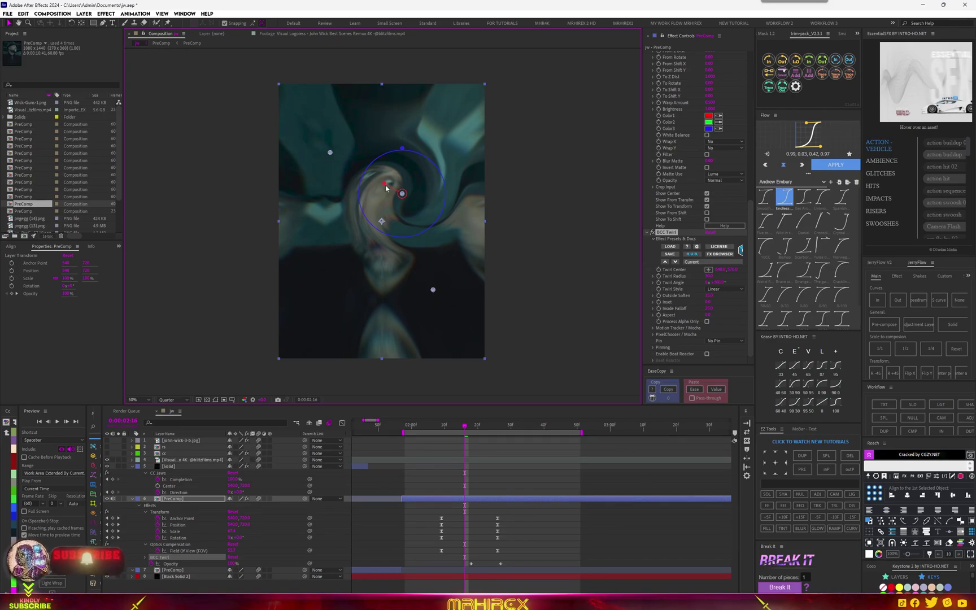
pyautogui.moveTo(383, 192)
pyautogui.moveTo(383, 192)
pyautogui.mouseDown()
pyautogui.moveTo(411, 216)
pyautogui.moveTo(436, 148)
pyautogui.moveTo(379, 213)
pyautogui.mouseUp()
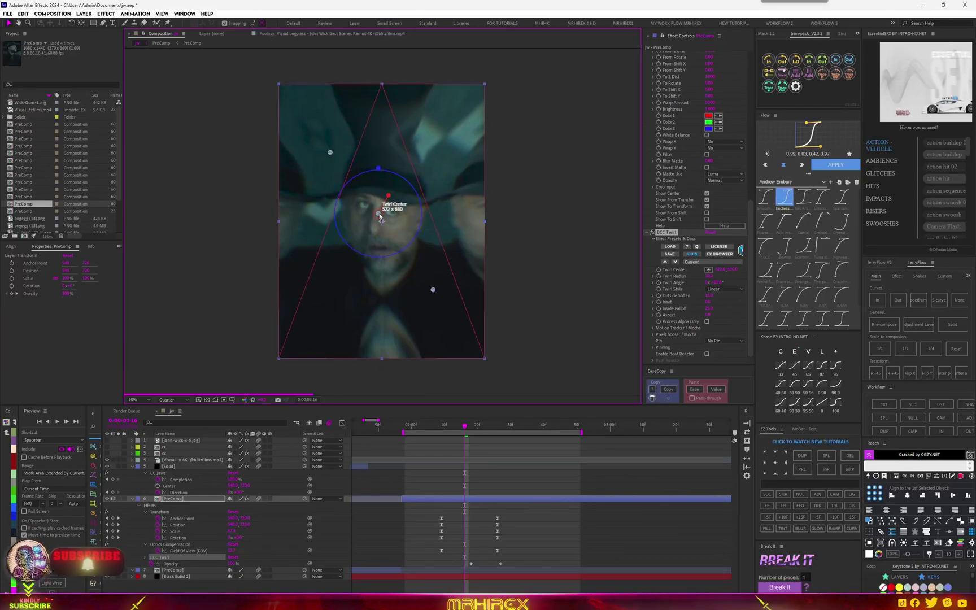
# Step: Set Twirl Radius to about 163 px, Twirl Style to Wide, and adjust inset and outside softness
pyautogui.click(708, 276)
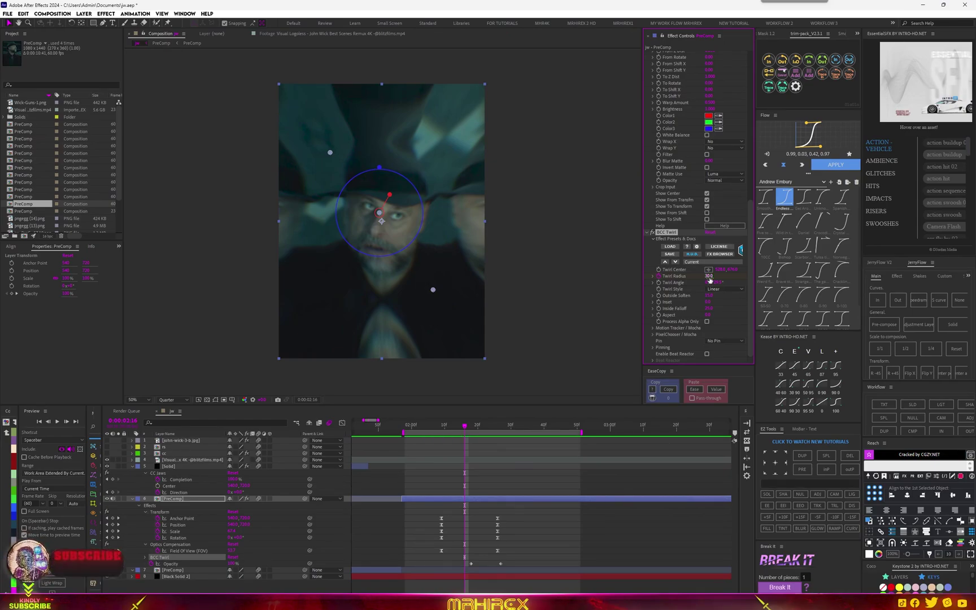
pyautogui.moveTo(709, 276); pyautogui.dragTo(722, 271)
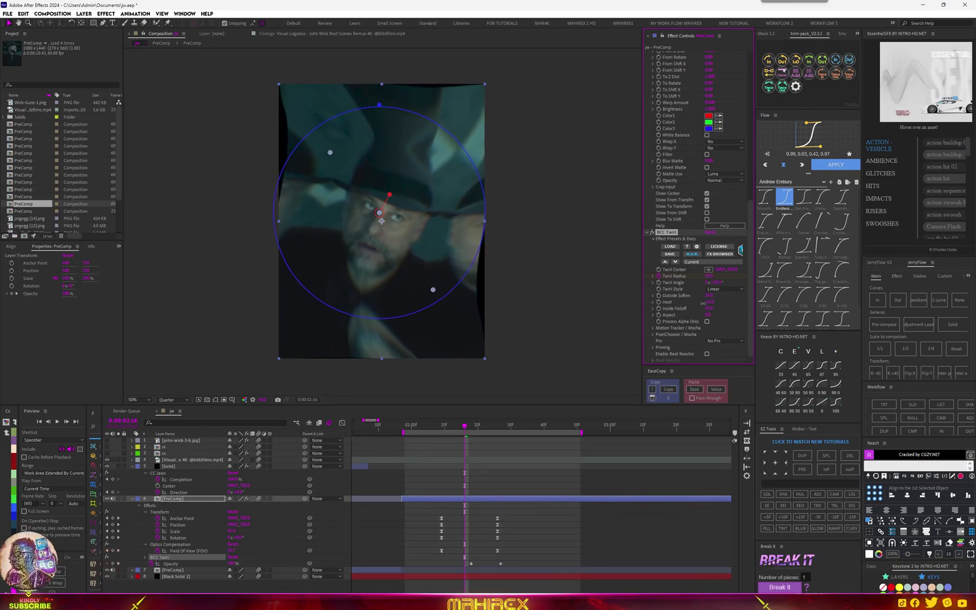
pyautogui.moveTo(703, 303); pyautogui.dragTo(719, 310)
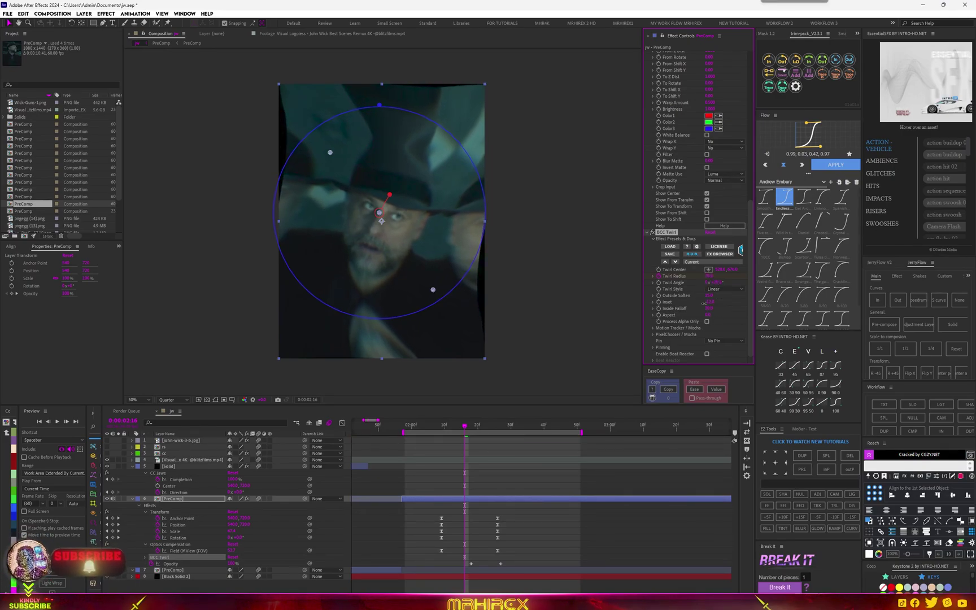
pyautogui.click(725, 289)
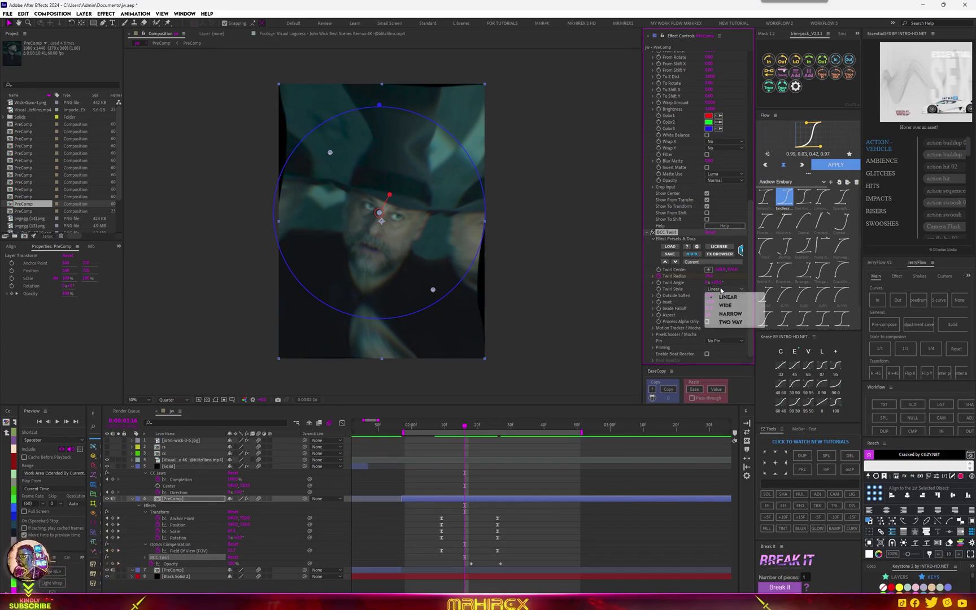
pyautogui.click(726, 306)
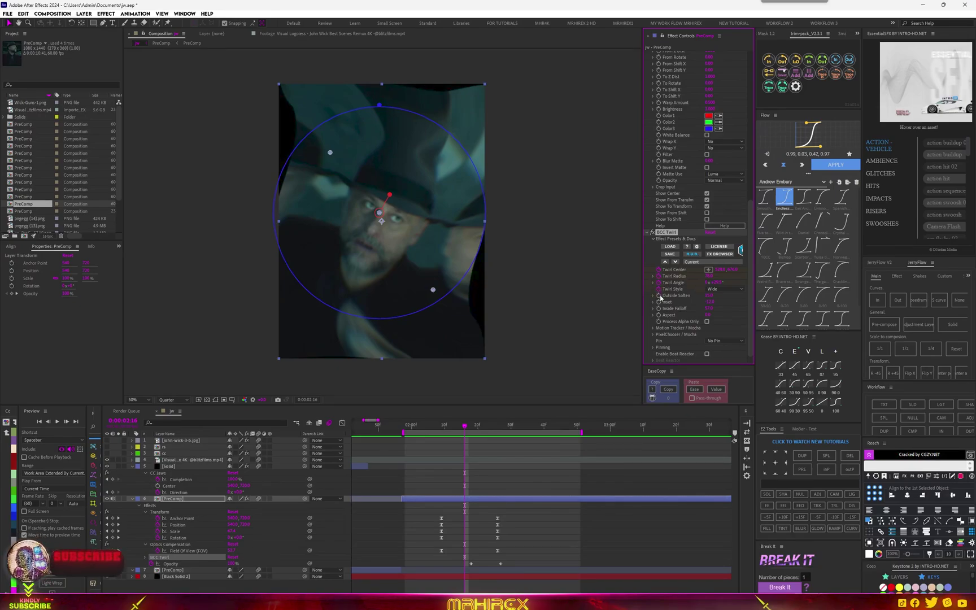
pyautogui.moveTo(710, 296); pyautogui.dragTo(722, 296)
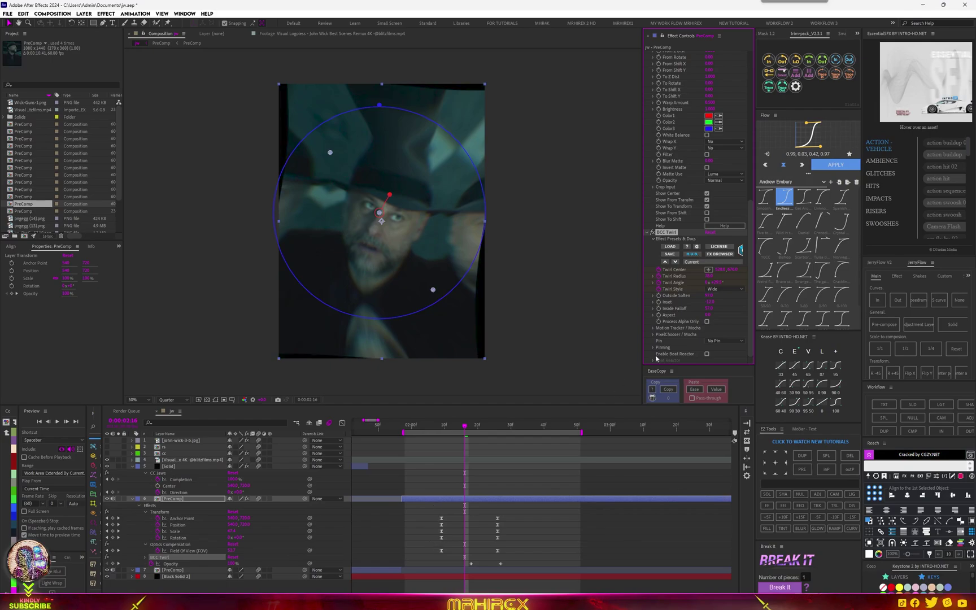
pyautogui.scroll(5, 673, 337)
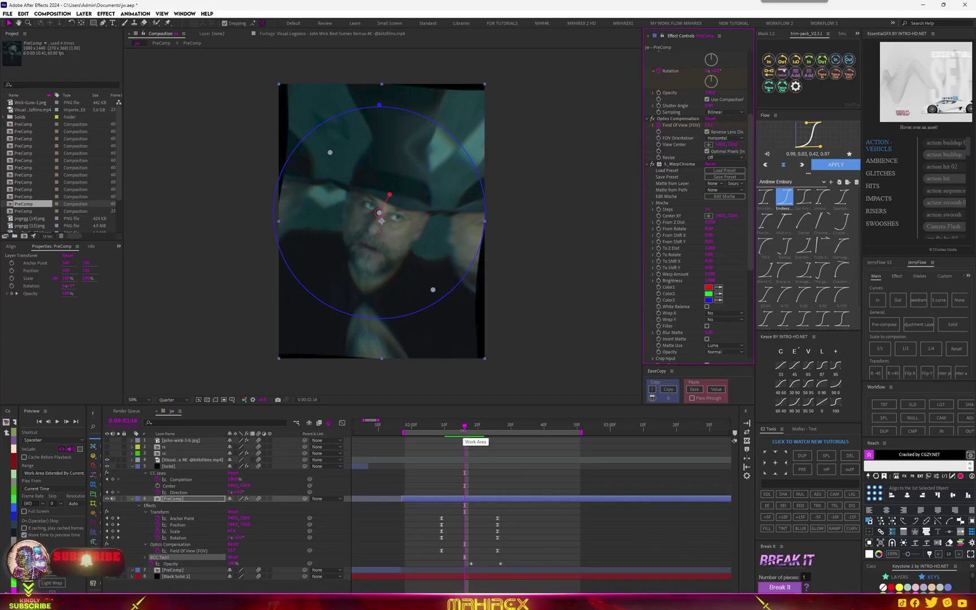
# Step: Save, select the twirl keyframes, and start the john-wick-3-b.jpg layer at the playhead
pyautogui.press('u')
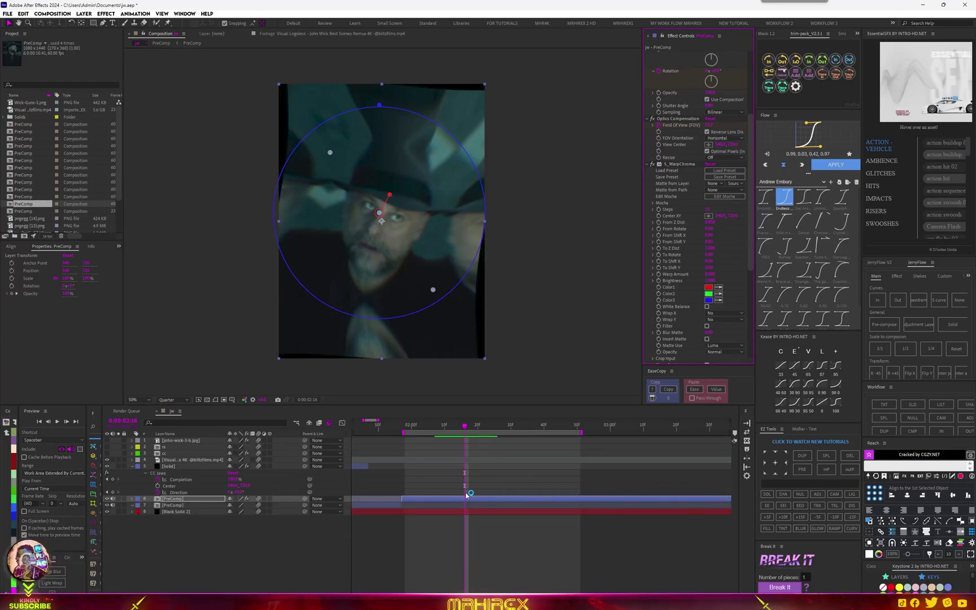
pyautogui.hotkey('ctrl', 's')
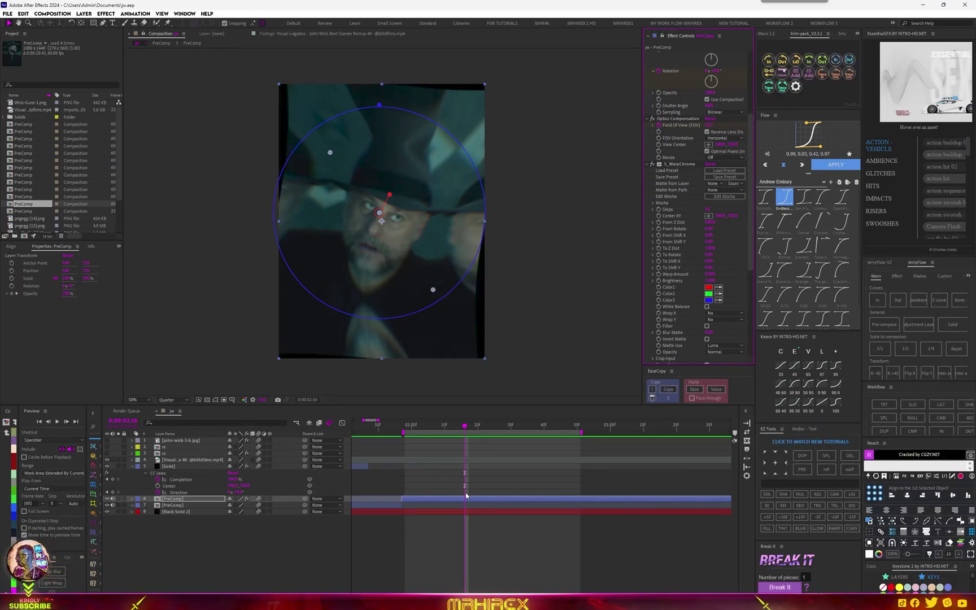
pyautogui.press('u')
pyautogui.moveTo(468, 544); pyautogui.dragTo(447, 590)
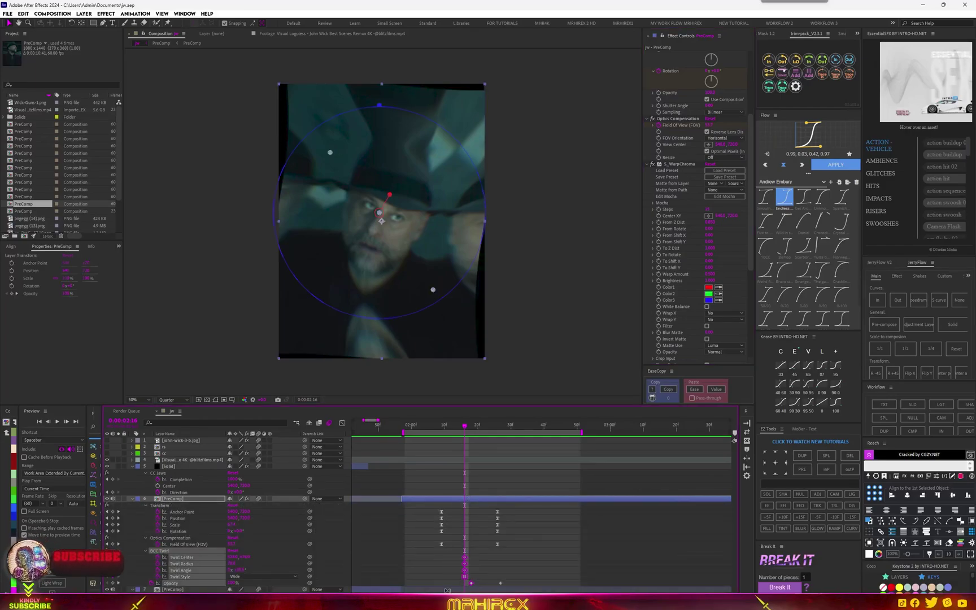
pyautogui.click(464, 581)
pyautogui.click(173, 577)
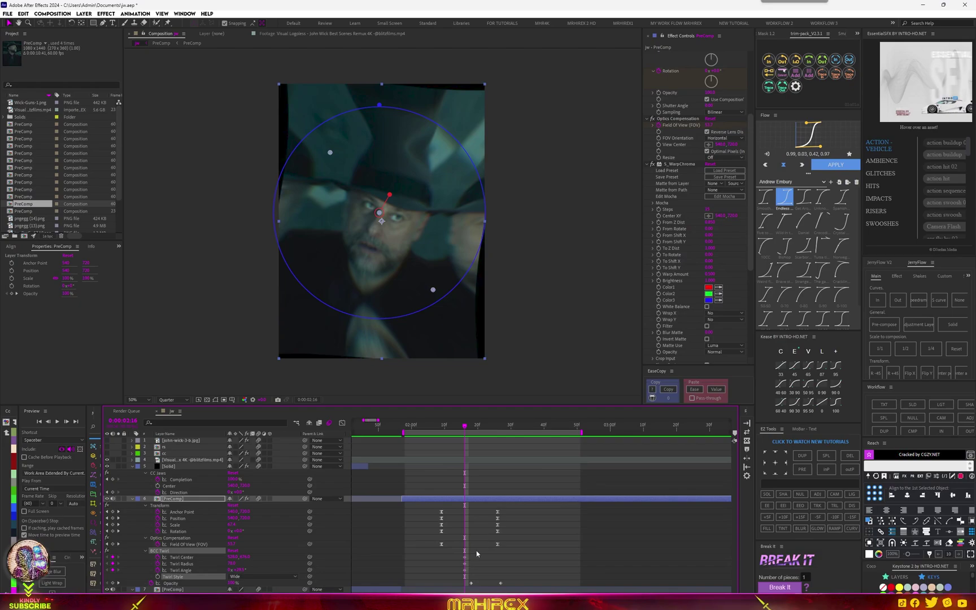
pyautogui.moveTo(476, 553); pyautogui.dragTo(457, 580)
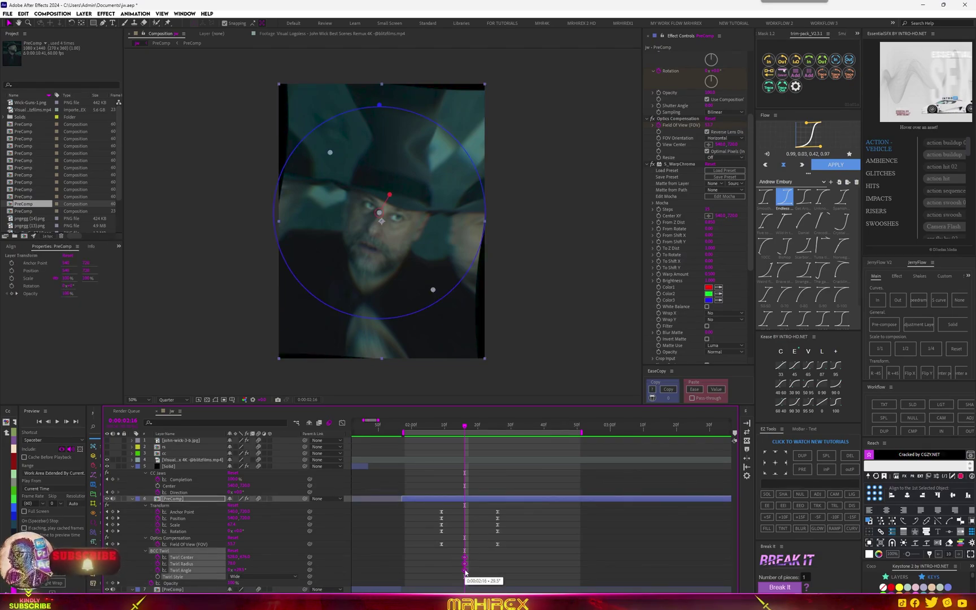
pyautogui.moveTo(450, 440); pyautogui.dragTo(417, 440)
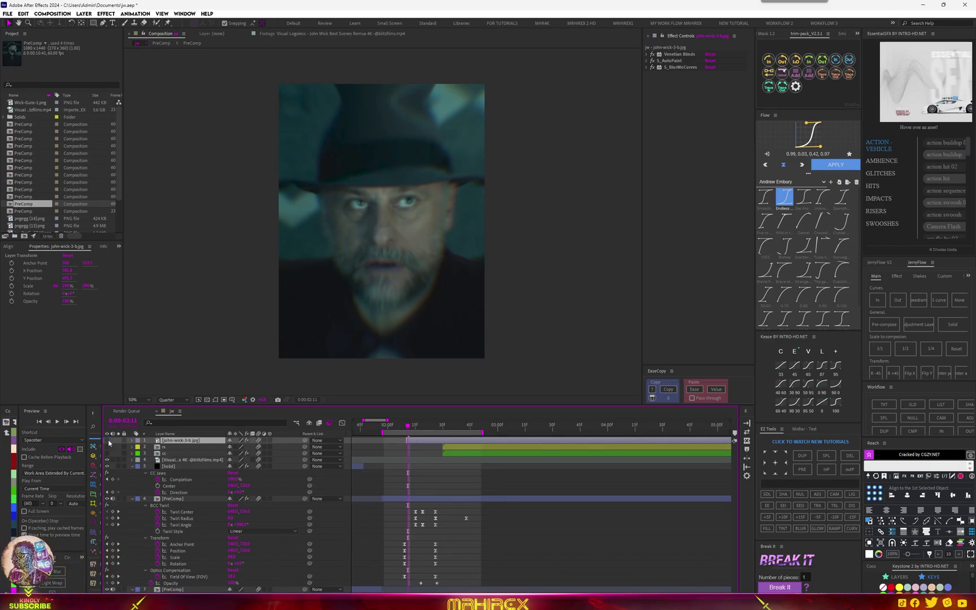
# Step: Show the John Wick photo layer, drag PreComp's top-middle polaroid right and down, and go back to jw
pyautogui.hscroll(-5, 109, 443)
pyautogui.click(107, 440)
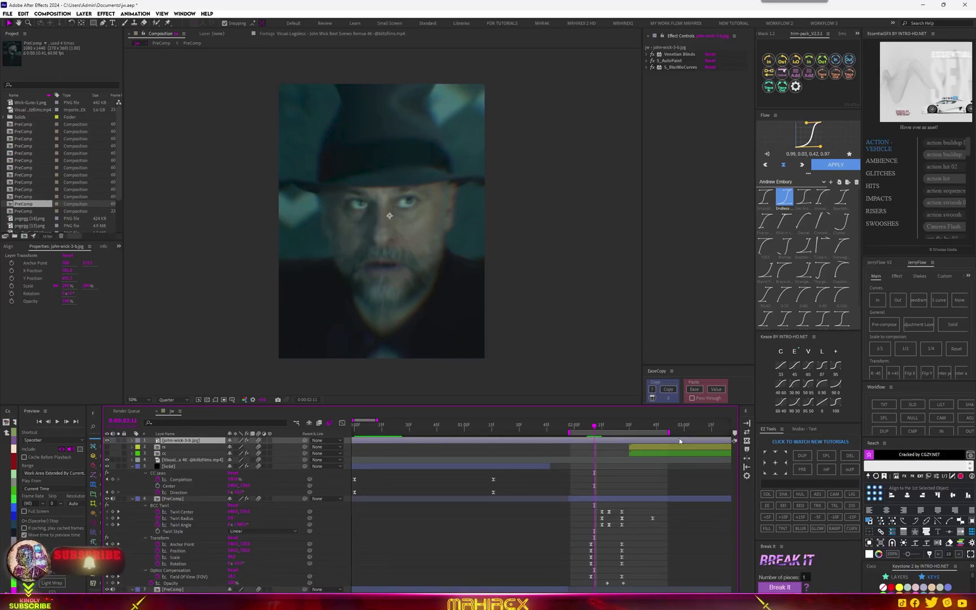
pyautogui.doubleClick(348, 210)
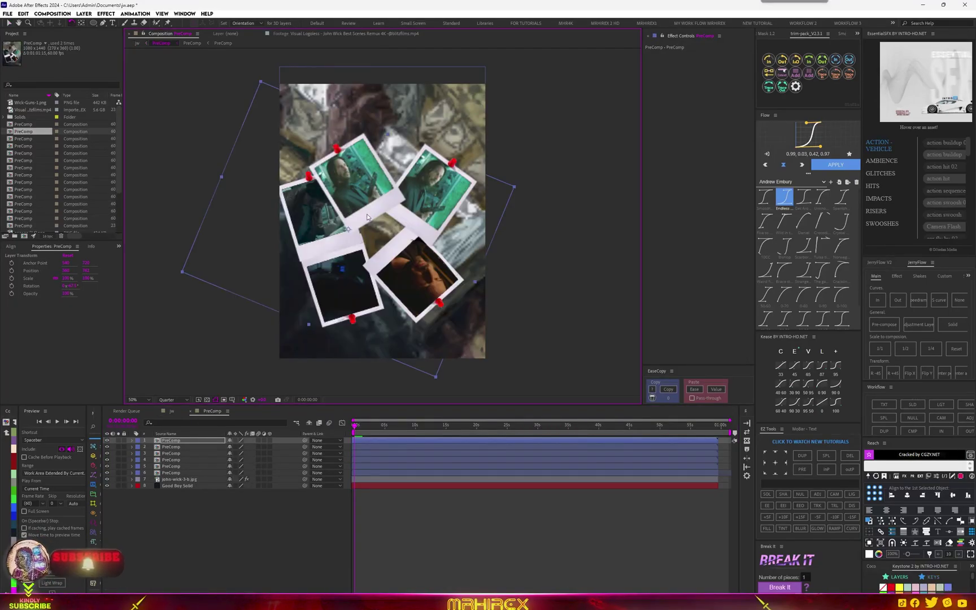
pyautogui.press('v')
pyautogui.moveTo(367, 217); pyautogui.dragTo(385, 227)
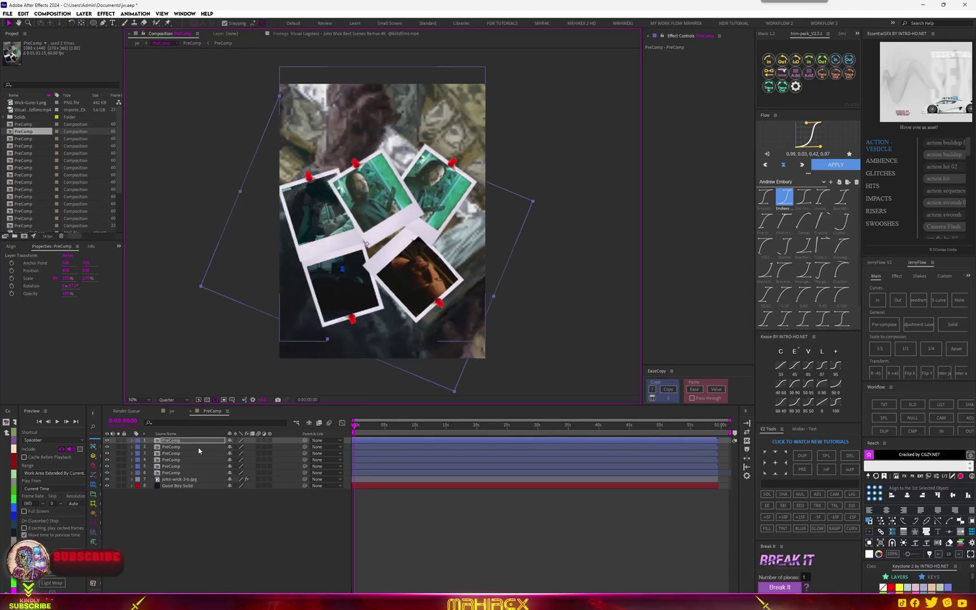
pyautogui.click(108, 440)
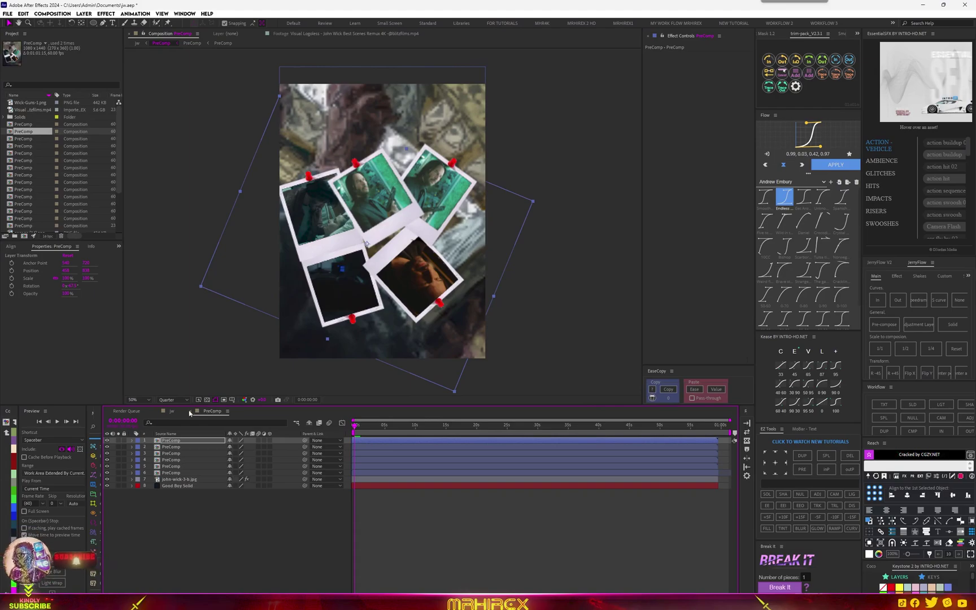
pyautogui.click(171, 411)
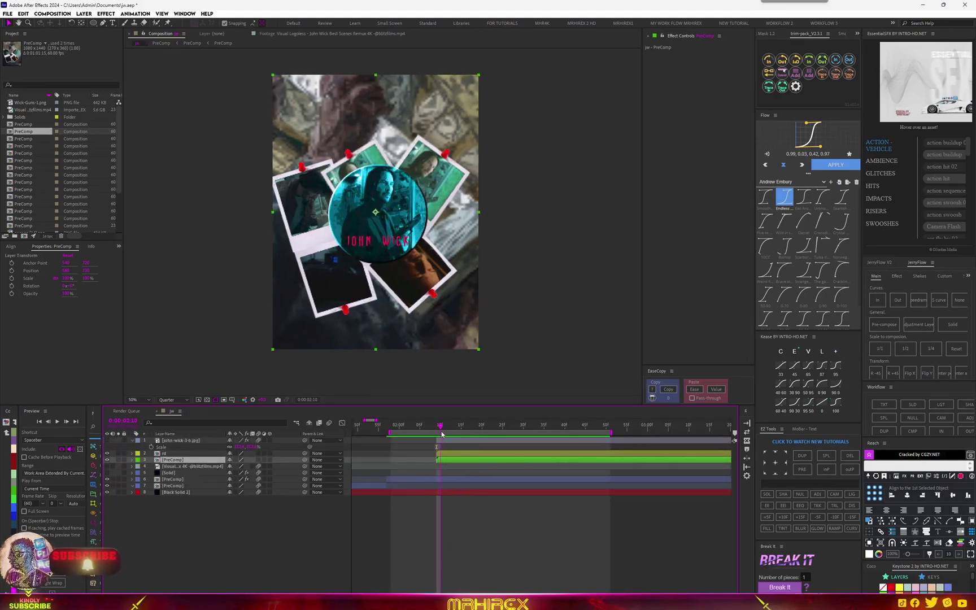
# Step: Draw an enlarged elliptical mask on the John Wick photo layer and invert it
pyautogui.click(448, 441)
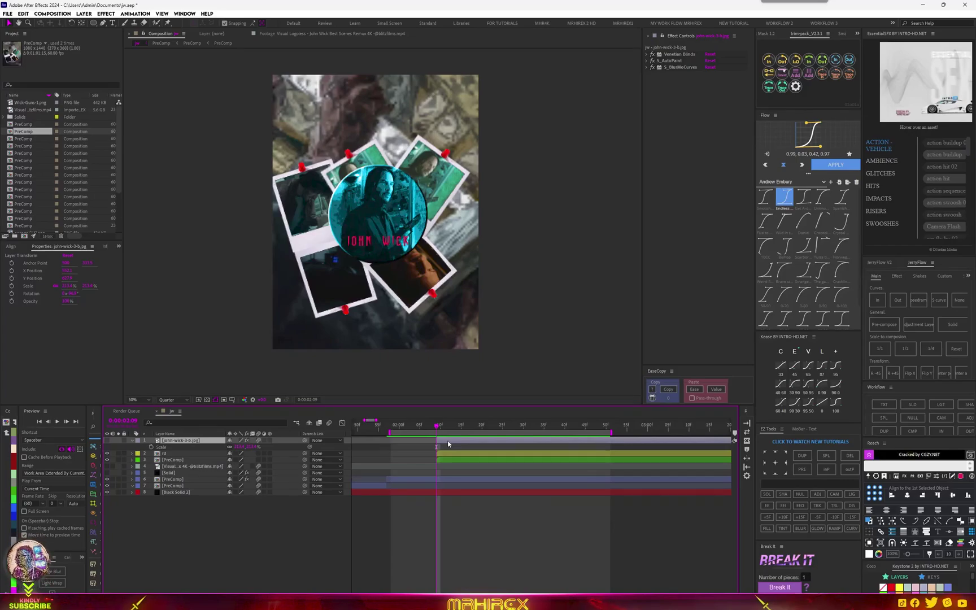
pyautogui.click(108, 441)
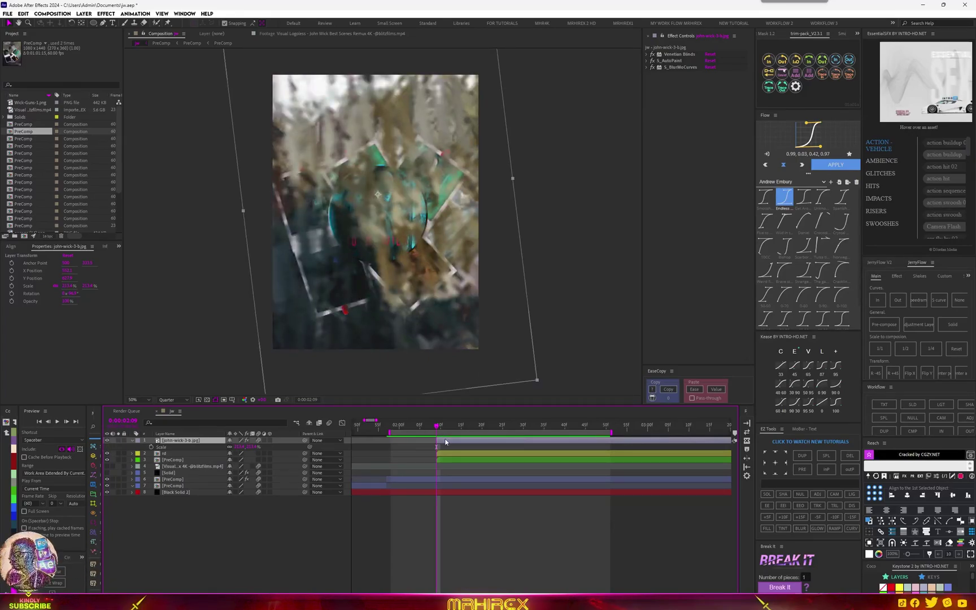
pyautogui.click(94, 24)
pyautogui.moveTo(347, 169); pyautogui.dragTo(435, 253)
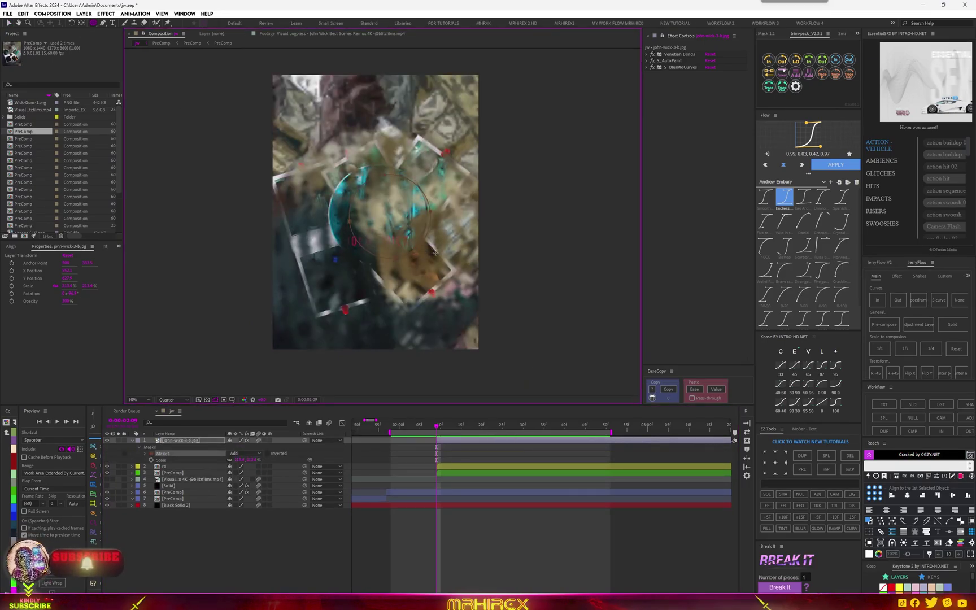
pyautogui.moveTo(435, 253); pyautogui.dragTo(481, 288)
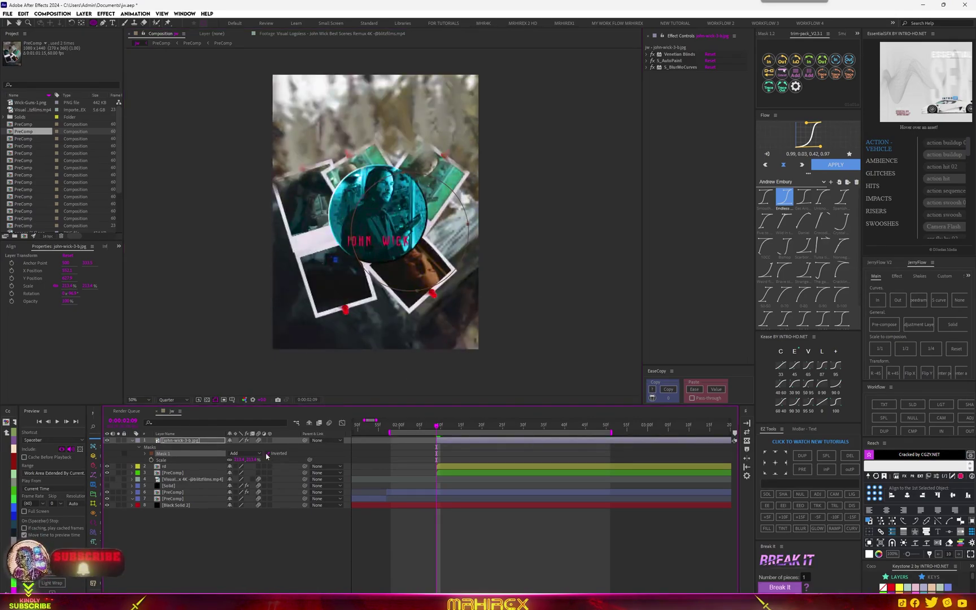
pyautogui.hotkey('ctrl', 'shift', 'i')
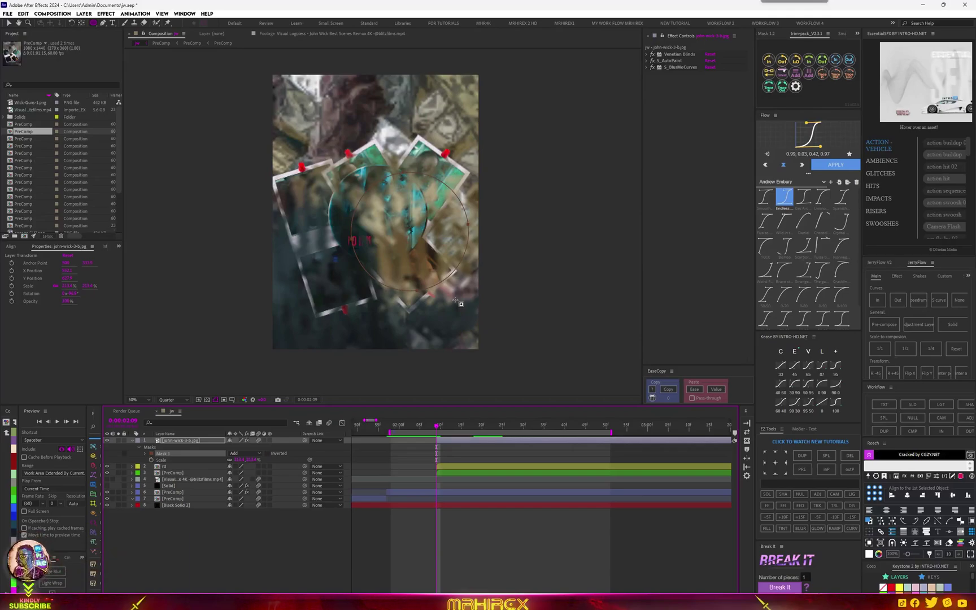
# Step: Pre-compose the John Wick photo layer and draw a circular mask on the new precomp
pyautogui.click(461, 304)
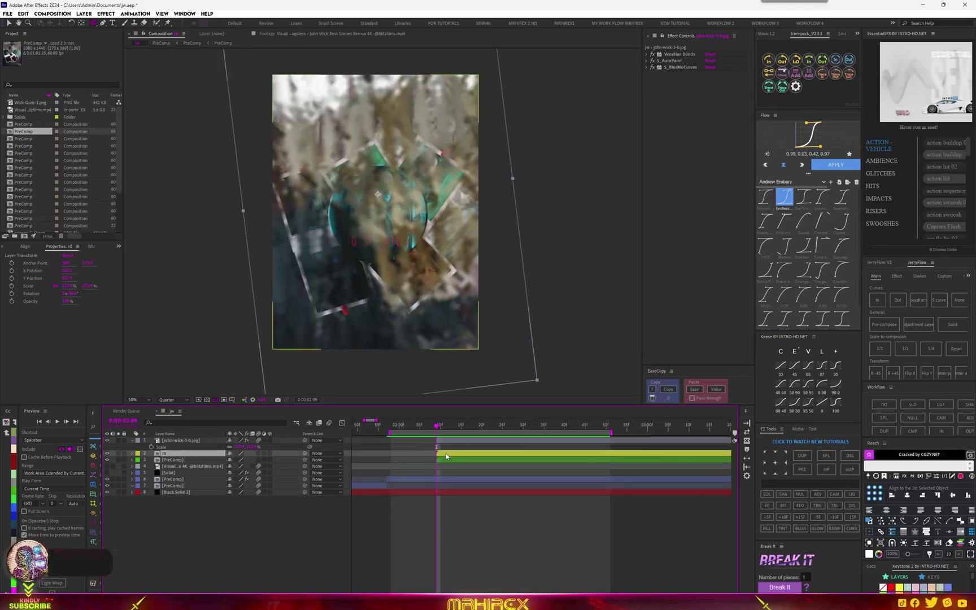
pyautogui.click(884, 324)
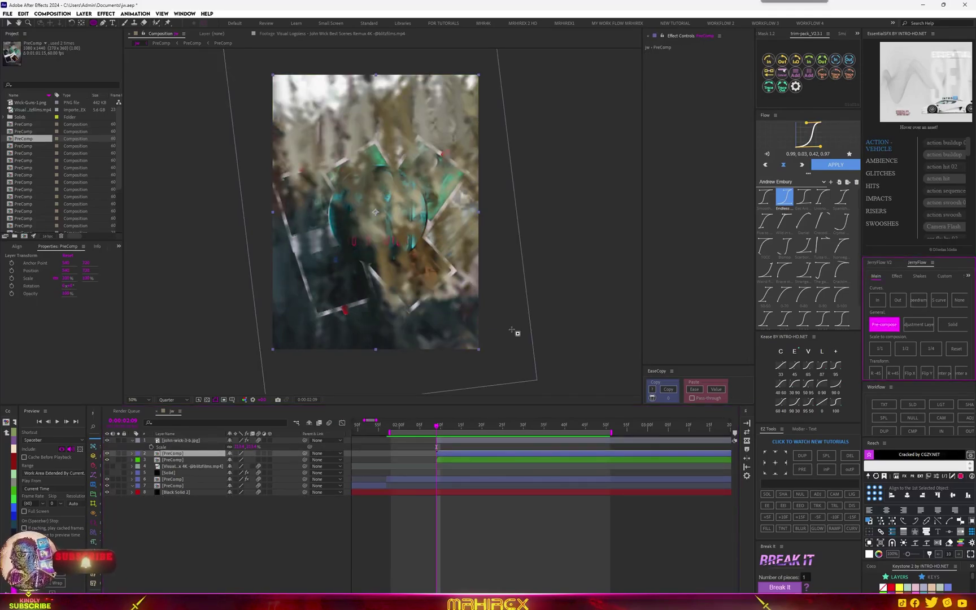
pyautogui.hotkey('ctrl', 'z')
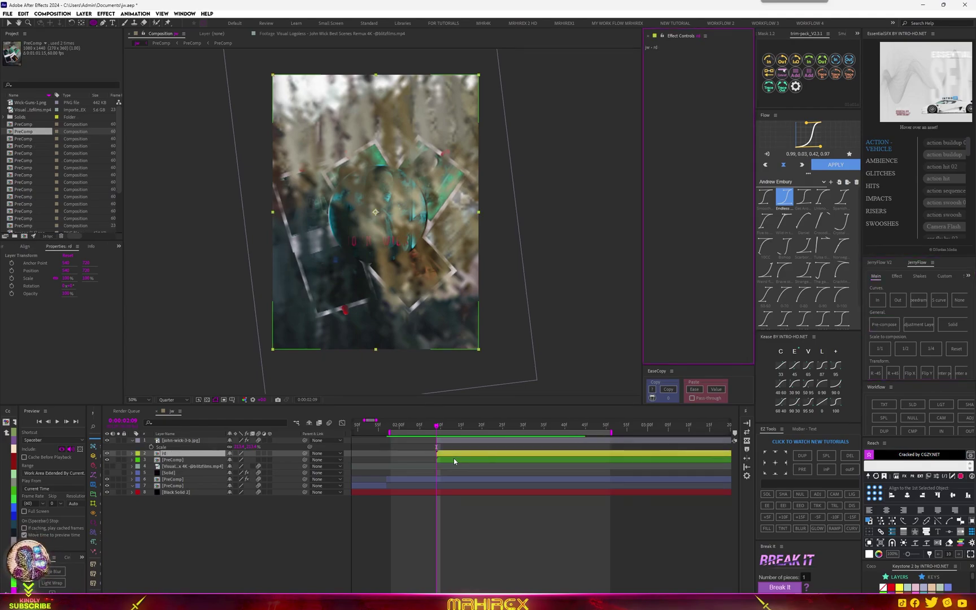
pyautogui.hotkey('ctrl', 'z')
pyautogui.click(890, 325)
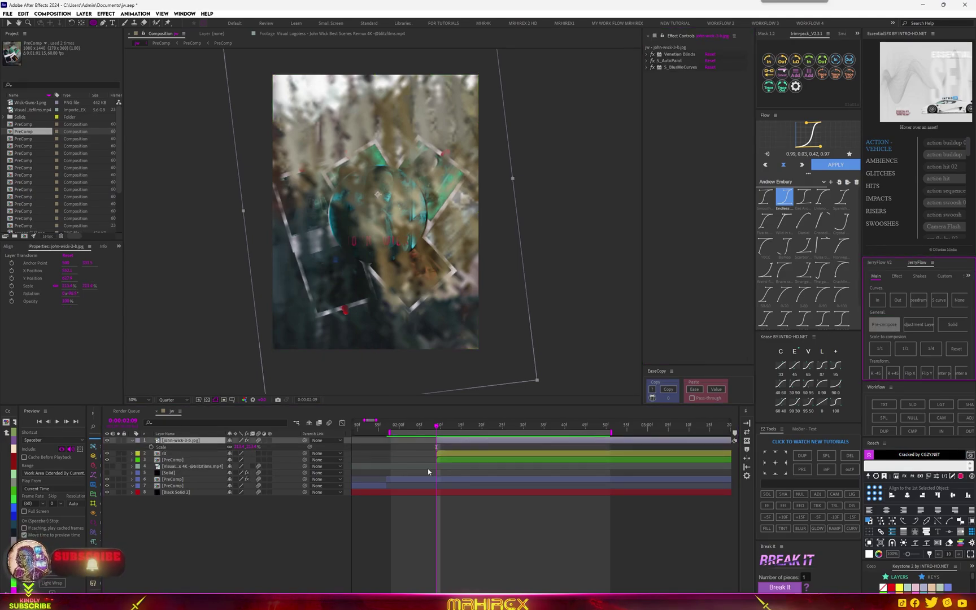
pyautogui.moveTo(334, 172)
pyautogui.mouseDown()
pyautogui.moveTo(461, 299)
pyautogui.moveTo(419, 266)
pyautogui.mouseUp()
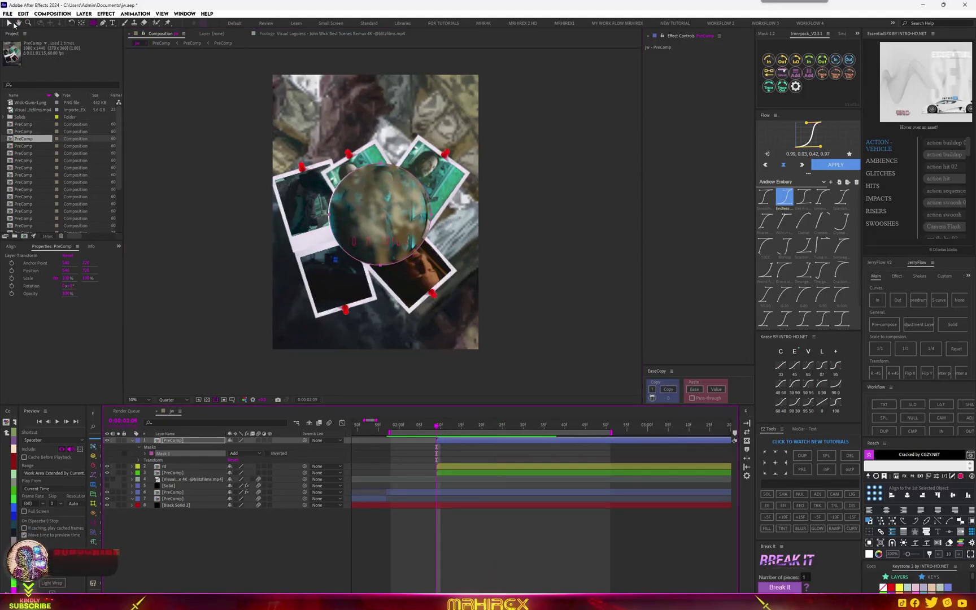
# Step: Nudge the ellipse mask slightly right, invert Mask 1, and expand its path, feather, opacity and expansion properties
pyautogui.press('v')
pyautogui.doubleClick(433, 216)
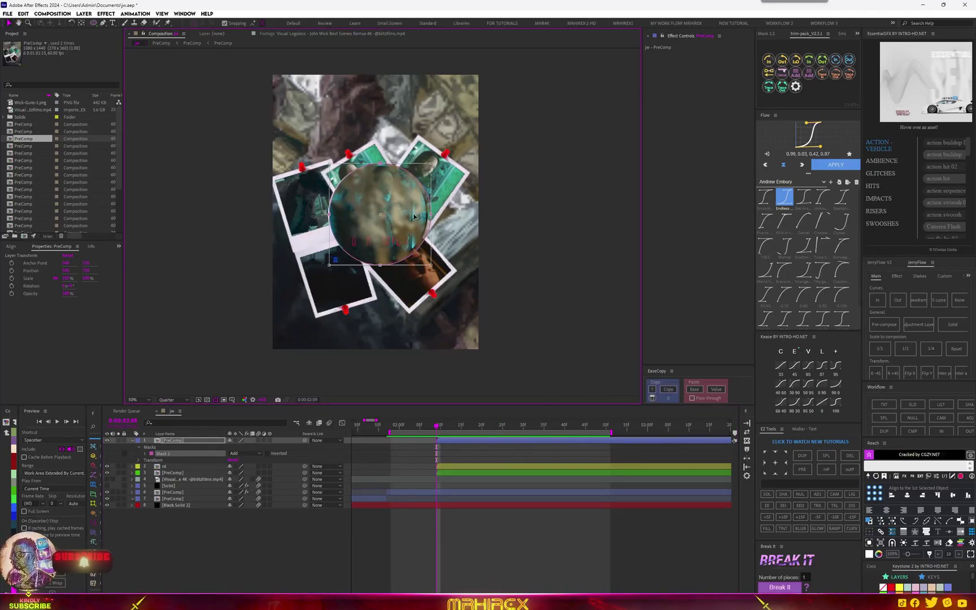
pyautogui.moveTo(411, 217); pyautogui.dragTo(412, 218)
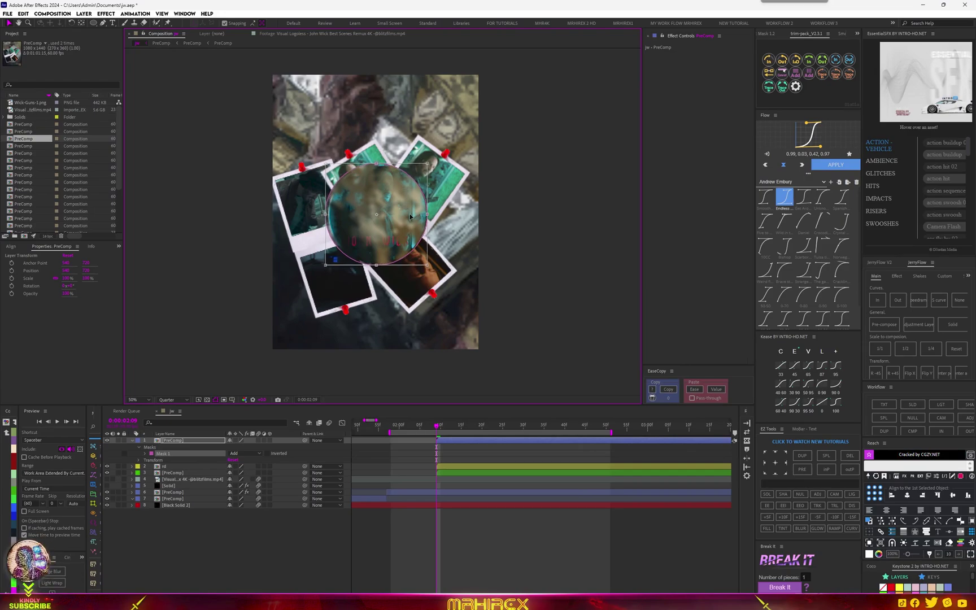
pyautogui.click(267, 453)
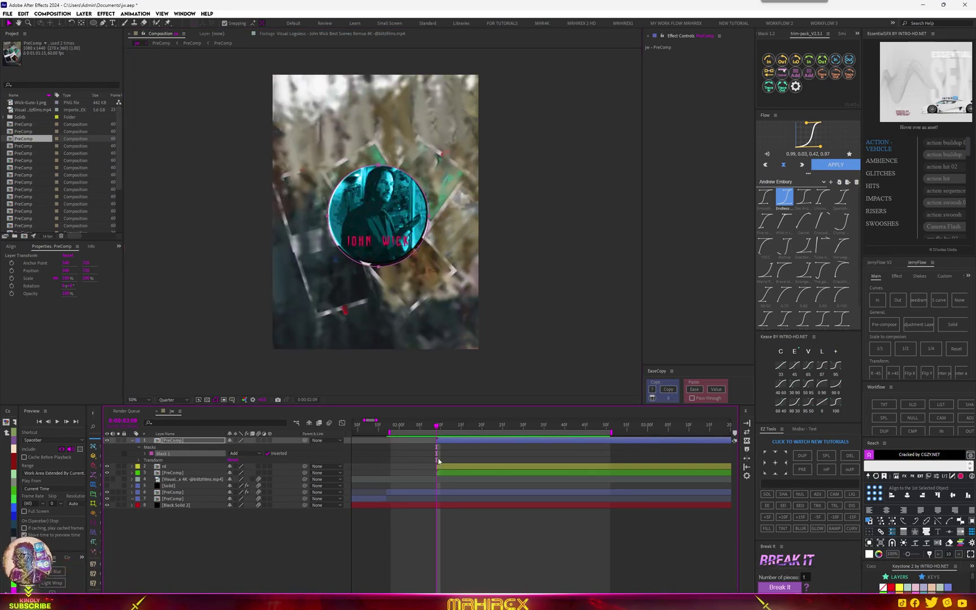
pyautogui.click(146, 454)
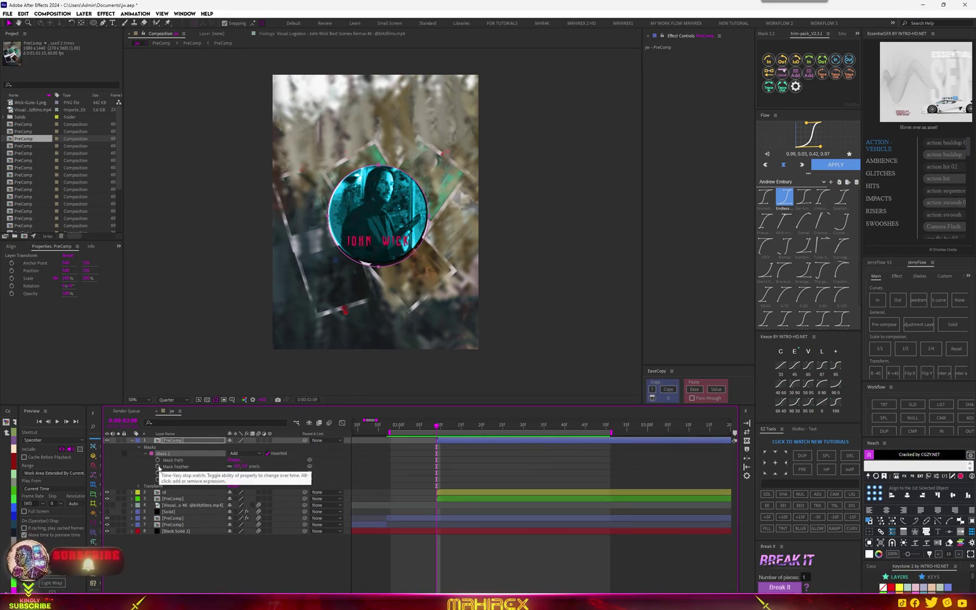
pyautogui.click(443, 446)
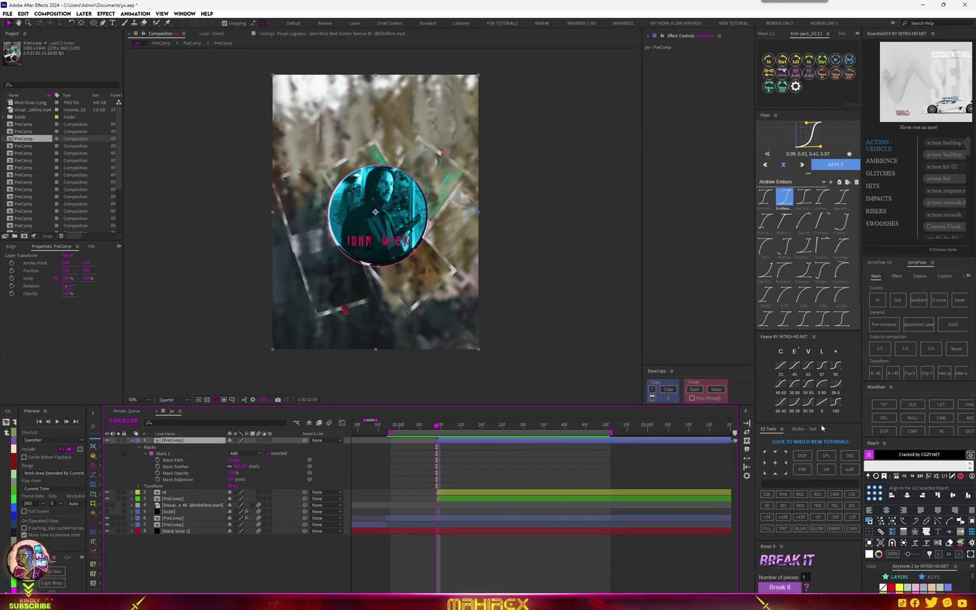
# Step: Add Null 3 and parent the three badge layers to it
pyautogui.click(913, 417)
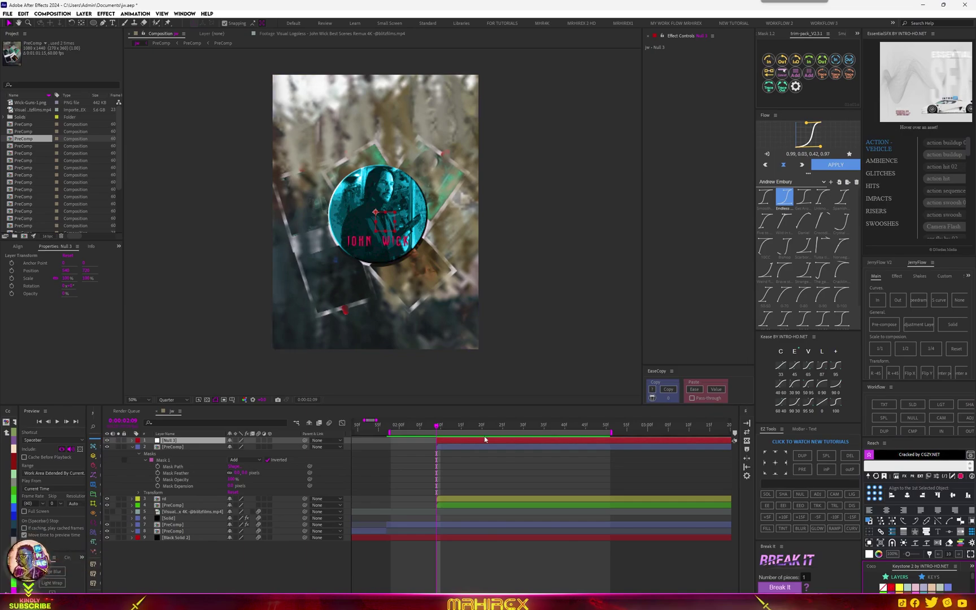
pyautogui.click(464, 447)
pyautogui.keyDown('shift'); pyautogui.click(472, 503); pyautogui.keyUp('shift')
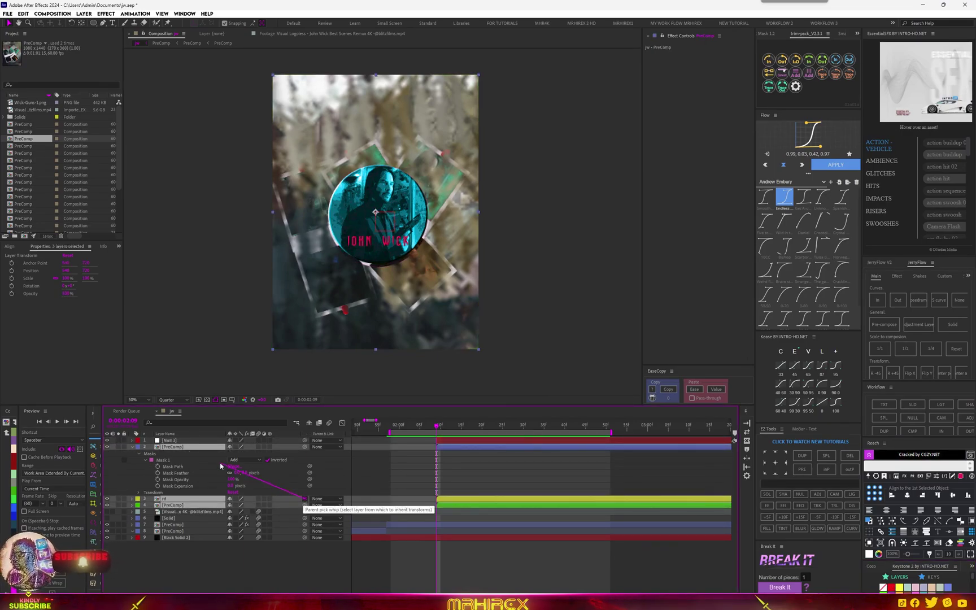
pyautogui.moveTo(221, 465); pyautogui.dragTo(170, 440)
# Step: Show Null 3's Scale and Rotation, and shrink the rd layer to 80%
pyautogui.click(486, 442)
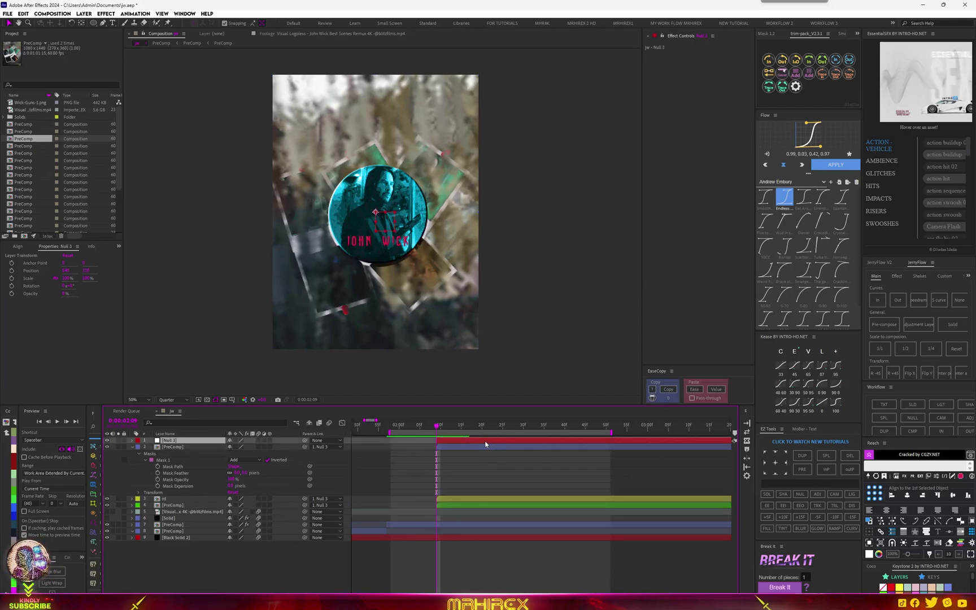
pyautogui.press('s')
pyautogui.hotkey('alt', 'shift', 'r')
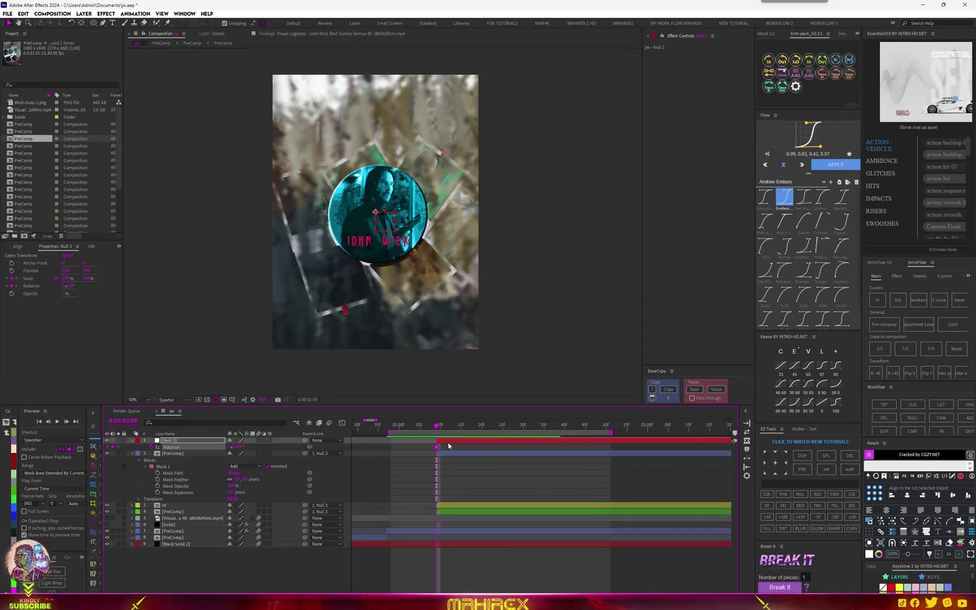
pyautogui.hotkey('shift', 's')
pyautogui.click(445, 511)
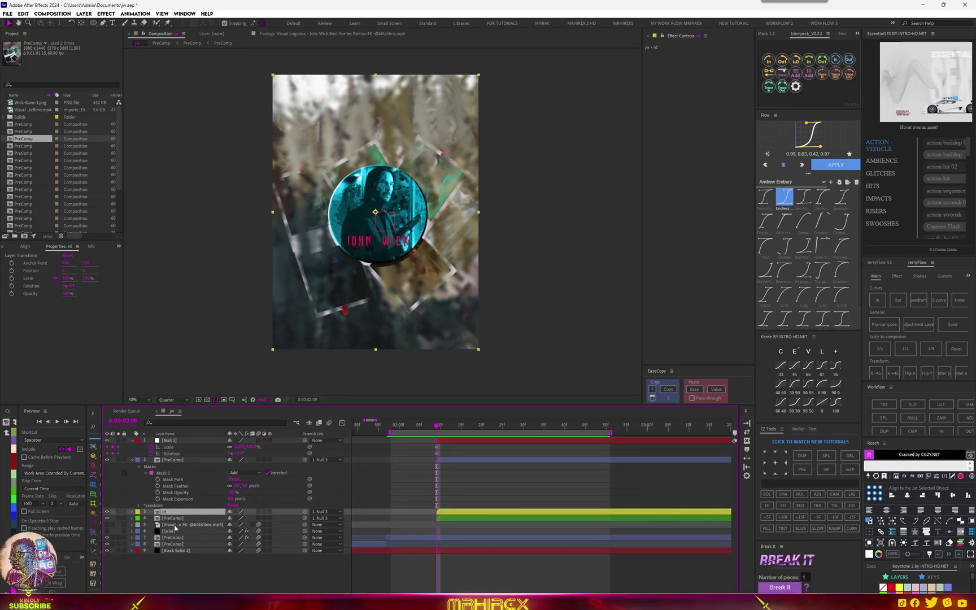
pyautogui.press('s')
pyautogui.moveTo(240, 518); pyautogui.dragTo(230, 517)
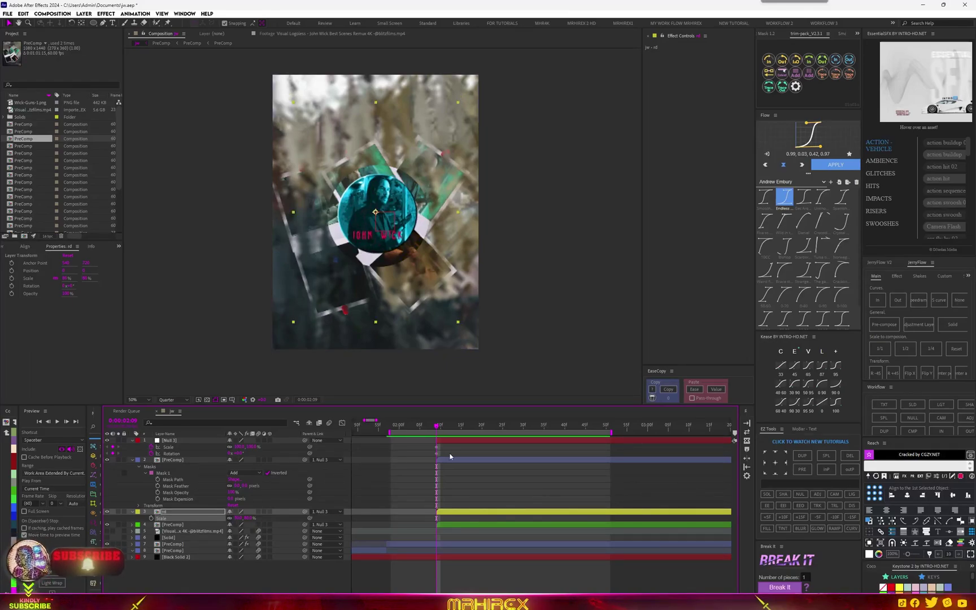
# Step: Scale Null 3 up past 200% until the badge fills the frame
pyautogui.moveTo(443, 444)
pyautogui.mouseDown()
pyautogui.moveTo(439, 454)
pyautogui.moveTo(582, 453)
pyautogui.mouseUp()
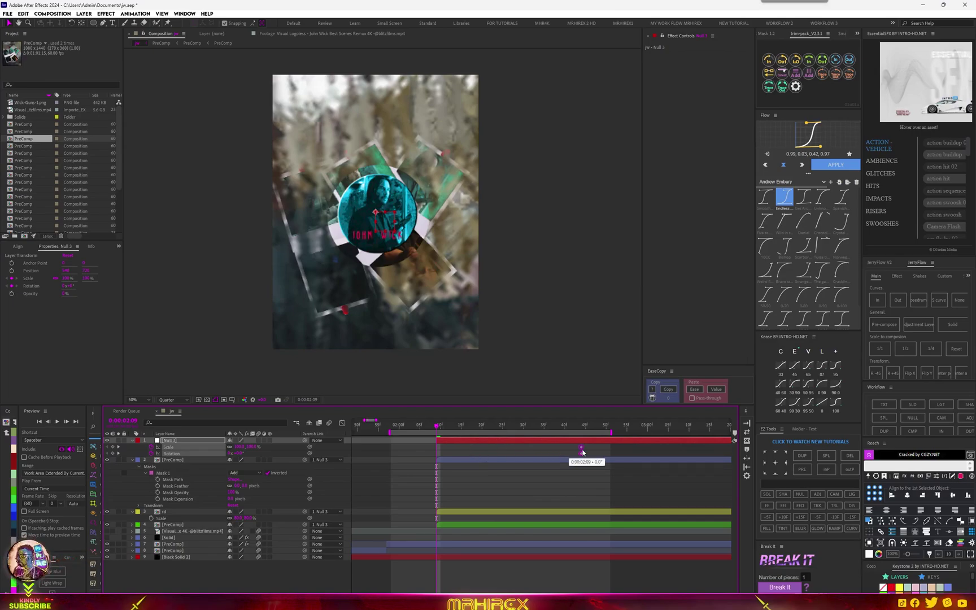
pyautogui.moveTo(253, 447); pyautogui.dragTo(339, 447)
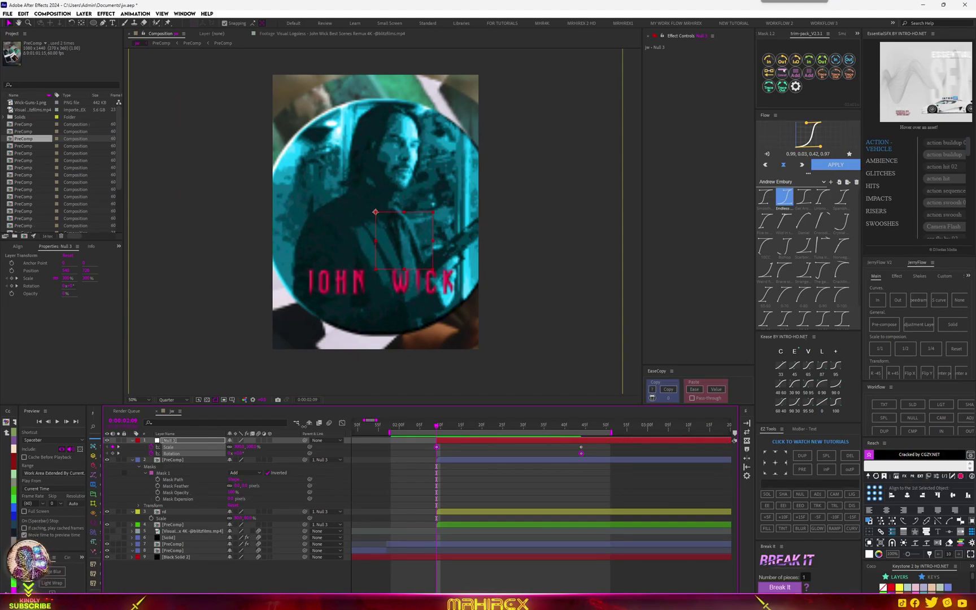
pyautogui.moveTo(304, 424); pyautogui.dragTo(394, 395)
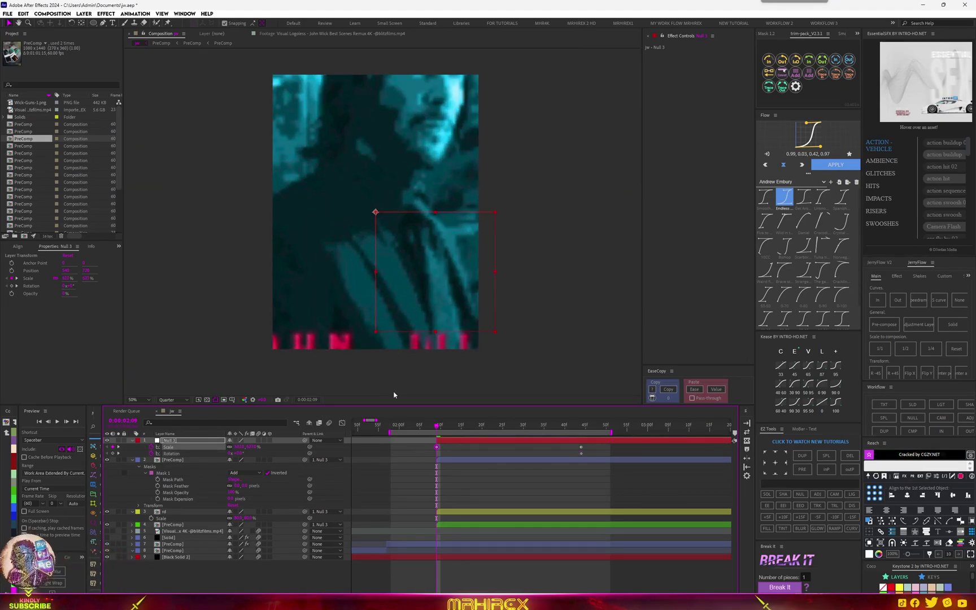
pyautogui.click(460, 511)
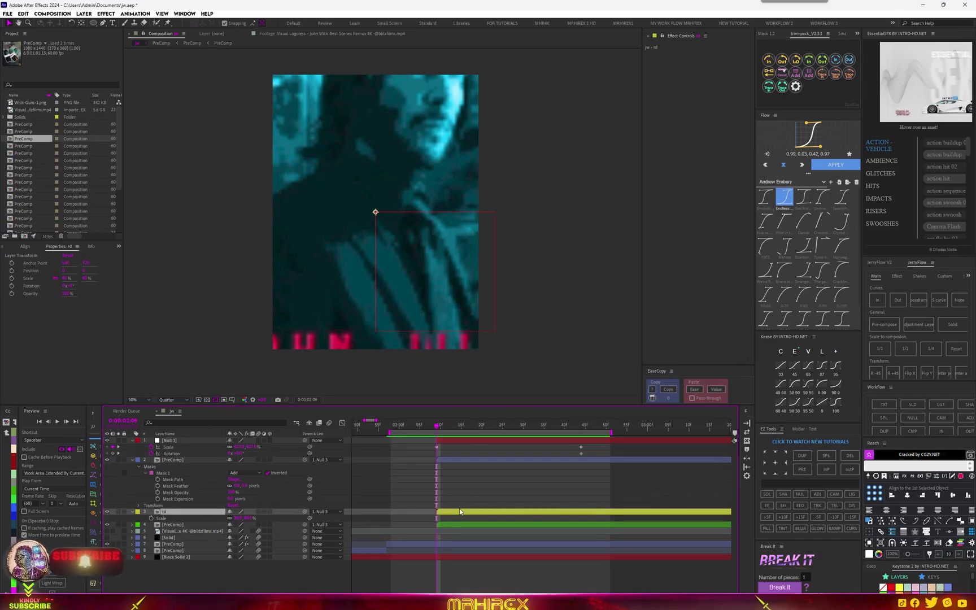
# Step: Keyframe the rd layer's Opacity fading from 0% up to 100%
pyautogui.click(151, 518)
pyautogui.click(230, 518)
pyautogui.write('00')
pyautogui.press('Return')
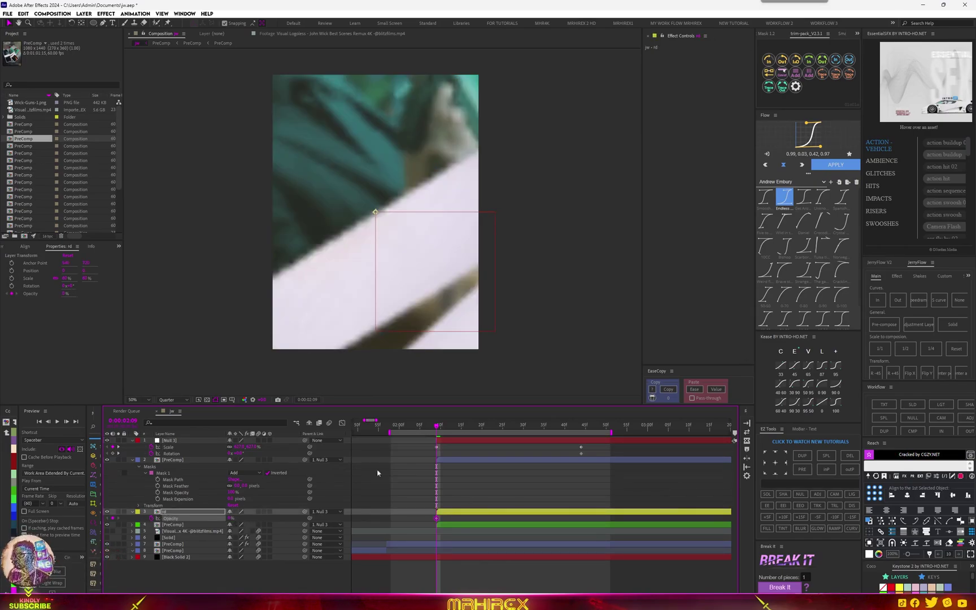
pyautogui.press('space')
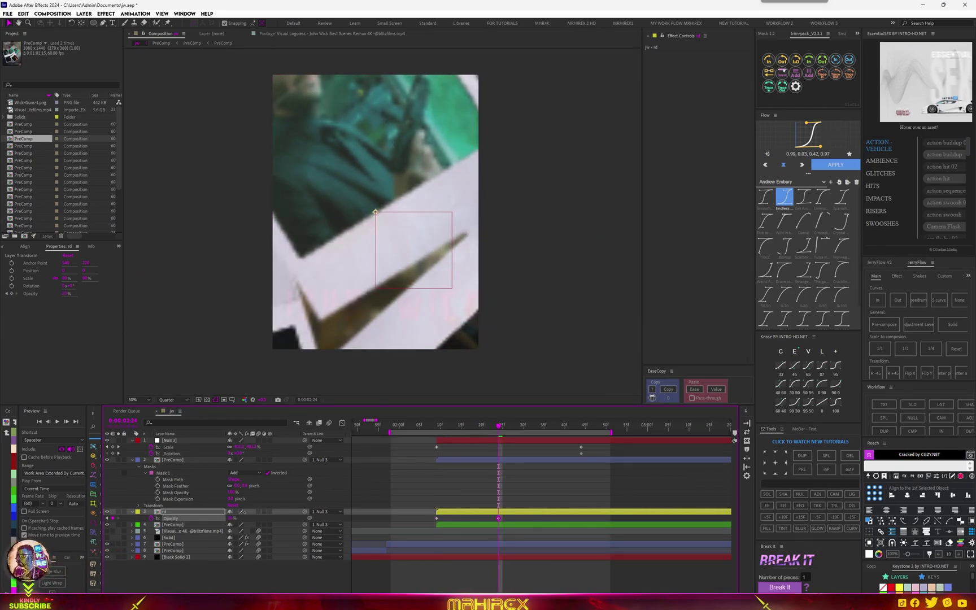
pyautogui.moveTo(230, 518); pyautogui.dragTo(266, 518)
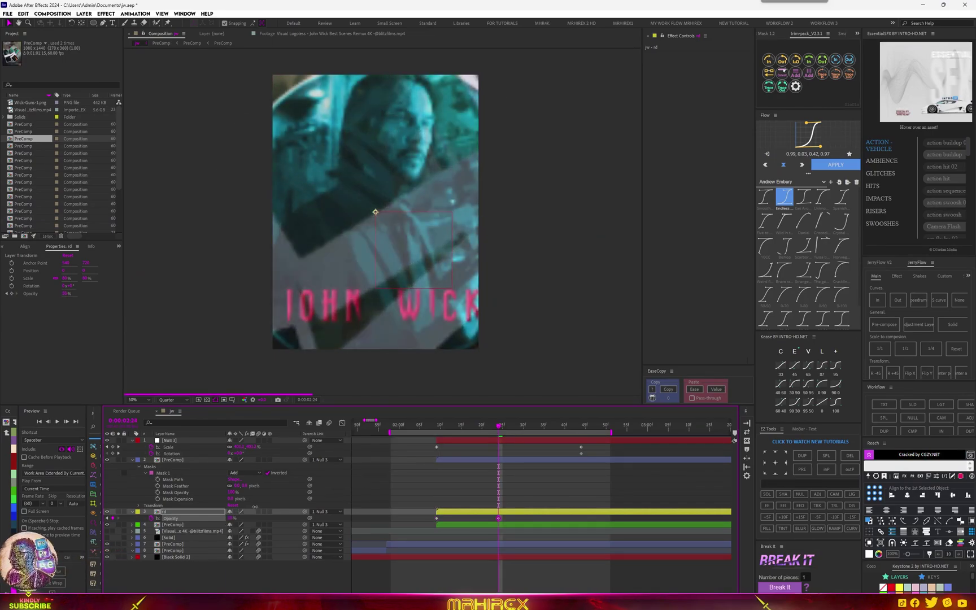
# Step: Shrink and squash the PreComp's circular mask over the image and lower its Mask Expansion
pyautogui.click(504, 460)
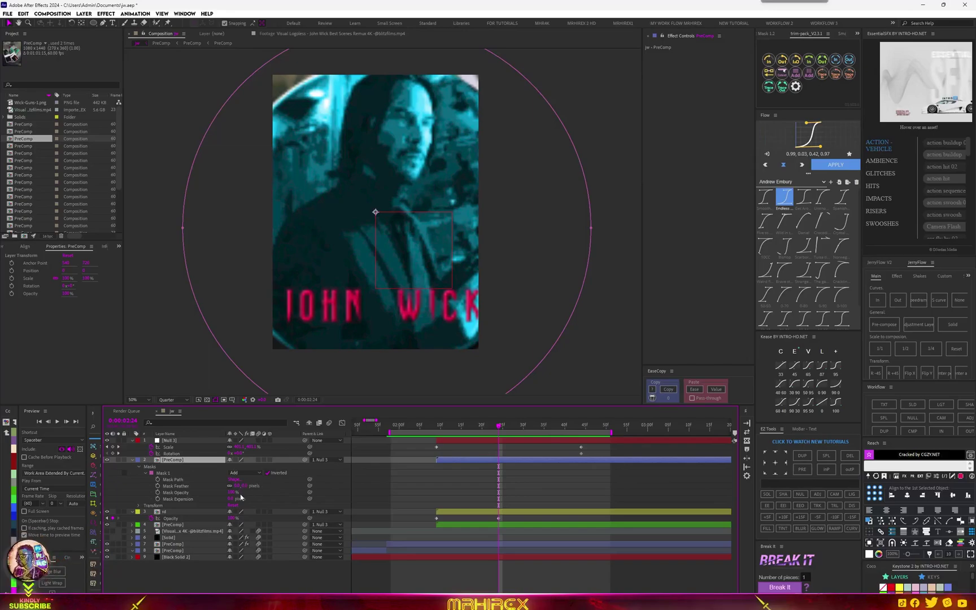
pyautogui.moveTo(230, 498); pyautogui.dragTo(223, 499)
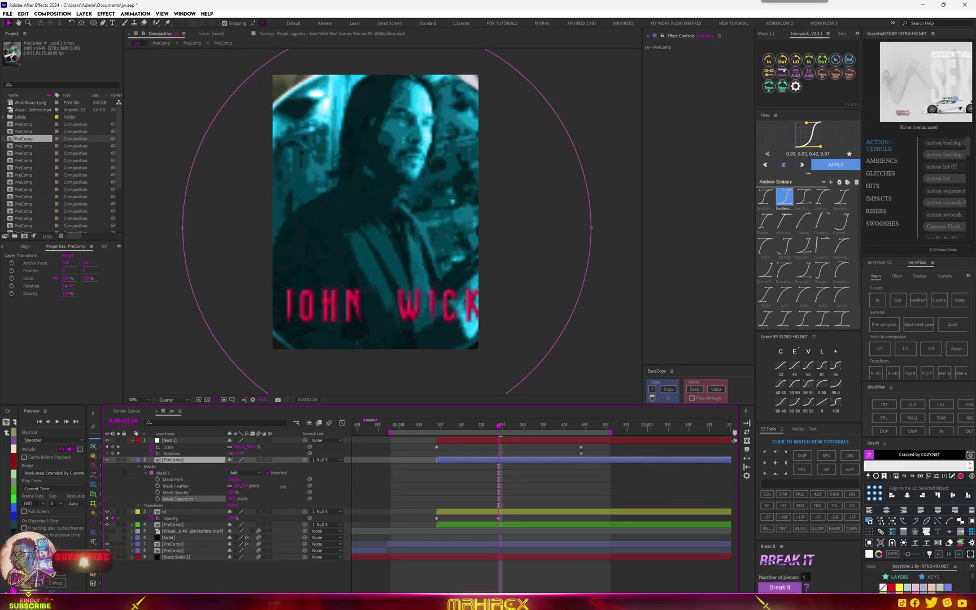
pyautogui.click(472, 428)
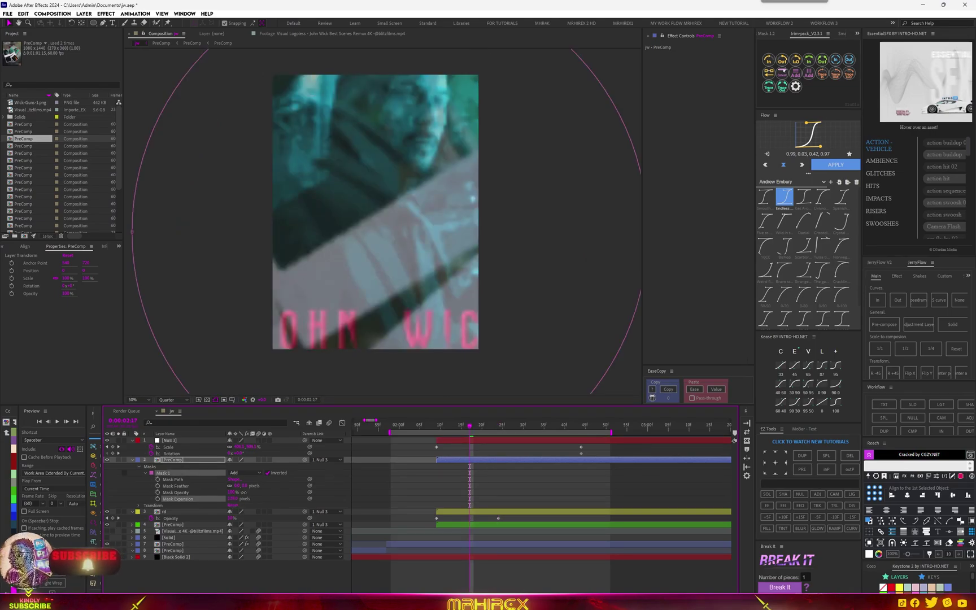
pyautogui.press(',')
pyautogui.moveTo(474, 431)
pyautogui.mouseDown()
pyautogui.moveTo(450, 429)
pyautogui.moveTo(560, 420)
pyautogui.moveTo(436, 425)
pyautogui.mouseUp()
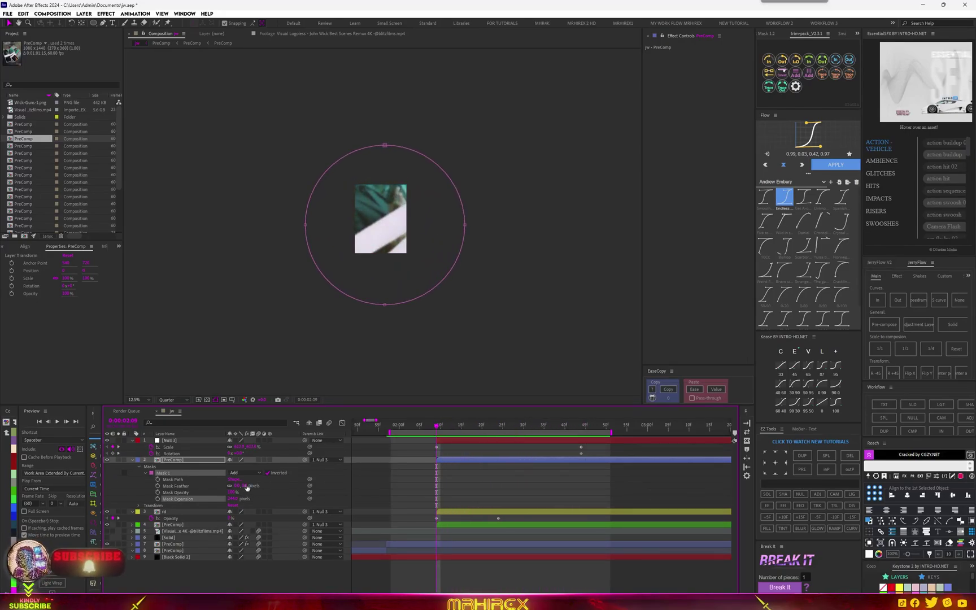
pyautogui.click(447, 461)
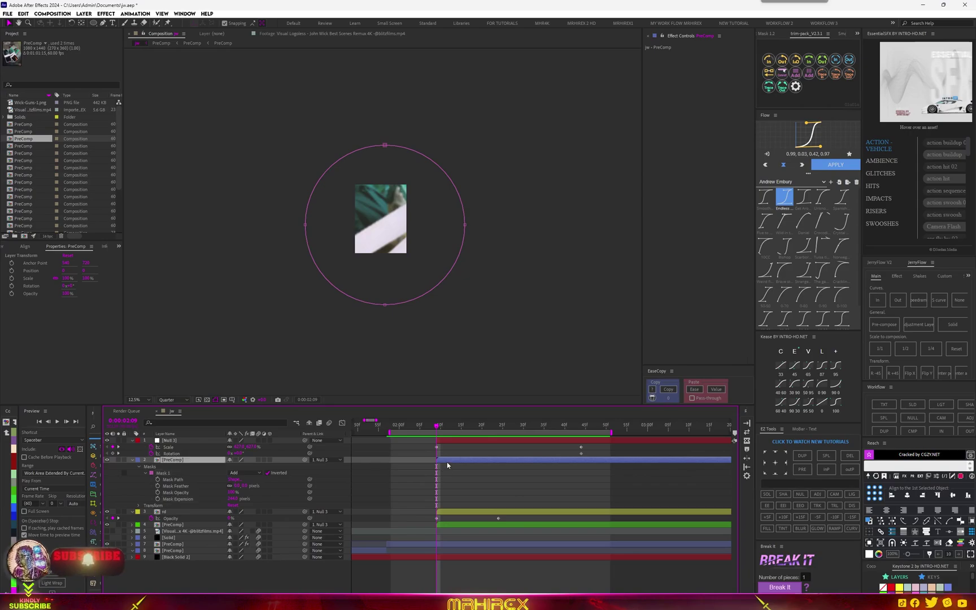
pyautogui.doubleClick(385, 305)
pyautogui.moveTo(385, 294); pyautogui.dragTo(387, 277)
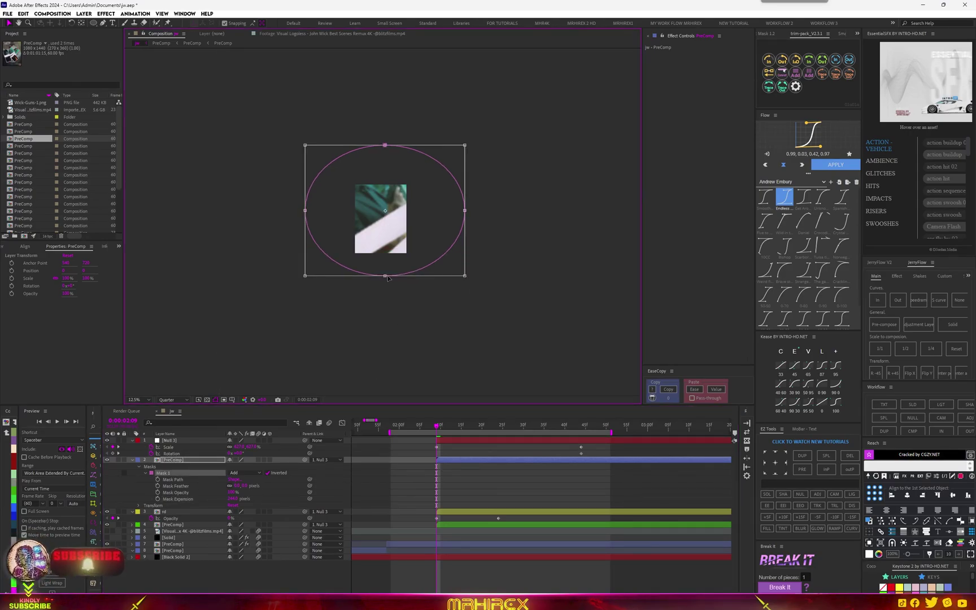
pyautogui.moveTo(466, 144)
pyautogui.mouseDown()
pyautogui.moveTo(372, 211)
pyautogui.moveTo(391, 219)
pyautogui.mouseUp()
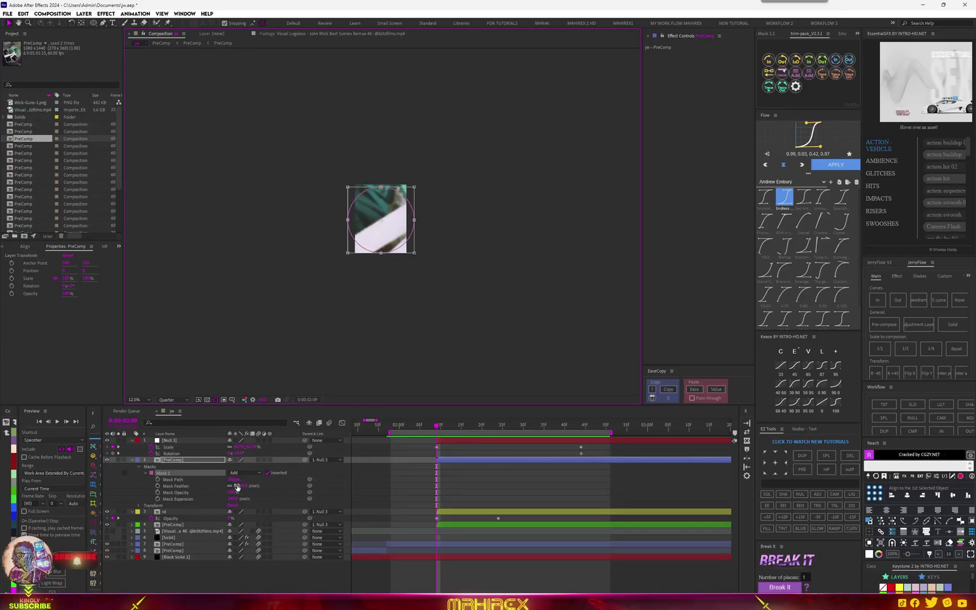
pyautogui.moveTo(234, 499); pyautogui.dragTo(71, 497)
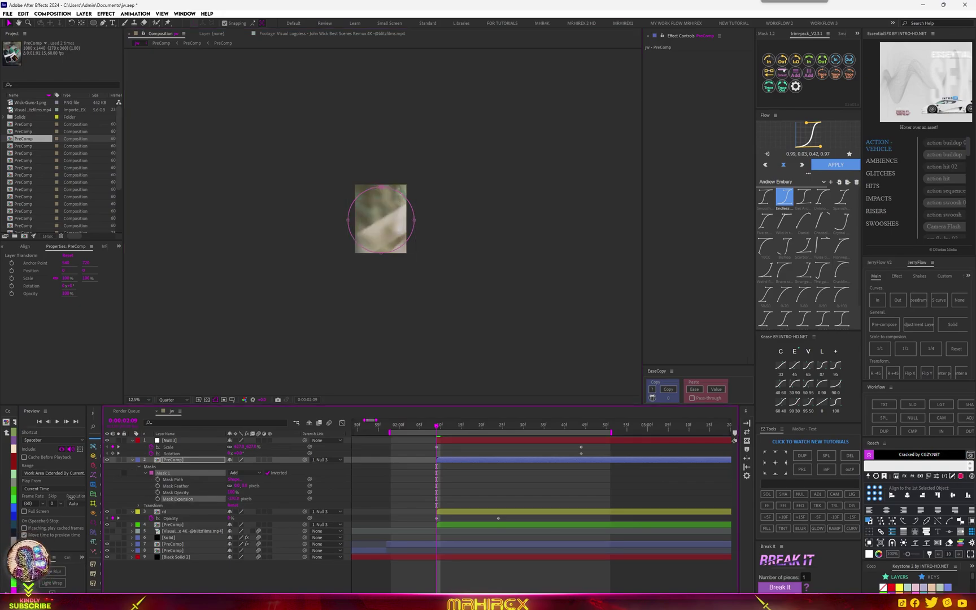
# Step: Keyframe Mask 1's Expansion, Path and Feather on PreComp, adding a heavy feather
pyautogui.click(442, 465)
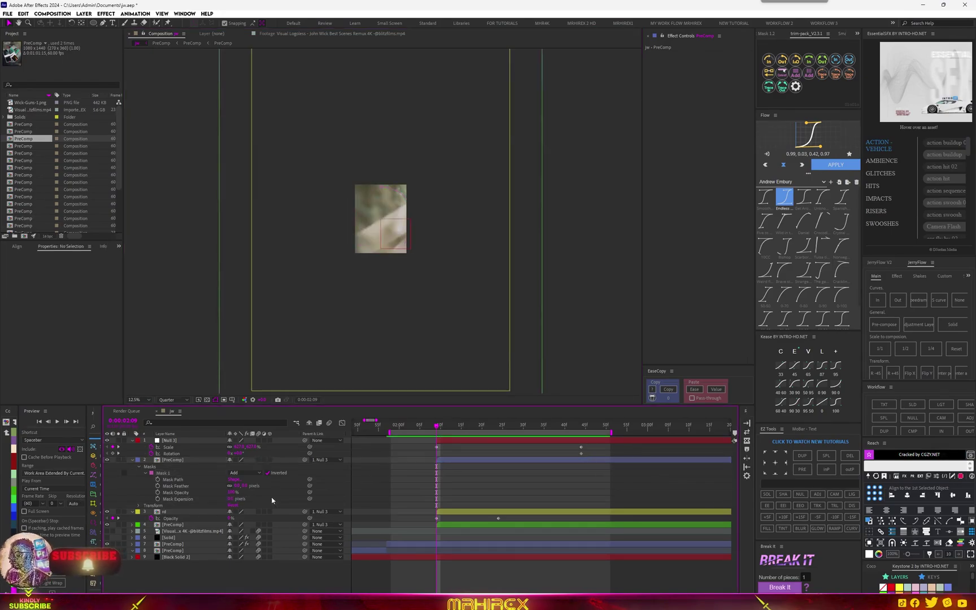
pyautogui.scroll(4, 397, 219)
pyautogui.scroll(-2, 390, 260)
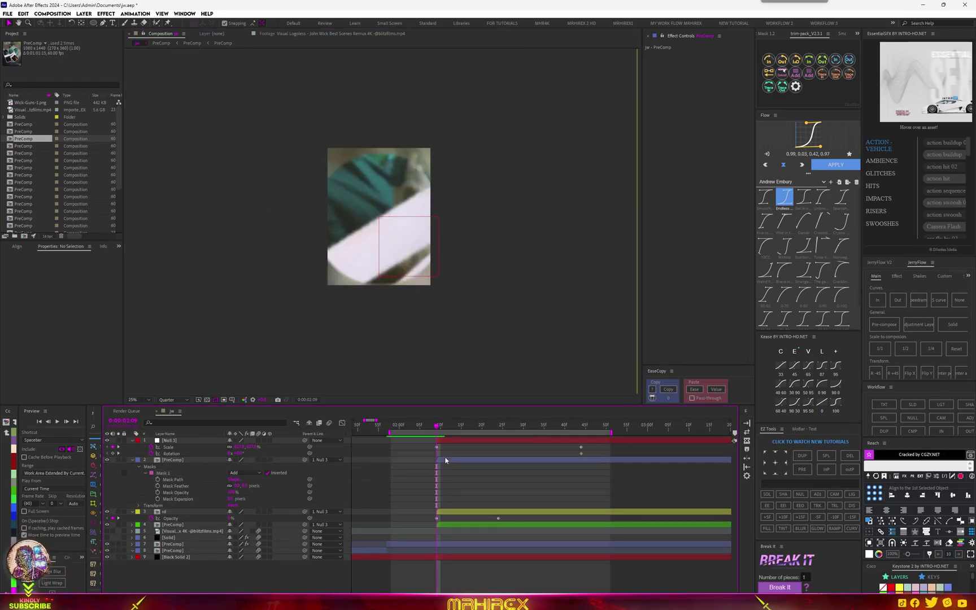
pyautogui.click(447, 440)
pyautogui.click(446, 461)
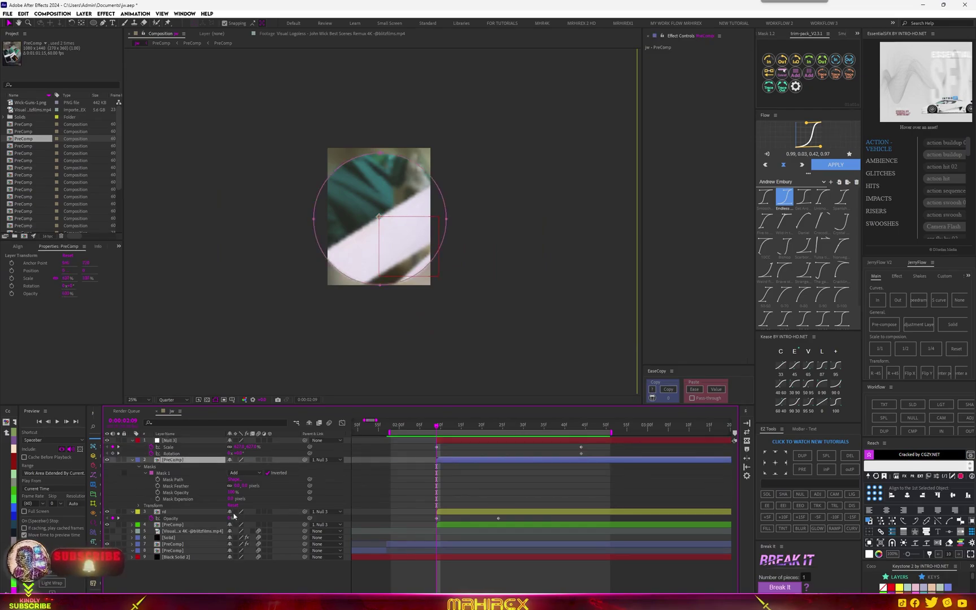
pyautogui.click(159, 499)
pyautogui.click(158, 479)
pyautogui.click(158, 486)
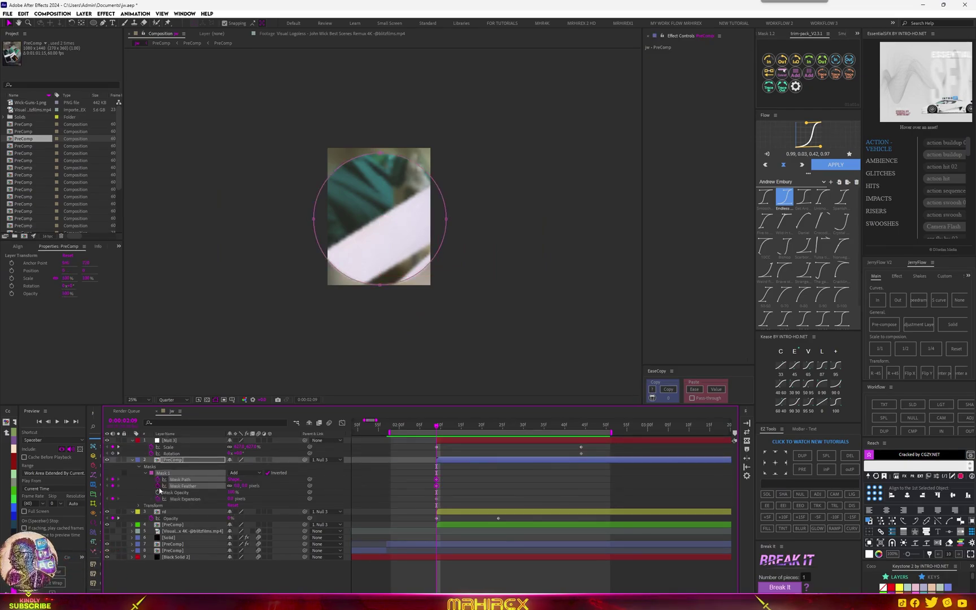
pyautogui.moveTo(236, 486); pyautogui.dragTo(252, 485)
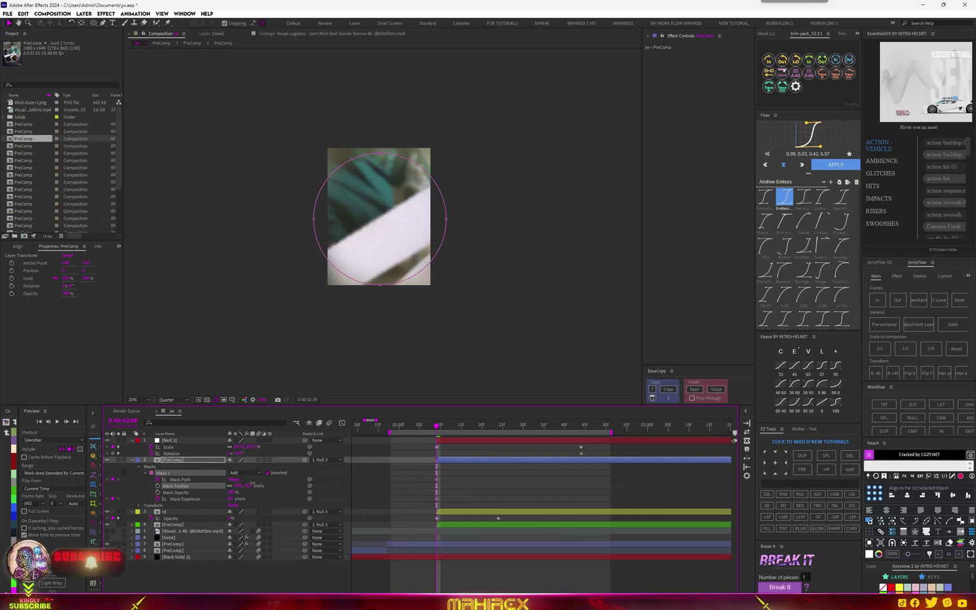
# Step: Shrink the circular mask, set a new Mask Expansion at 0:00:02:29, and preview
pyautogui.doubleClick(379, 285)
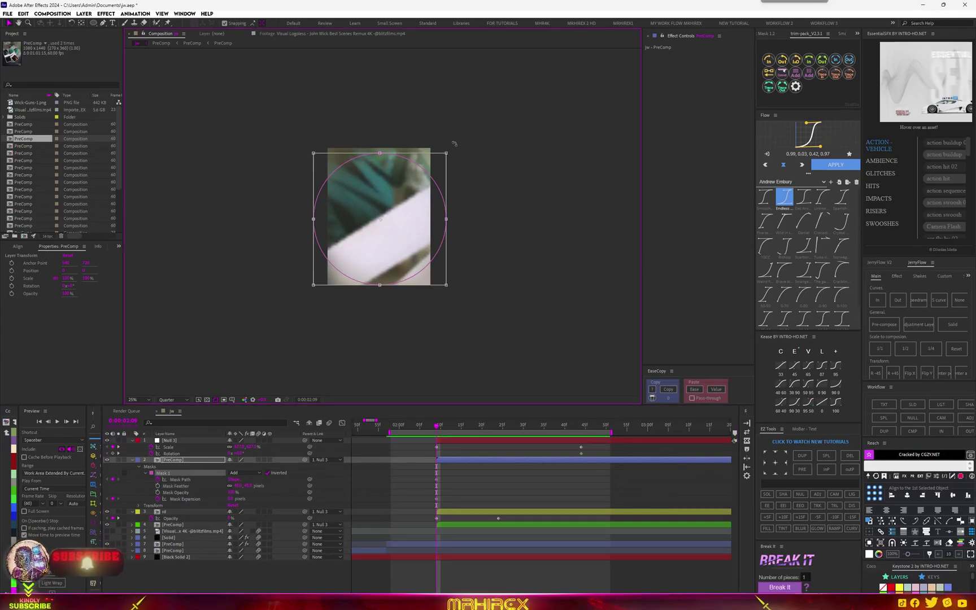
pyautogui.moveTo(446, 153); pyautogui.dragTo(424, 168)
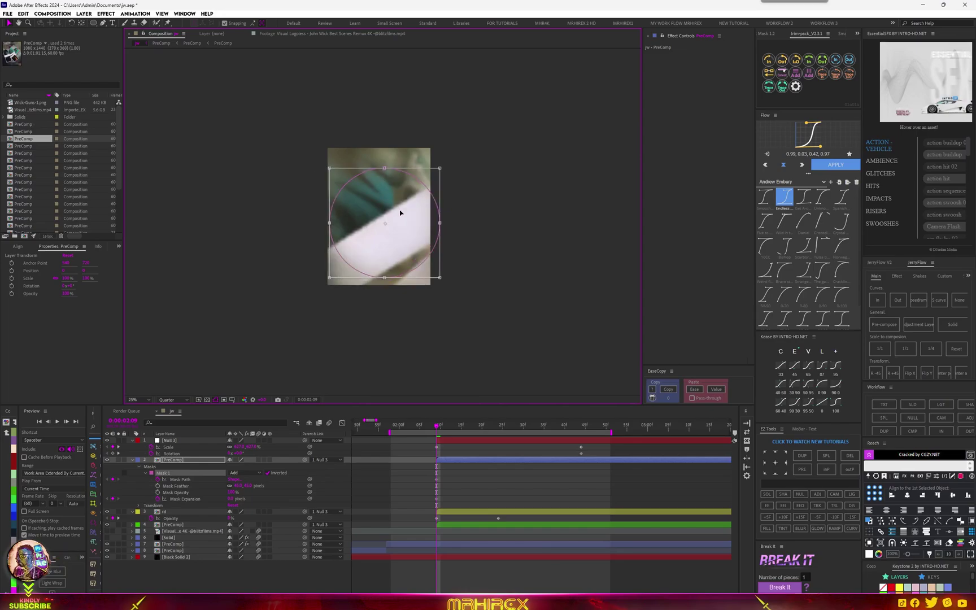
pyautogui.moveTo(384, 211); pyautogui.dragTo(392, 204)
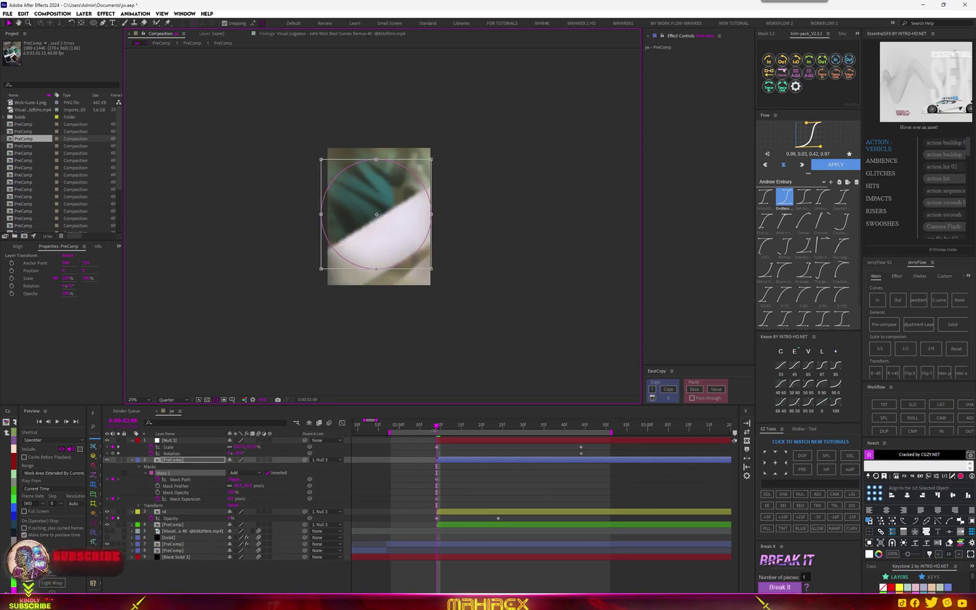
pyautogui.press('u')
pyautogui.moveTo(436, 427); pyautogui.dragTo(516, 410)
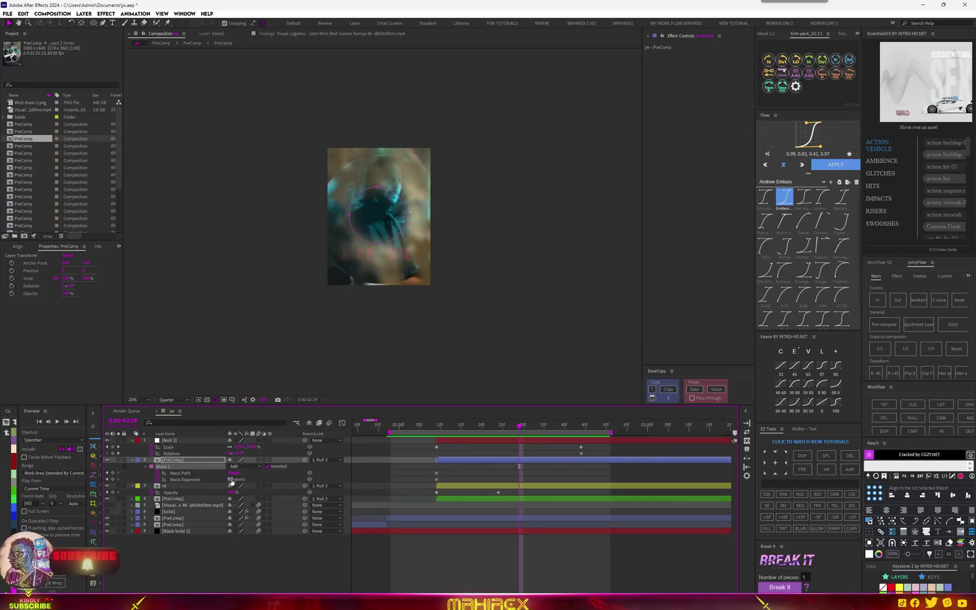
pyautogui.moveTo(231, 481); pyautogui.dragTo(225, 479)
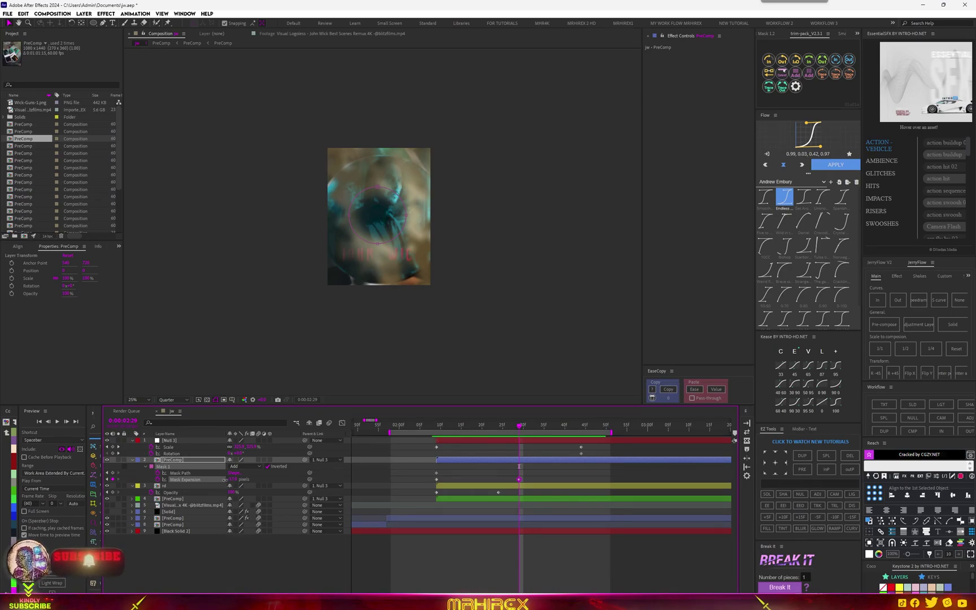
pyautogui.moveTo(225, 479); pyautogui.dragTo(237, 479)
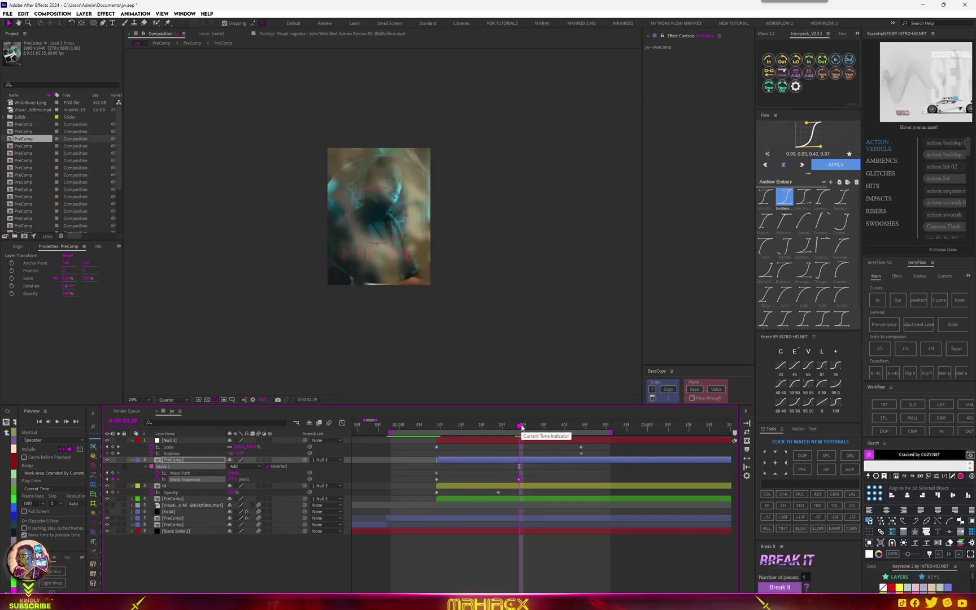
pyautogui.press('j')
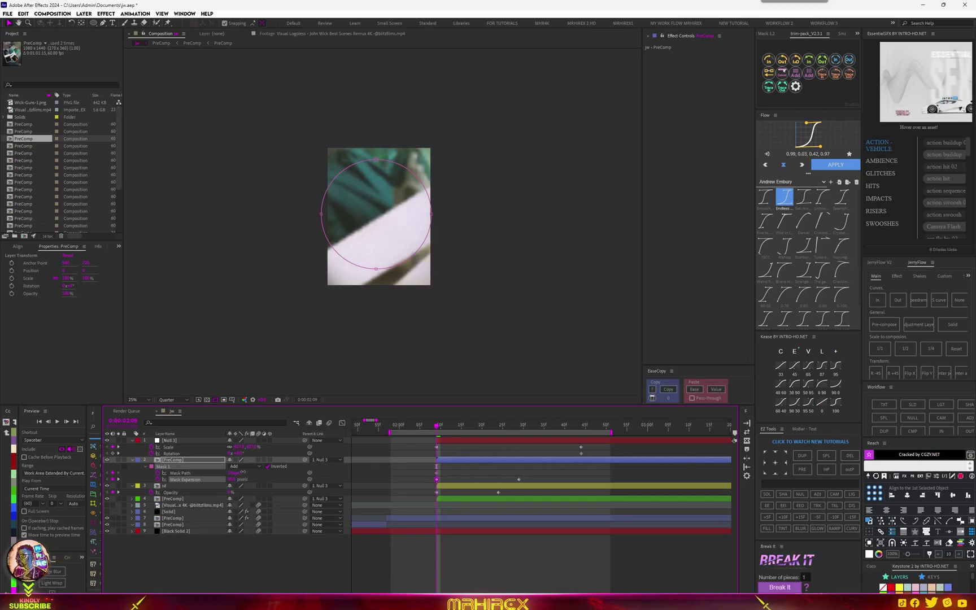
pyautogui.press('space')
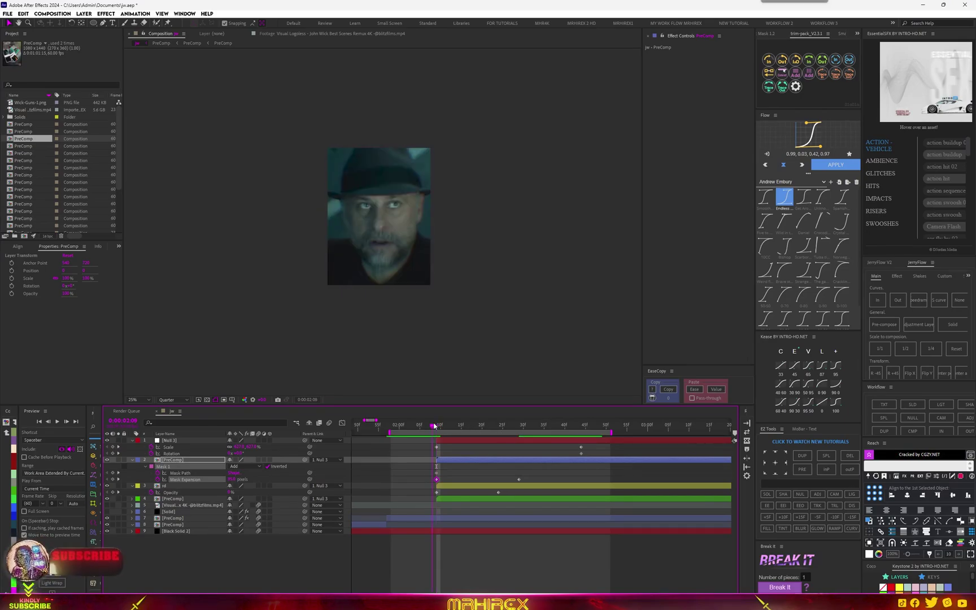
# Step: At 0:00:02:27 keyframe PreComp's Opacity and fade it down at a later time
pyautogui.click(513, 424)
pyautogui.press('t')
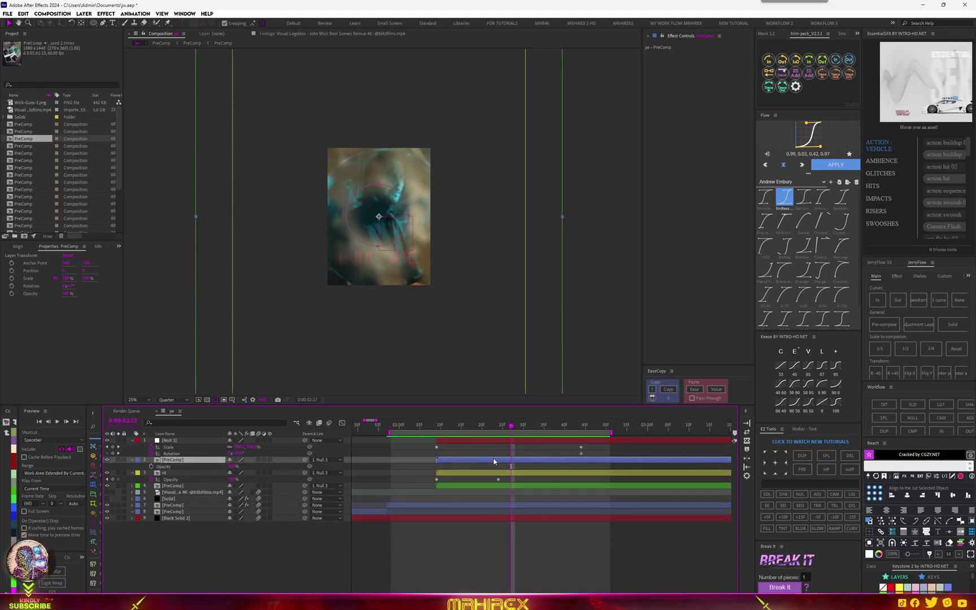
pyautogui.click(156, 466)
pyautogui.moveTo(512, 466); pyautogui.dragTo(494, 466)
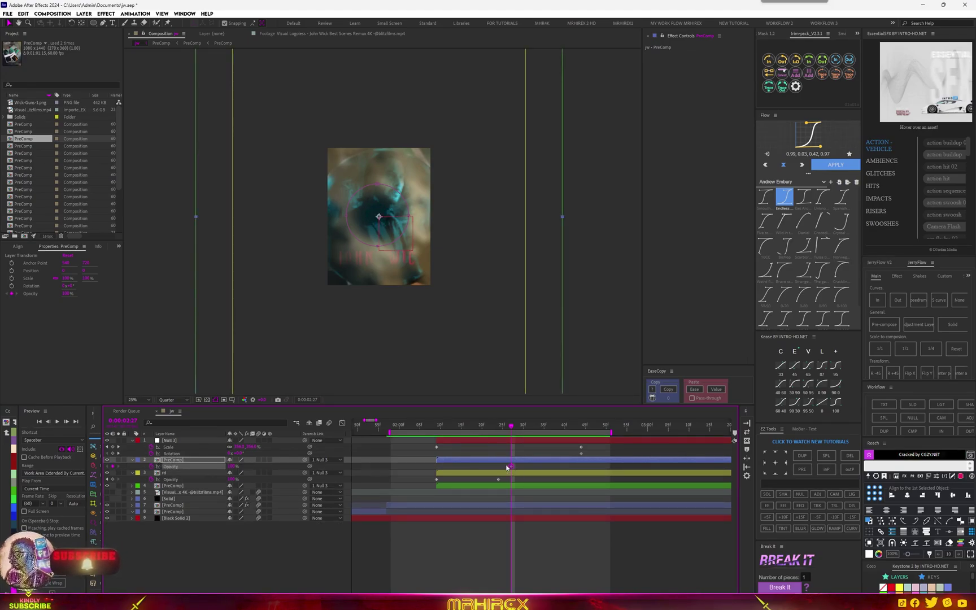
pyautogui.moveTo(232, 466); pyautogui.dragTo(2, 467)
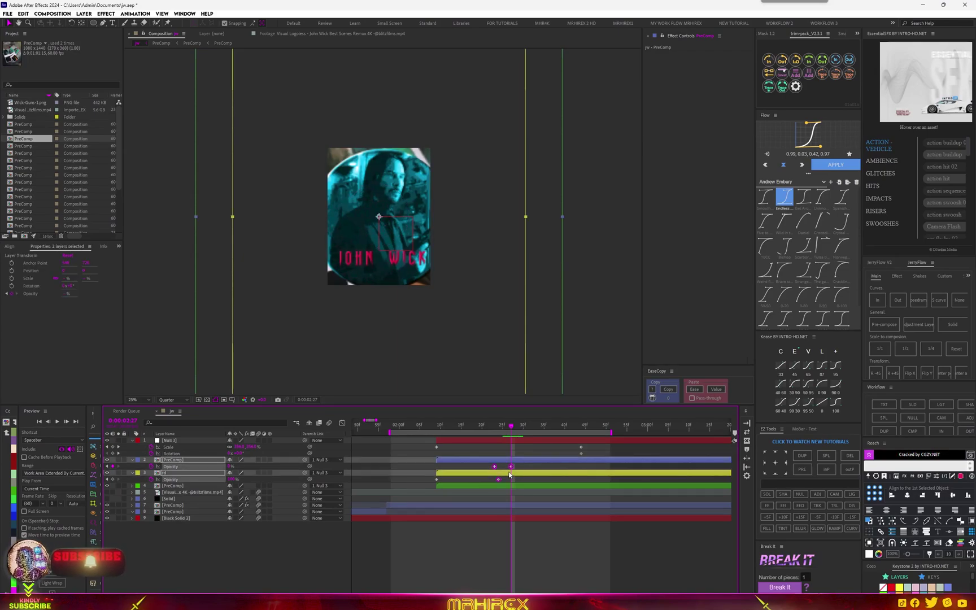
# Step: Shift the PreComp and rd opacity keyframes later and adjust Null 3's rotation
pyautogui.moveTo(456, 486)
pyautogui.mouseDown()
pyautogui.moveTo(524, 463)
pyautogui.moveTo(517, 466)
pyautogui.mouseUp()
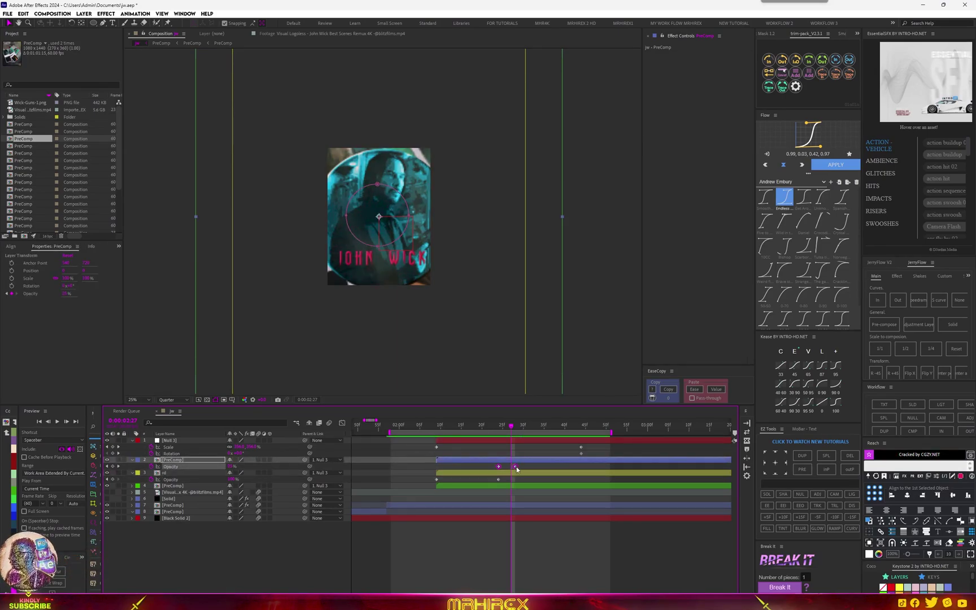
pyautogui.click(454, 427)
pyautogui.moveTo(452, 430)
pyautogui.mouseDown()
pyautogui.moveTo(575, 428)
pyautogui.moveTo(438, 428)
pyautogui.mouseUp()
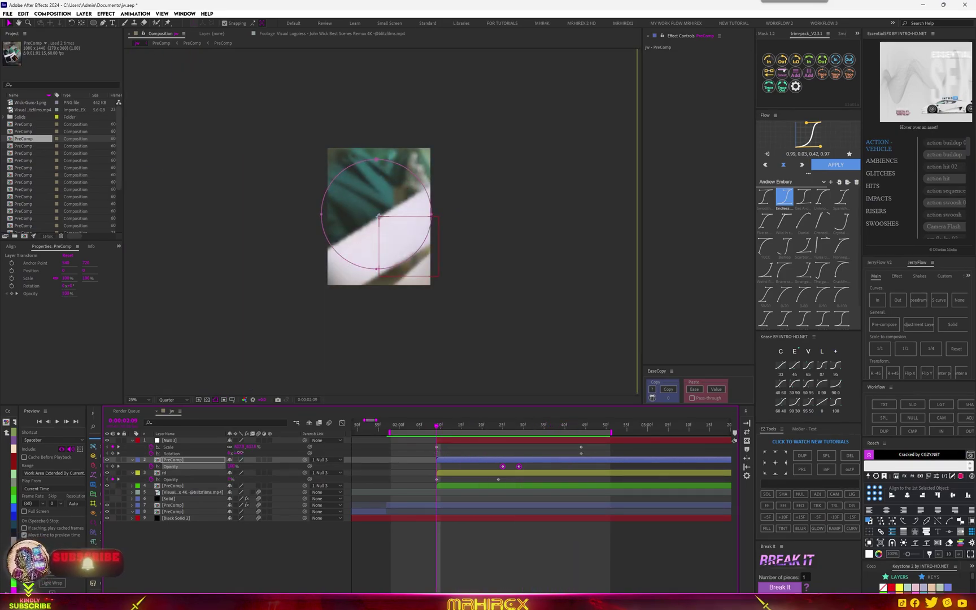
pyautogui.moveTo(240, 453); pyautogui.dragTo(207, 456)
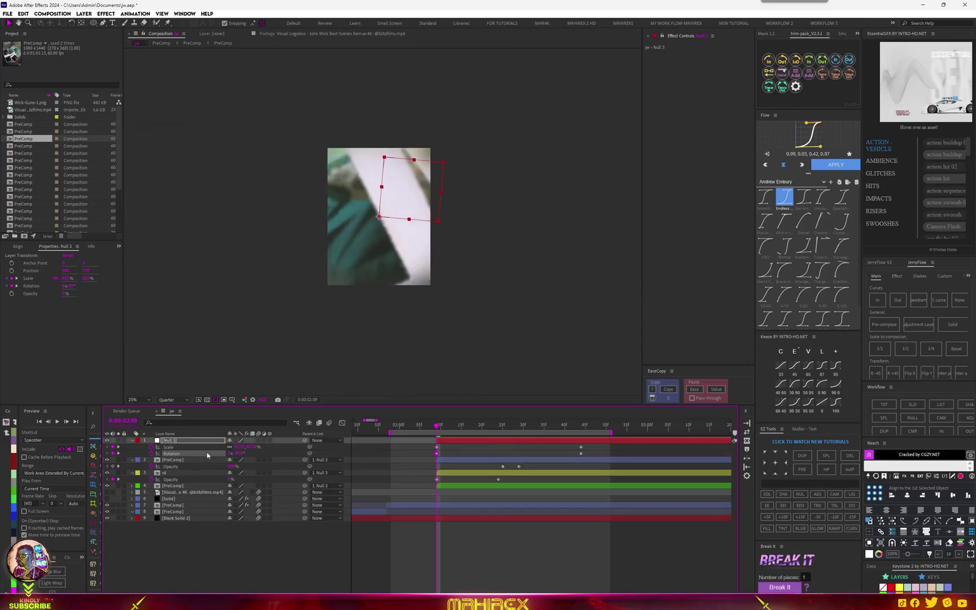
# Step: Keyframe rd's Rotation from 0:00:02:28 to about -200°, shifting the end keyframe later
pyautogui.moveTo(452, 429)
pyautogui.mouseDown()
pyautogui.moveTo(522, 423)
pyautogui.moveTo(469, 442)
pyautogui.mouseUp()
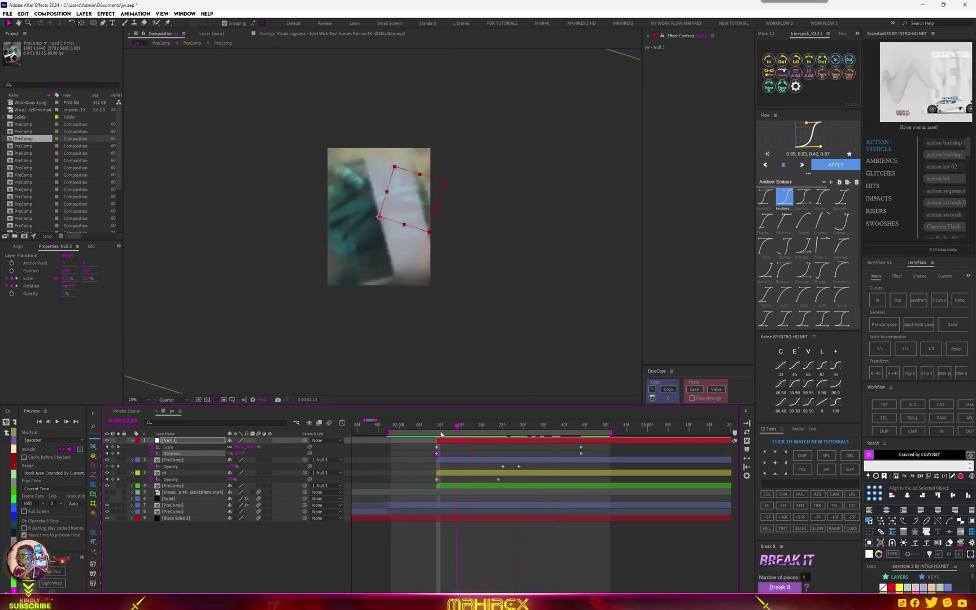
pyautogui.click(181, 474)
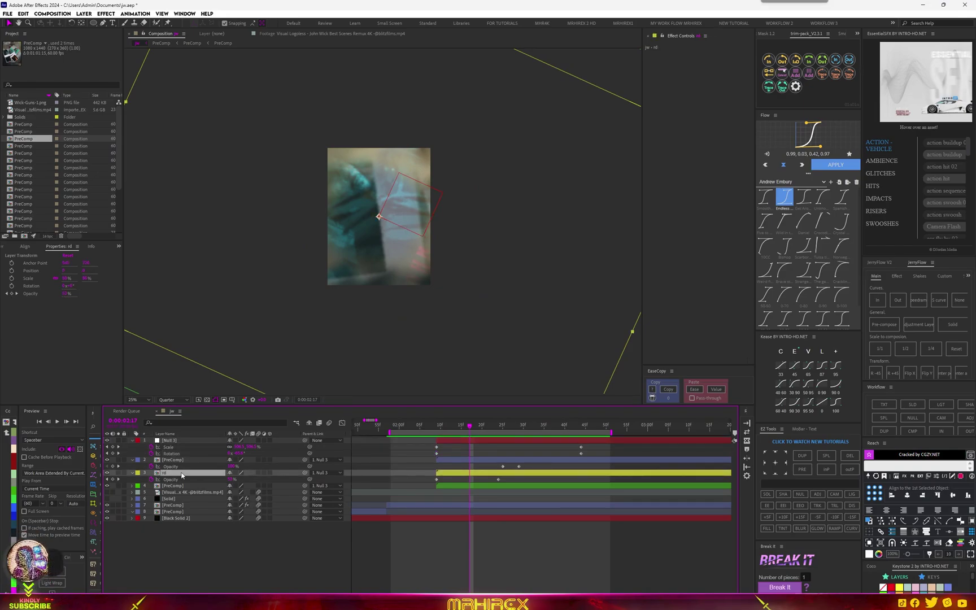
pyautogui.click(152, 479)
pyautogui.press('space')
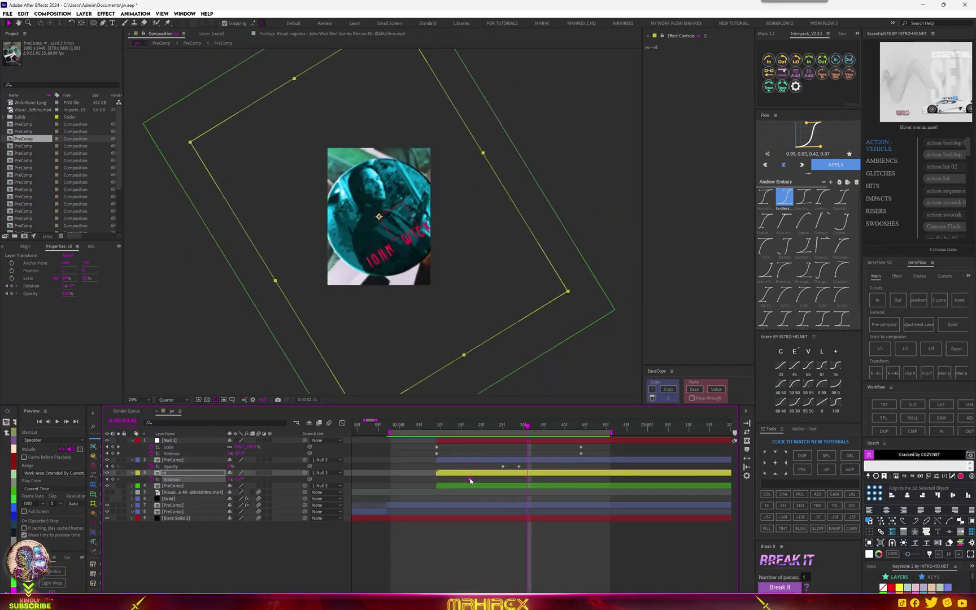
pyautogui.moveTo(468, 479); pyautogui.dragTo(511, 480)
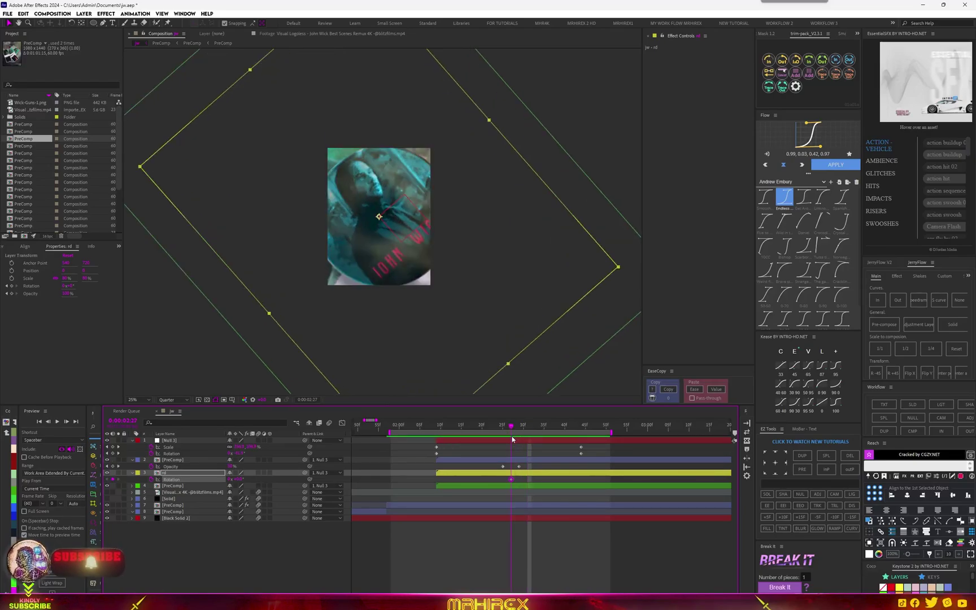
pyautogui.moveTo(527, 431); pyautogui.dragTo(511, 431)
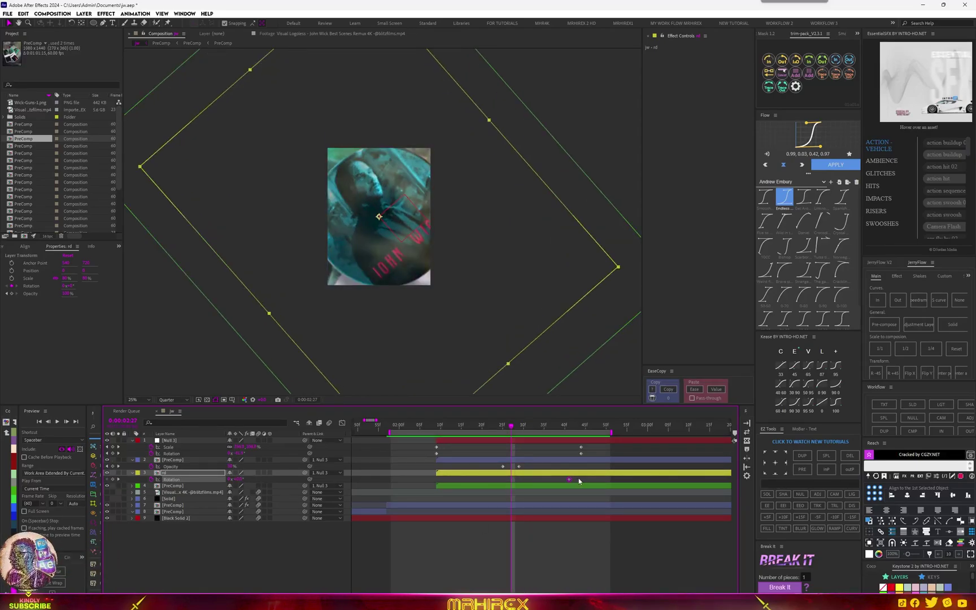
pyautogui.moveTo(569, 480); pyautogui.dragTo(581, 479)
pyautogui.moveTo(240, 480); pyautogui.dragTo(471, 480)
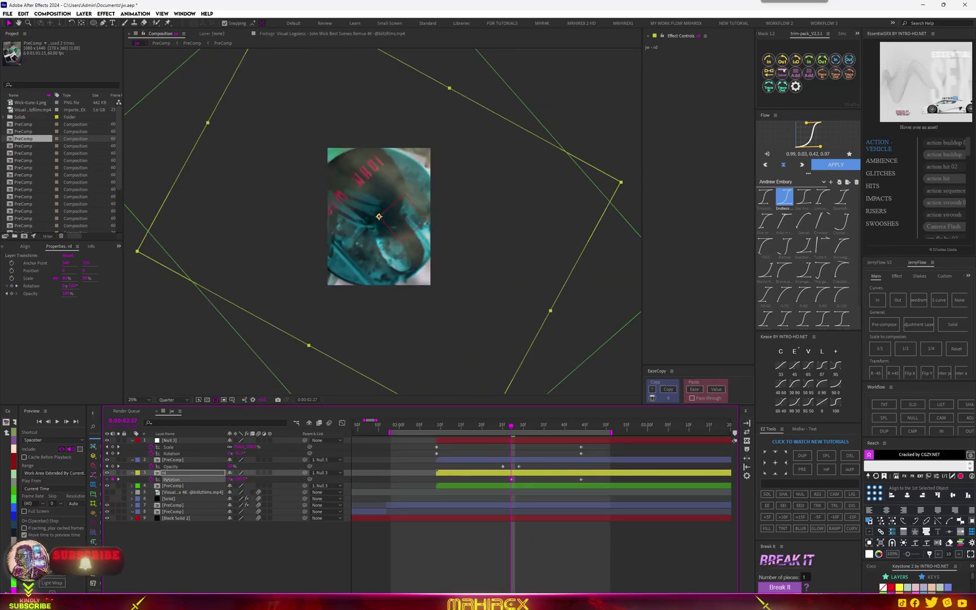
pyautogui.moveTo(510, 427); pyautogui.dragTo(579, 425)
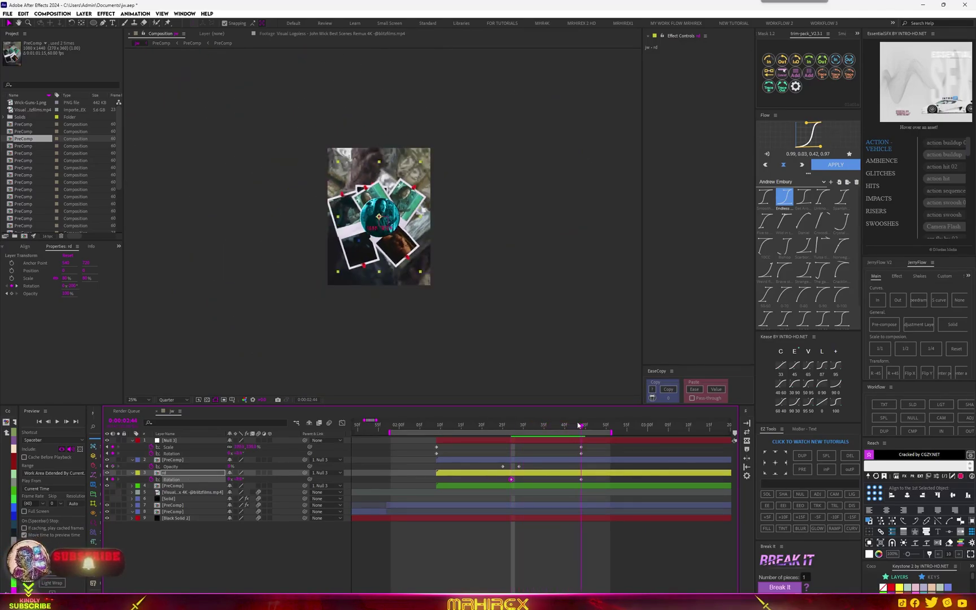
pyautogui.click(582, 480)
pyautogui.moveTo(582, 480); pyautogui.dragTo(601, 480)
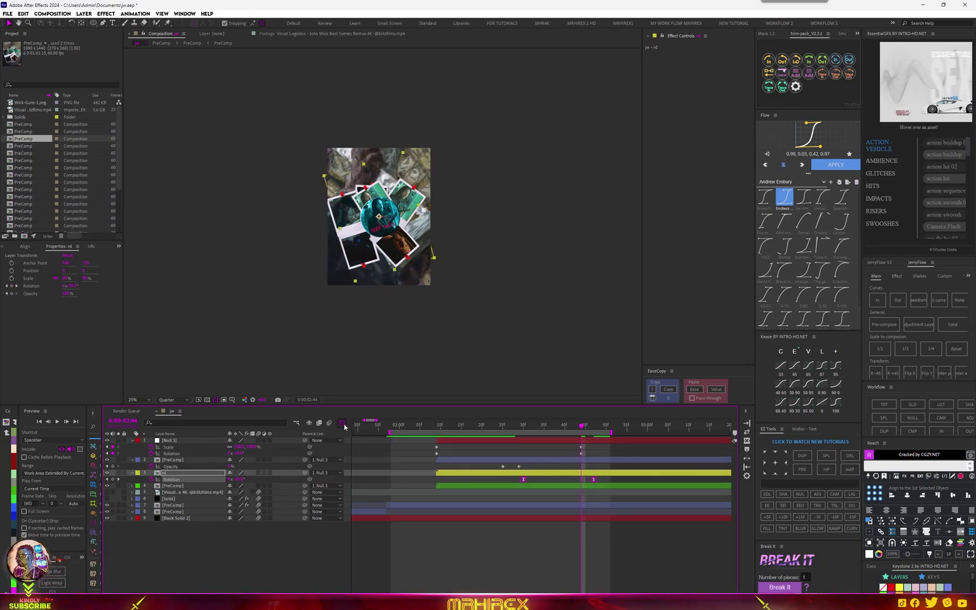
# Step: In the Graph Editor, sharpen the ease on the rd badge's rotation speed curve
pyautogui.hotkey('shift', 'F3')
pyautogui.moveTo(583, 580); pyautogui.dragTo(558, 580)
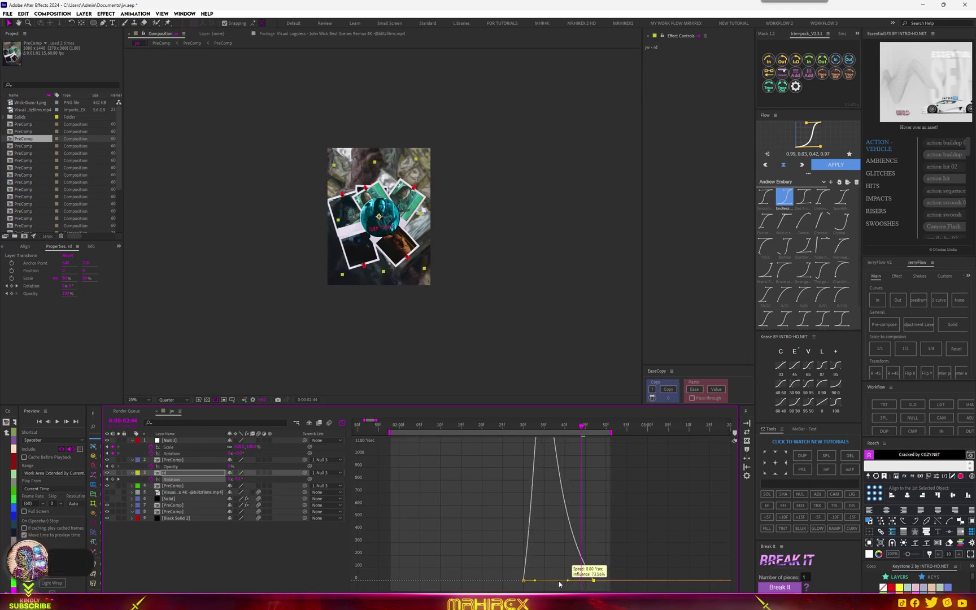
pyautogui.click(342, 424)
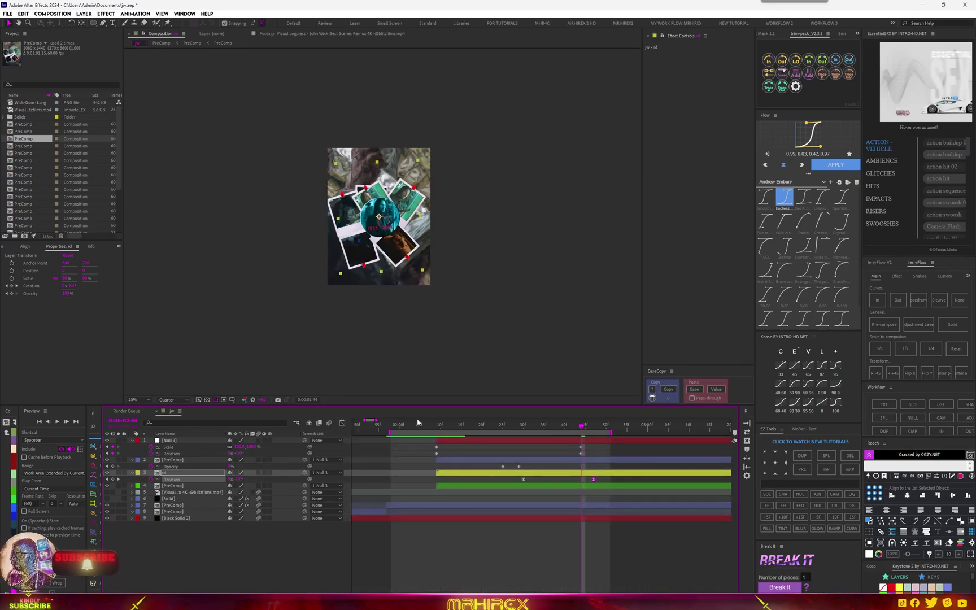
pyautogui.click(420, 458)
# Step: Drag Null 3's first keyframe influence handles for a sharp-start Scale and Rotation speed curve
pyautogui.click(602, 440)
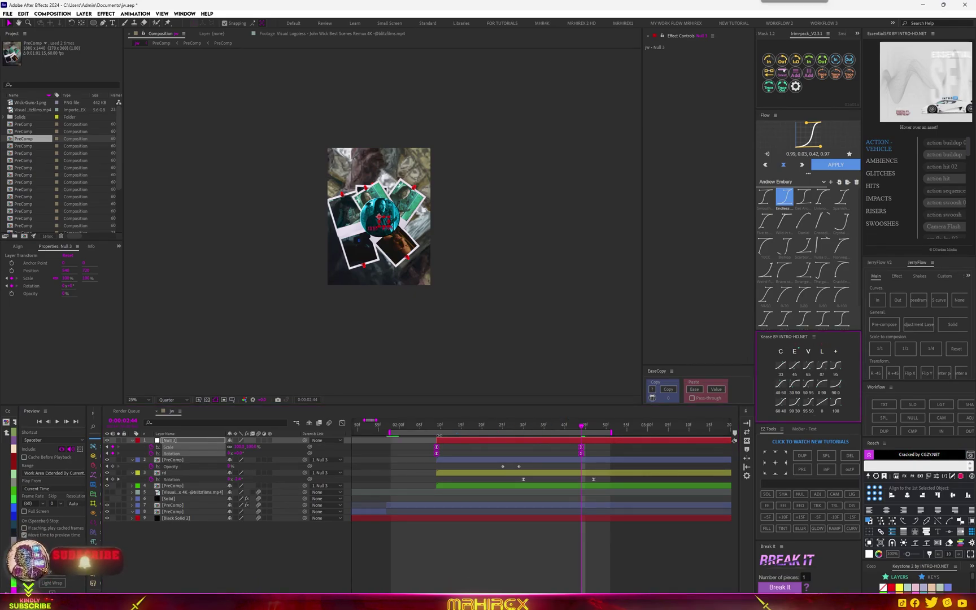
pyautogui.moveTo(435, 428); pyautogui.dragTo(439, 430)
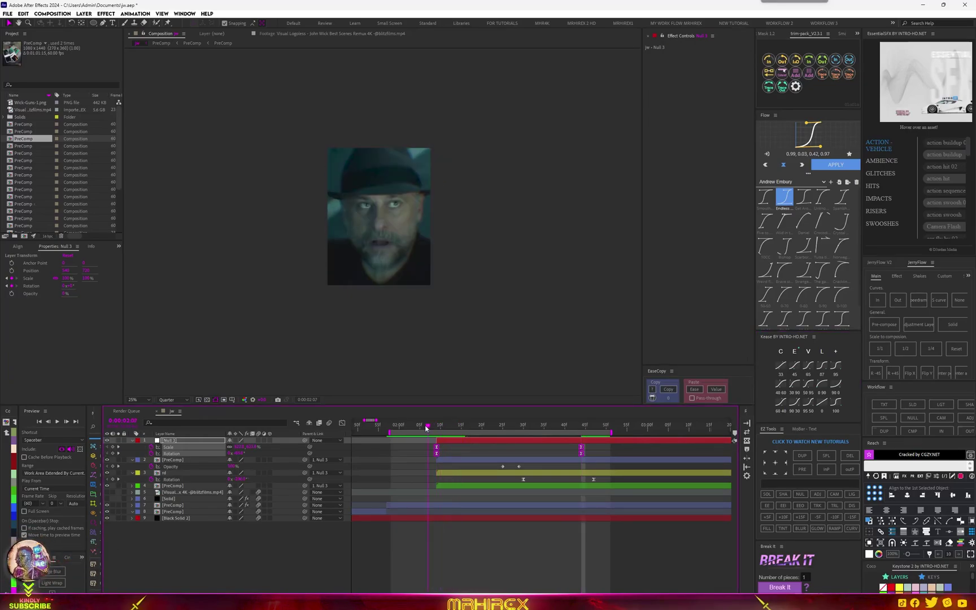
pyautogui.click(341, 424)
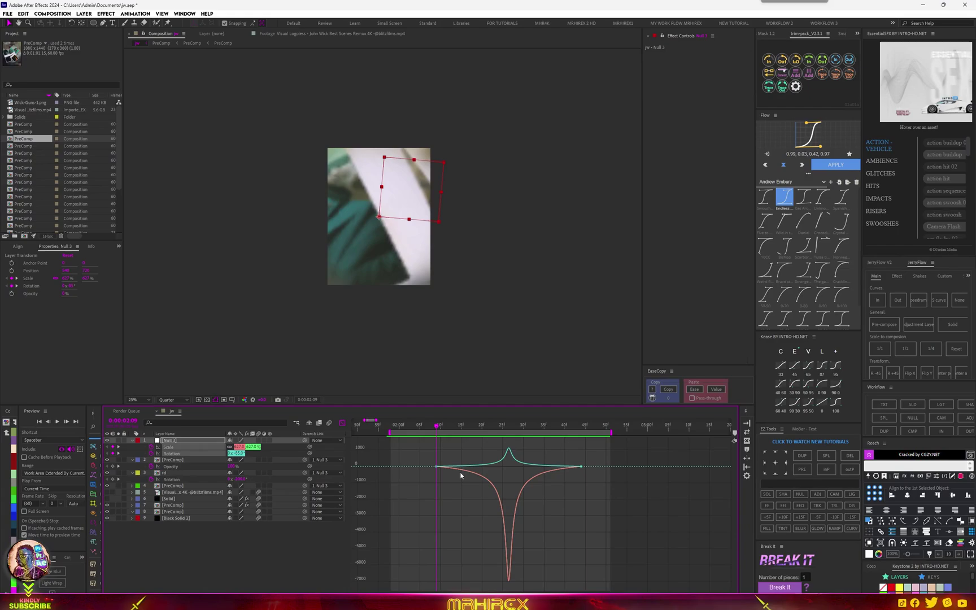
pyautogui.moveTo(465, 453); pyautogui.dragTo(410, 491)
pyautogui.moveTo(499, 467); pyautogui.dragTo(434, 462)
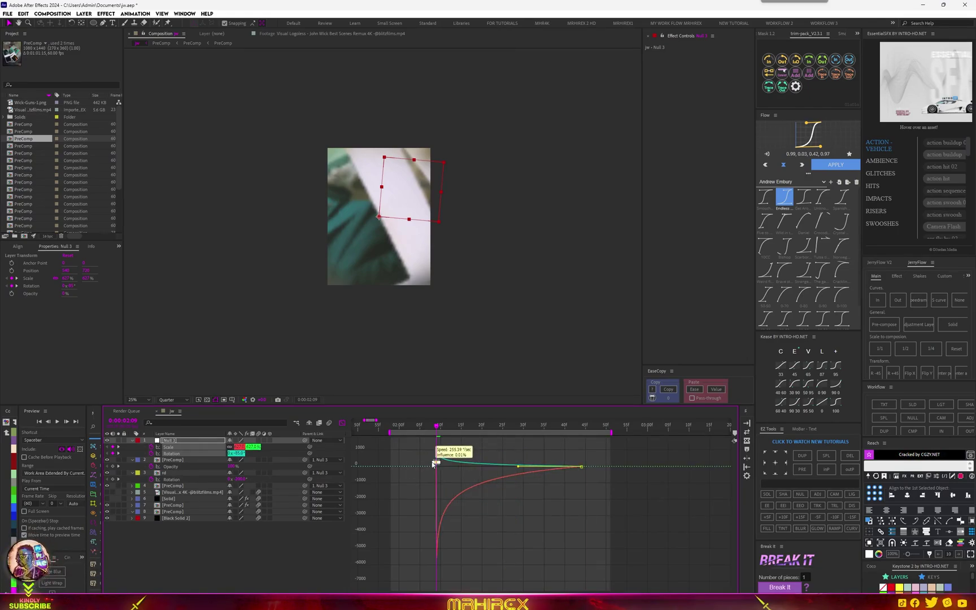
pyautogui.moveTo(434, 463)
pyautogui.mouseDown()
pyautogui.moveTo(566, 419)
pyautogui.moveTo(428, 426)
pyautogui.moveTo(439, 427)
pyautogui.mouseUp()
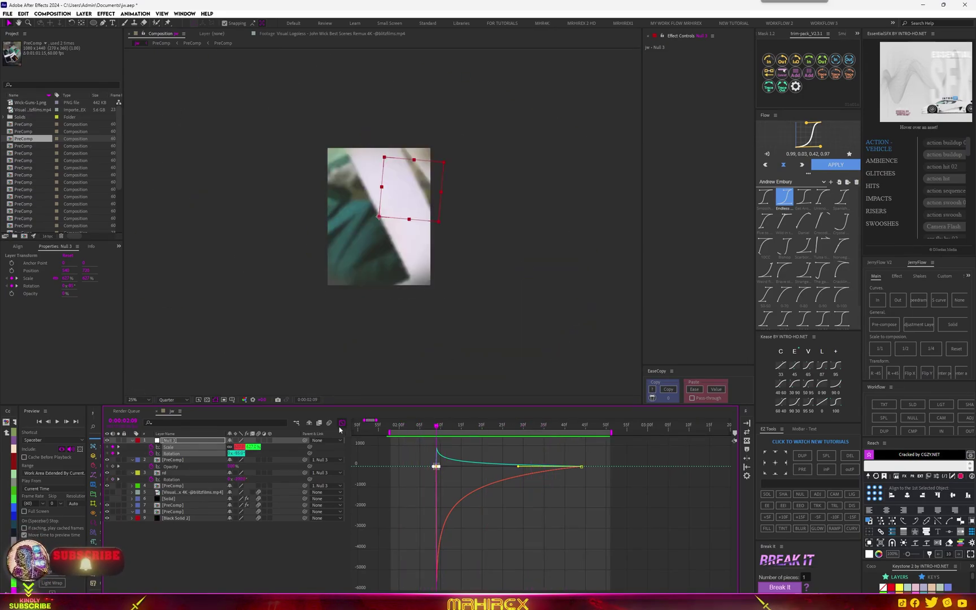
# Step: Fade in the layer 4 precomp from a 0% Opacity keyframe, moved slightly later
pyautogui.click(447, 473)
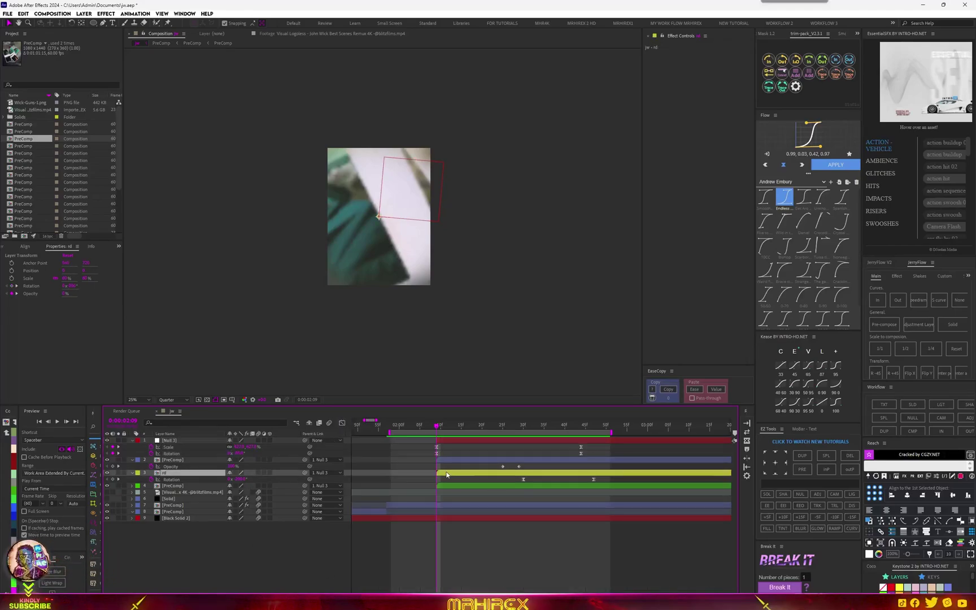
pyautogui.click(448, 460)
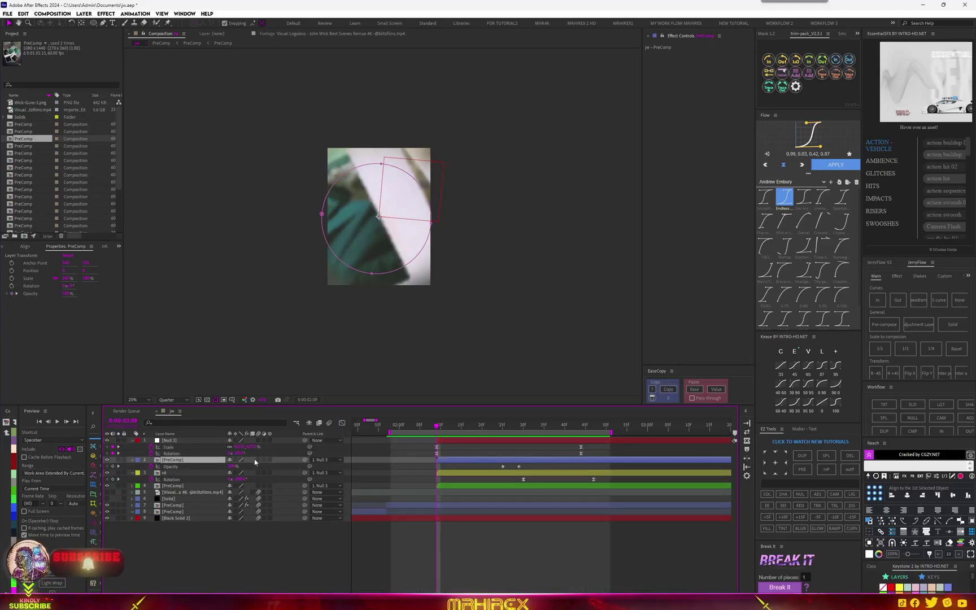
pyautogui.click(182, 486)
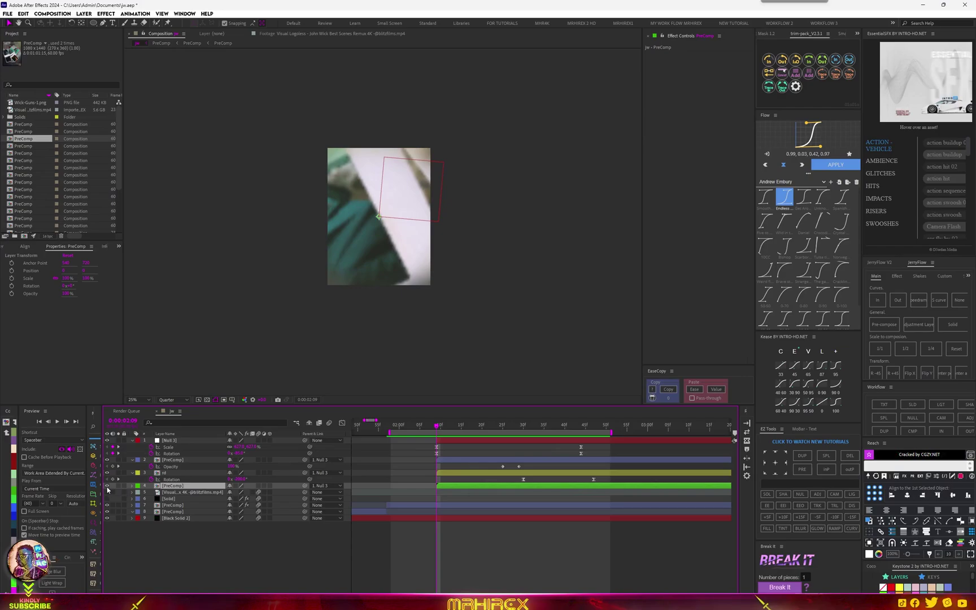
pyautogui.hotkey('alt', 'shift', 't')
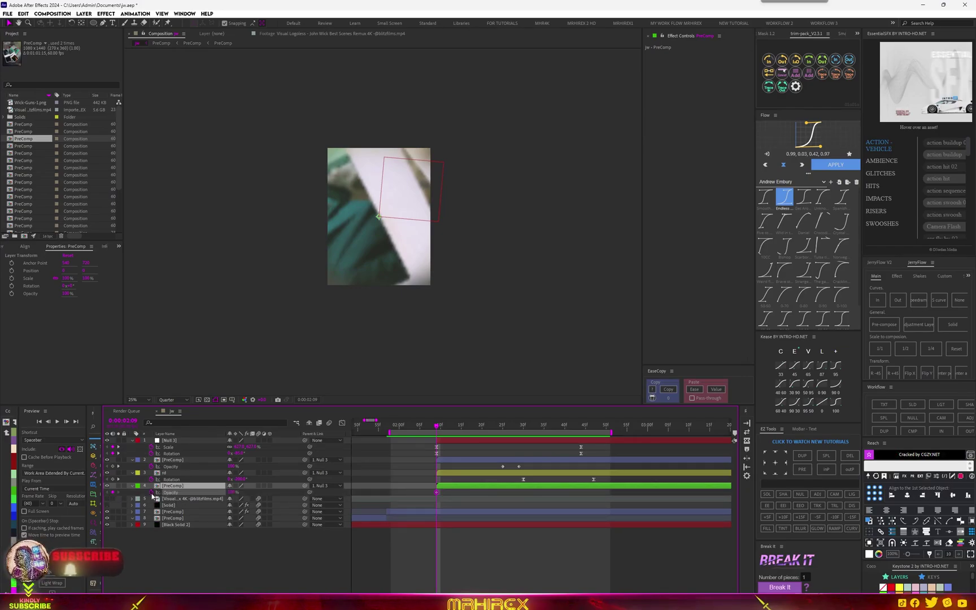
pyautogui.press('Return')
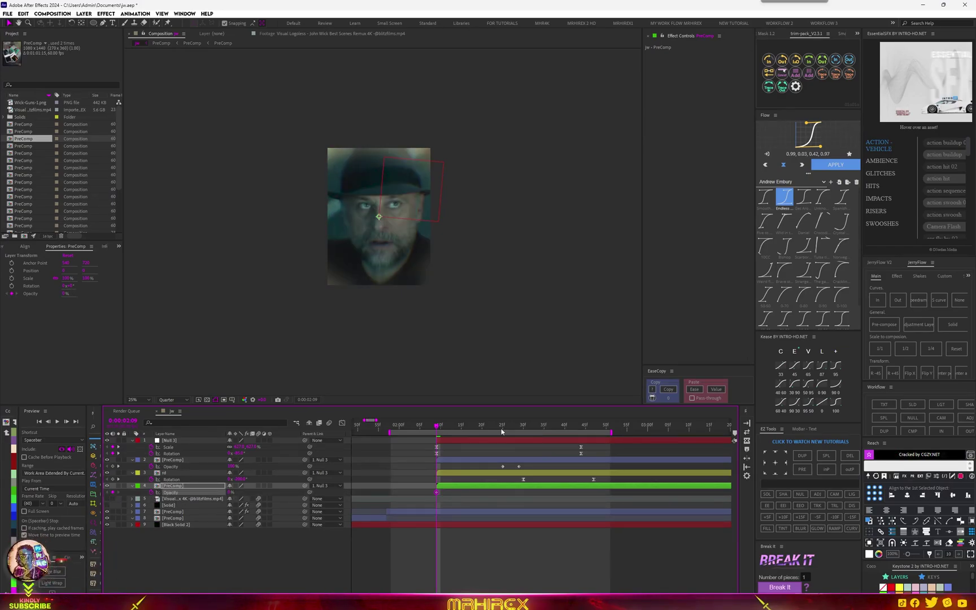
pyautogui.click(501, 432)
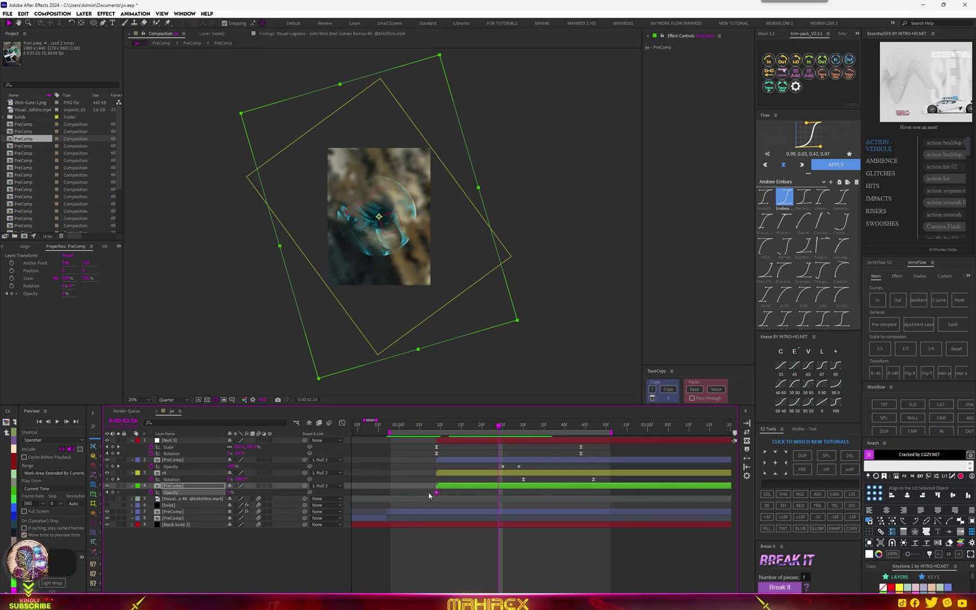
pyautogui.moveTo(436, 492); pyautogui.dragTo(458, 494)
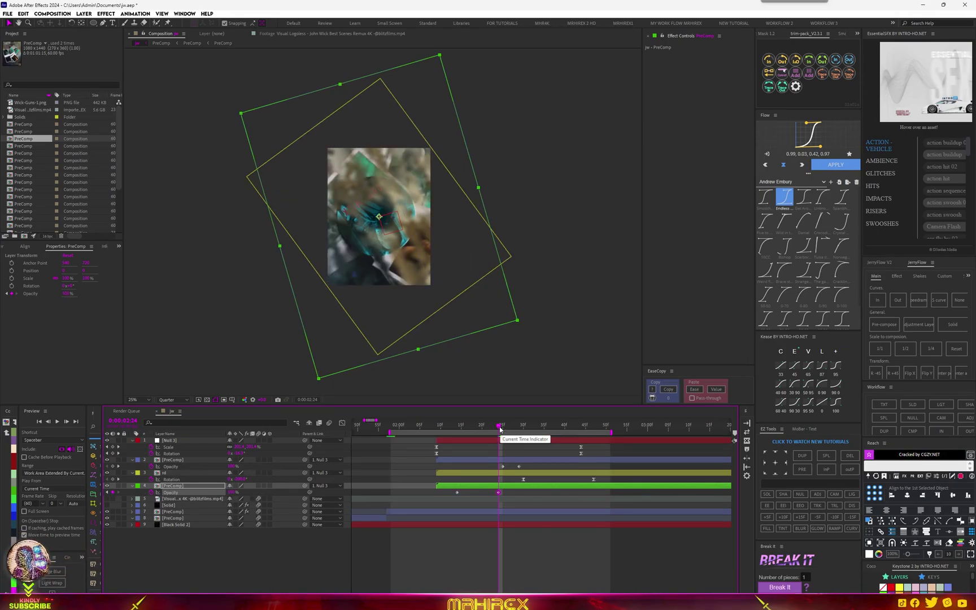
pyautogui.moveTo(501, 433)
pyautogui.mouseDown()
pyautogui.moveTo(463, 440)
pyautogui.moveTo(567, 439)
pyautogui.mouseUp()
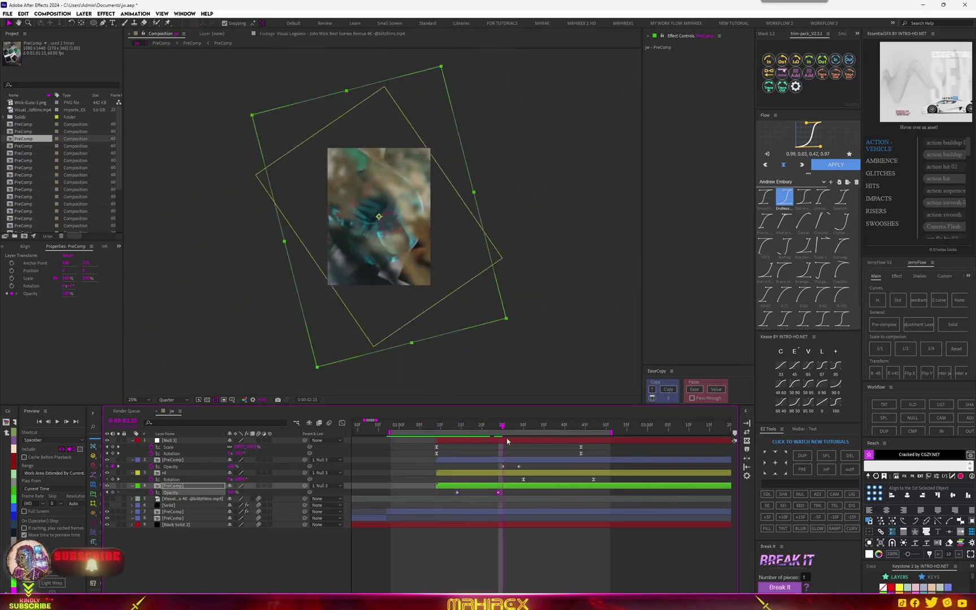
pyautogui.press('space')
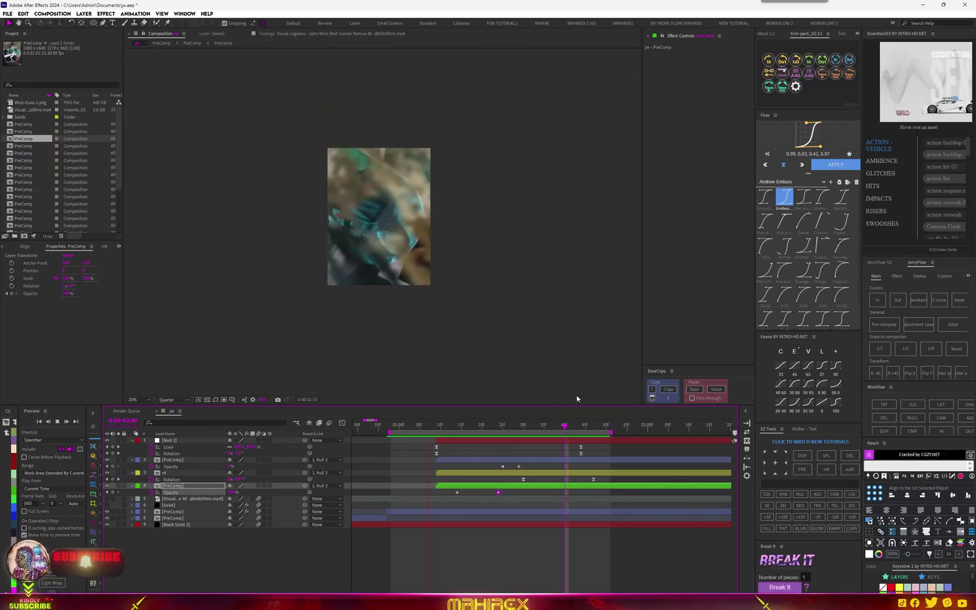
pyautogui.click(441, 429)
# Step: Move Null 3's ending keyframes near 4 seconds and rd's second rotation keyframe later
pyautogui.scroll(-3, 498, 443)
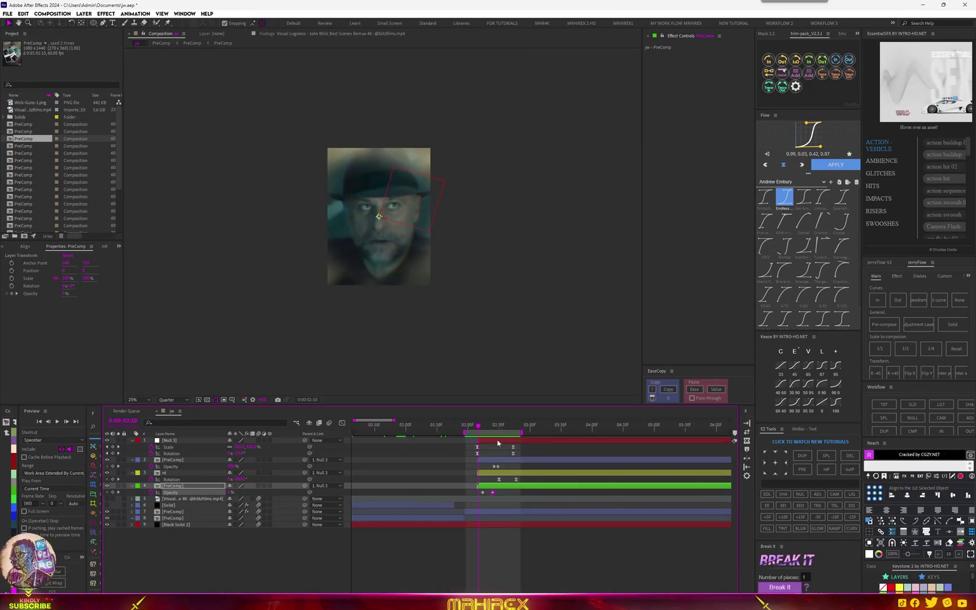
pyautogui.moveTo(522, 432)
pyautogui.mouseDown()
pyautogui.moveTo(674, 432)
pyautogui.moveTo(520, 457)
pyautogui.moveTo(618, 450)
pyautogui.mouseUp()
pyautogui.press('space')
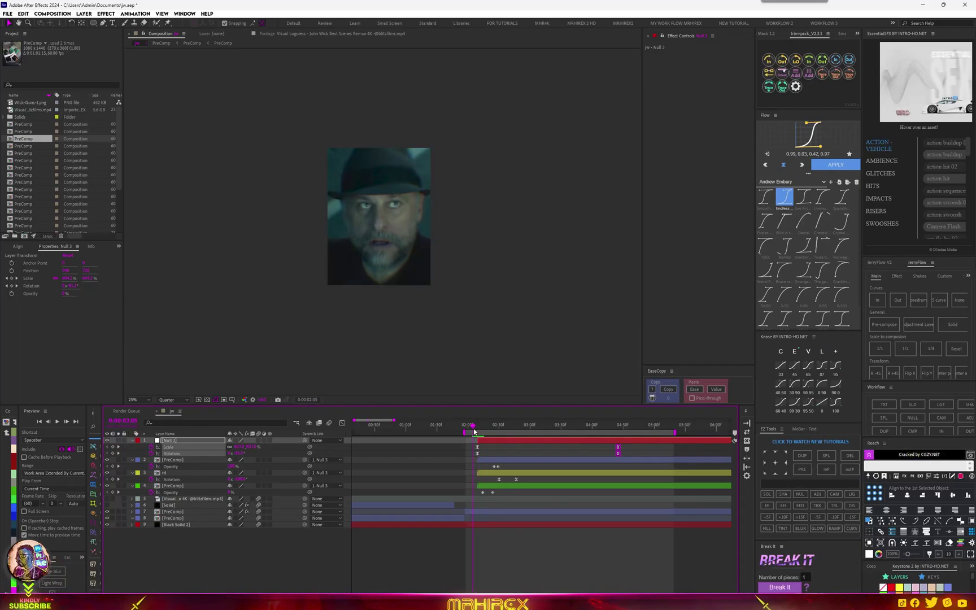
pyautogui.click(590, 428)
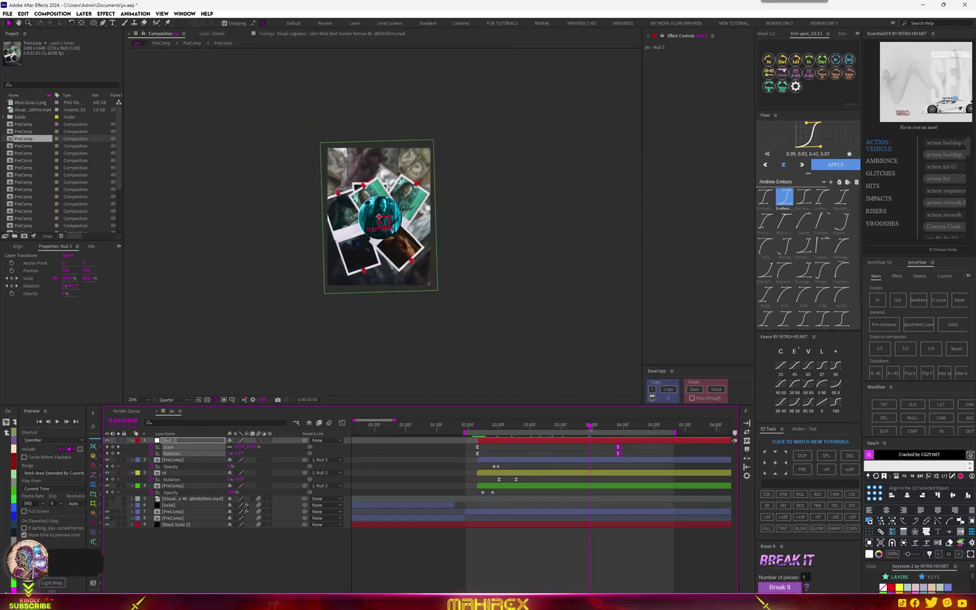
pyautogui.click(517, 479)
pyautogui.moveTo(518, 479); pyautogui.dragTo(545, 479)
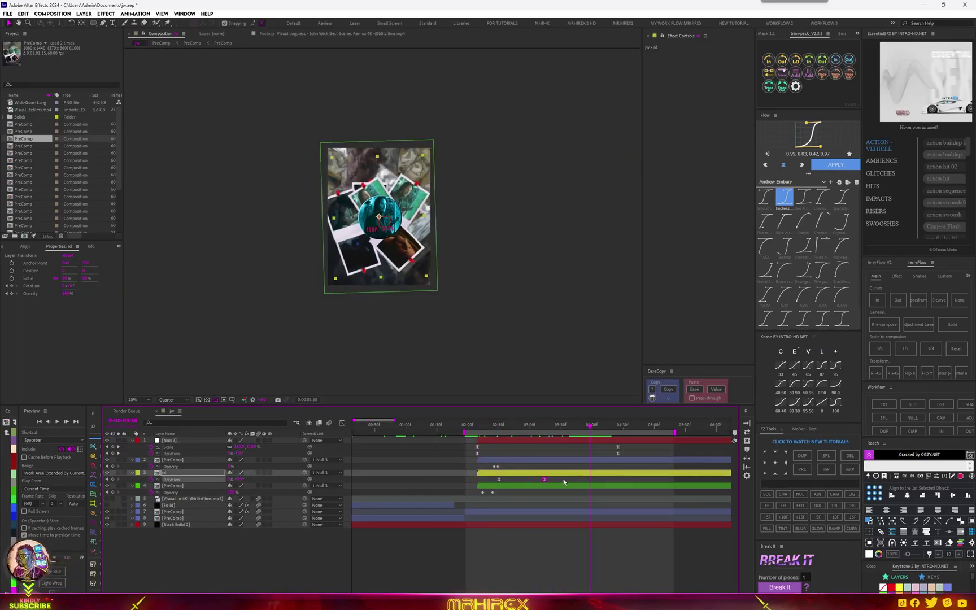
pyautogui.click(514, 485)
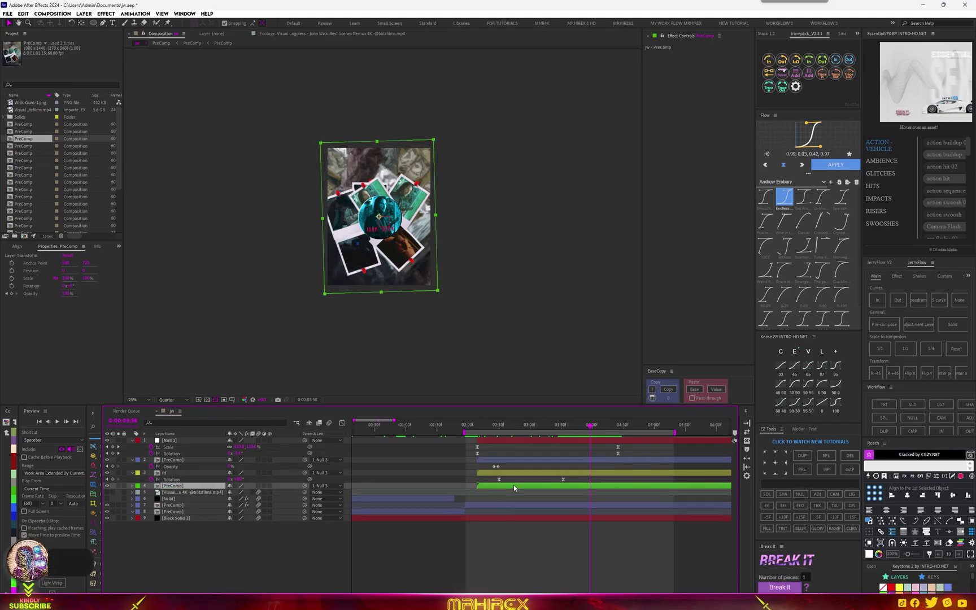
# Step: Nudge layer 2's opacity keyframe slightly later around 0:00:02:28
pyautogui.click(480, 427)
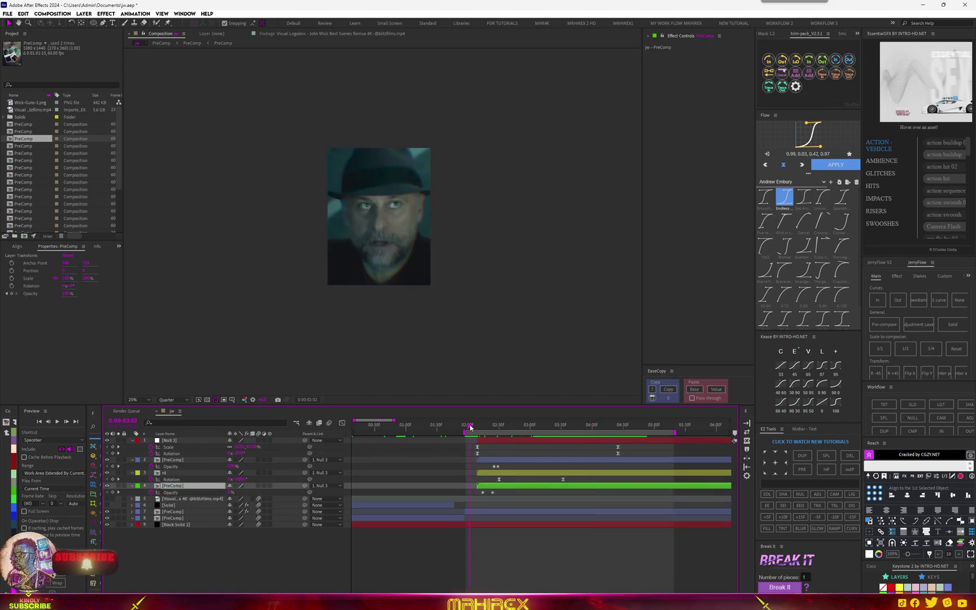
pyautogui.moveTo(482, 428); pyautogui.dragTo(497, 428)
pyautogui.click(506, 468)
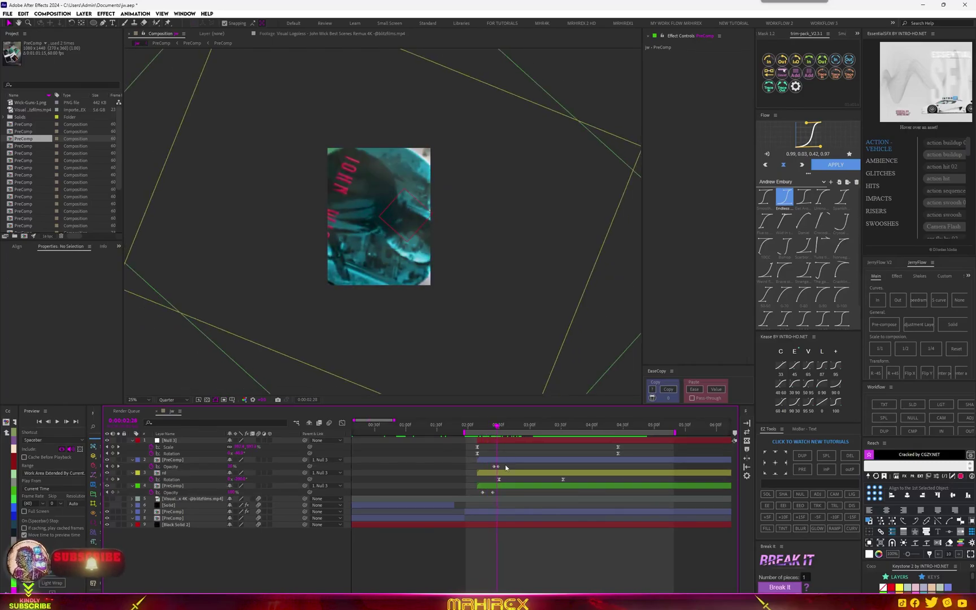
pyautogui.moveTo(497, 467); pyautogui.dragTo(501, 467)
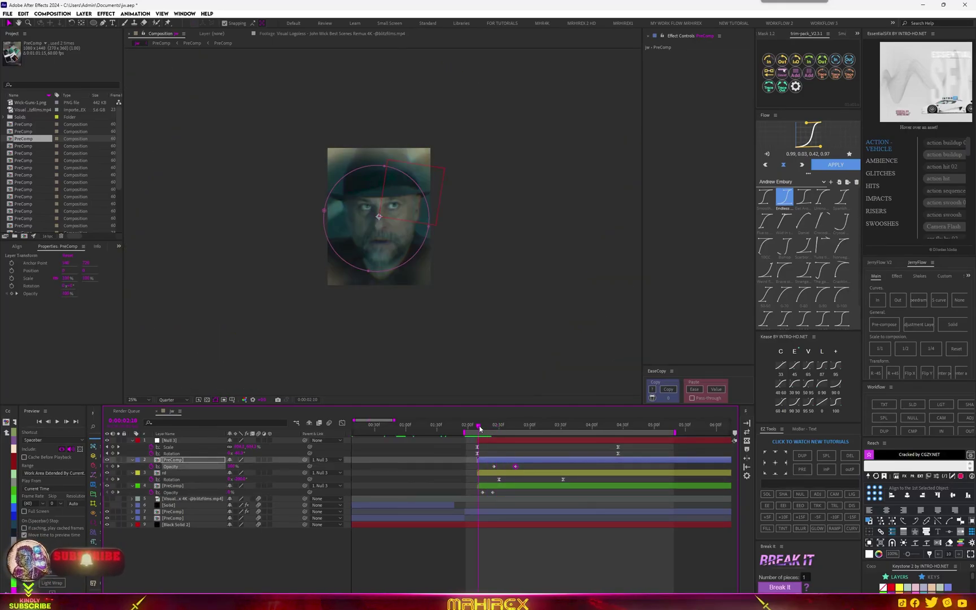
# Step: Drag the rd Rotation keyframe to near 3 seconds and preview the spin
pyautogui.moveTo(480, 429); pyautogui.dragTo(549, 427)
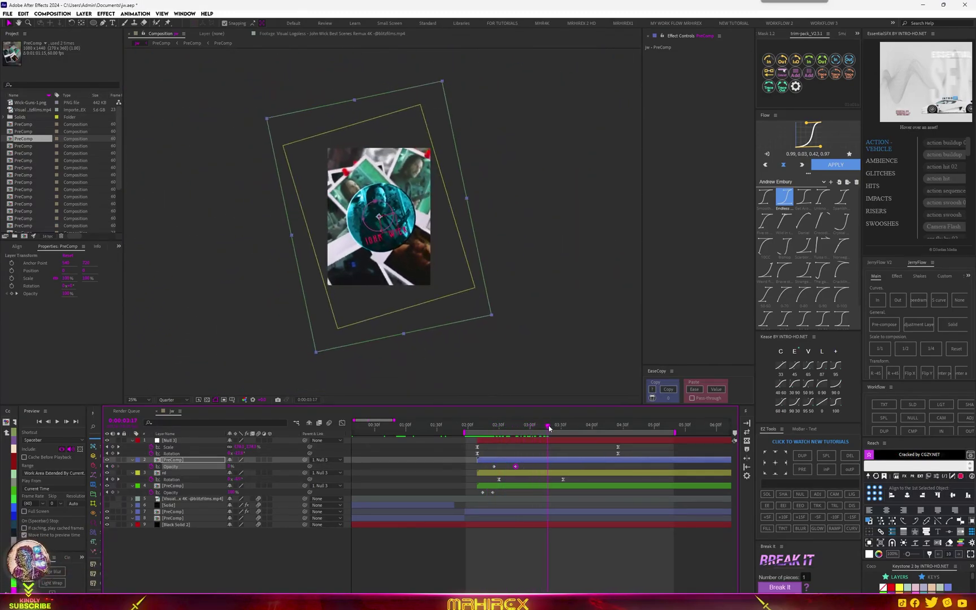
pyautogui.click(566, 469)
pyautogui.click(566, 473)
pyautogui.moveTo(564, 480)
pyautogui.mouseDown()
pyautogui.moveTo(546, 479)
pyautogui.moveTo(578, 480)
pyautogui.mouseUp()
pyautogui.press('space')
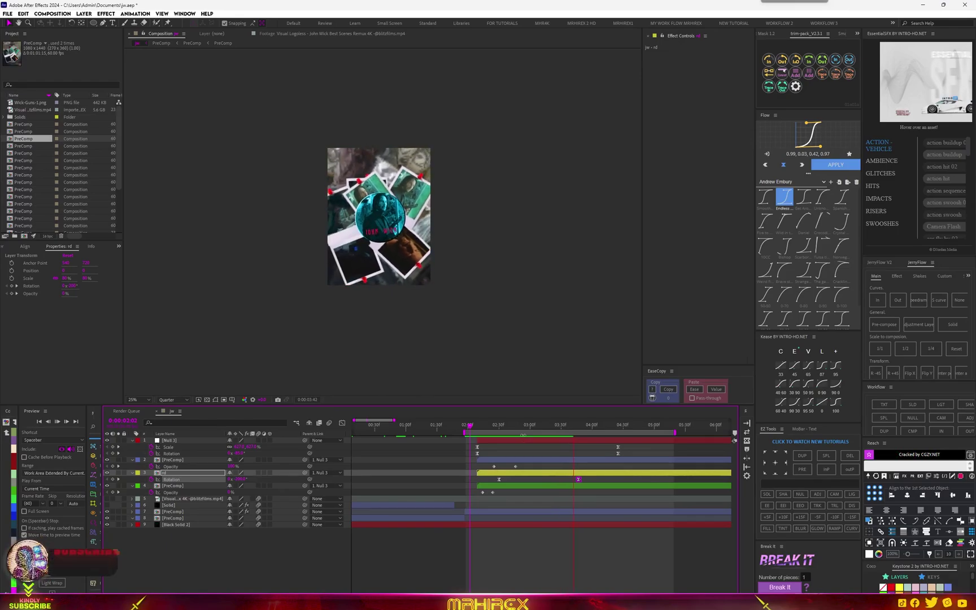
pyautogui.click(473, 426)
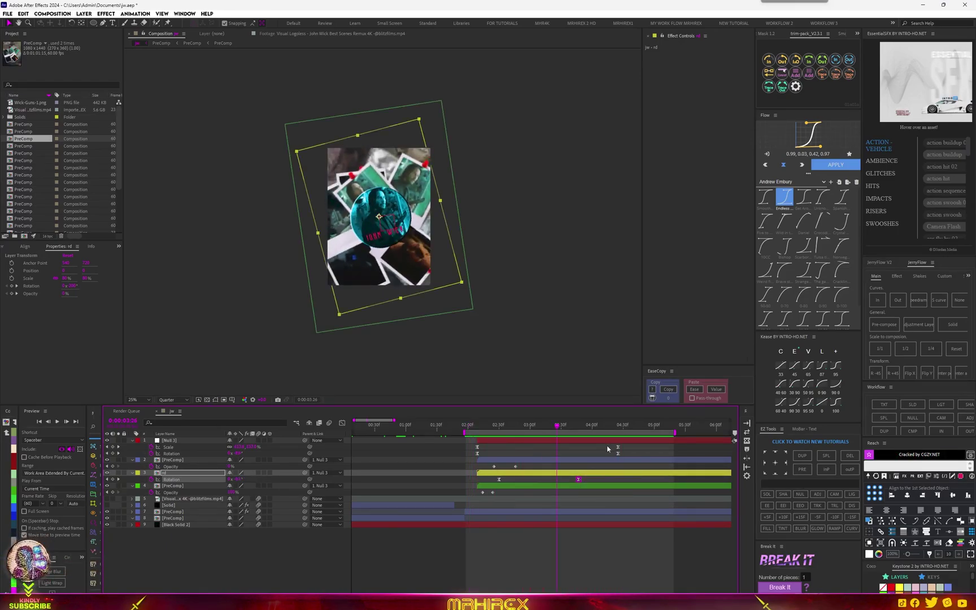
# Step: Shift the bottom PreComp layer's twirl and transform keyframes slightly earlier and preview them
pyautogui.click(487, 512)
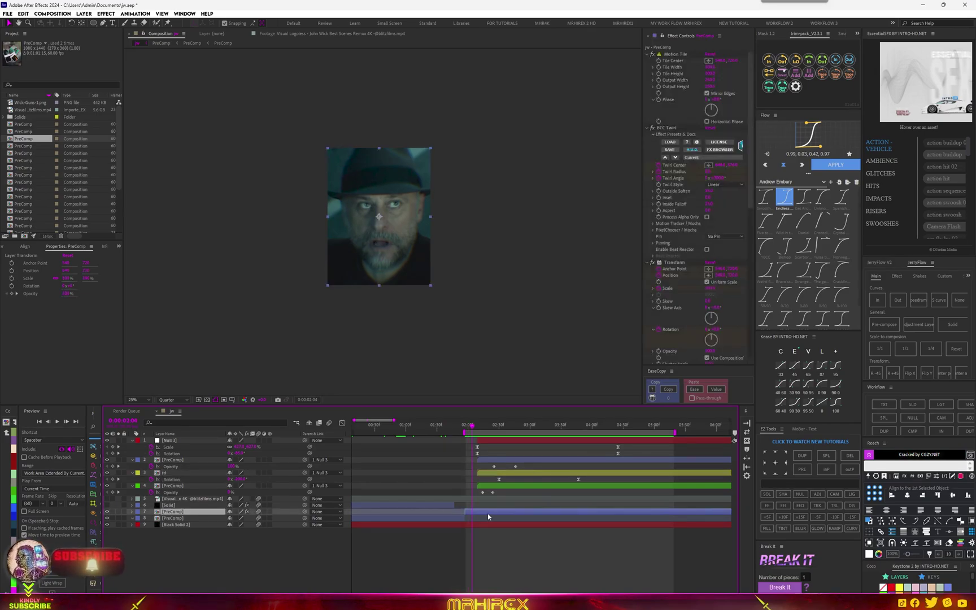
pyautogui.press('u')
pyautogui.moveTo(526, 522); pyautogui.dragTo(464, 594)
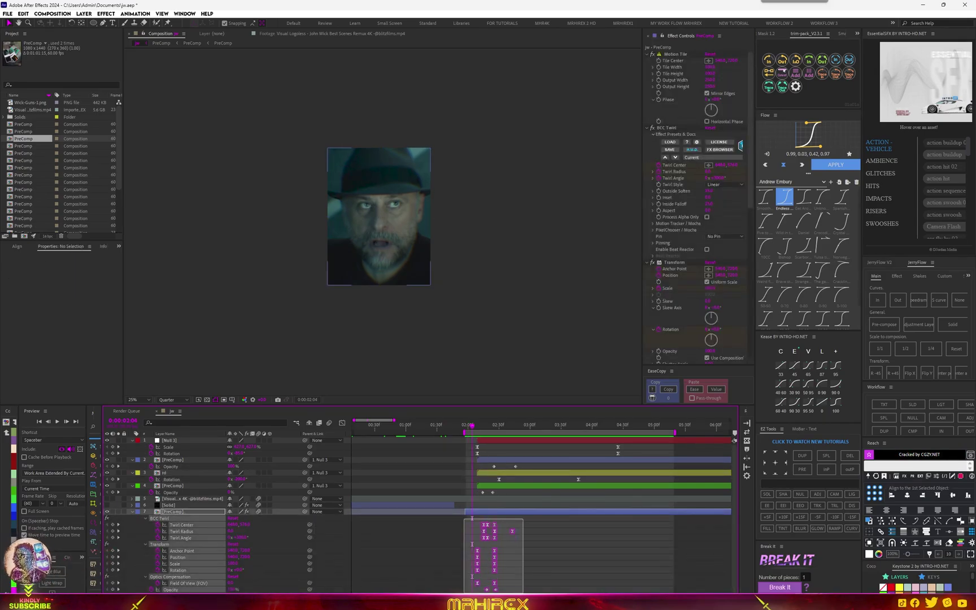
pyautogui.moveTo(478, 552); pyautogui.dragTo(466, 552)
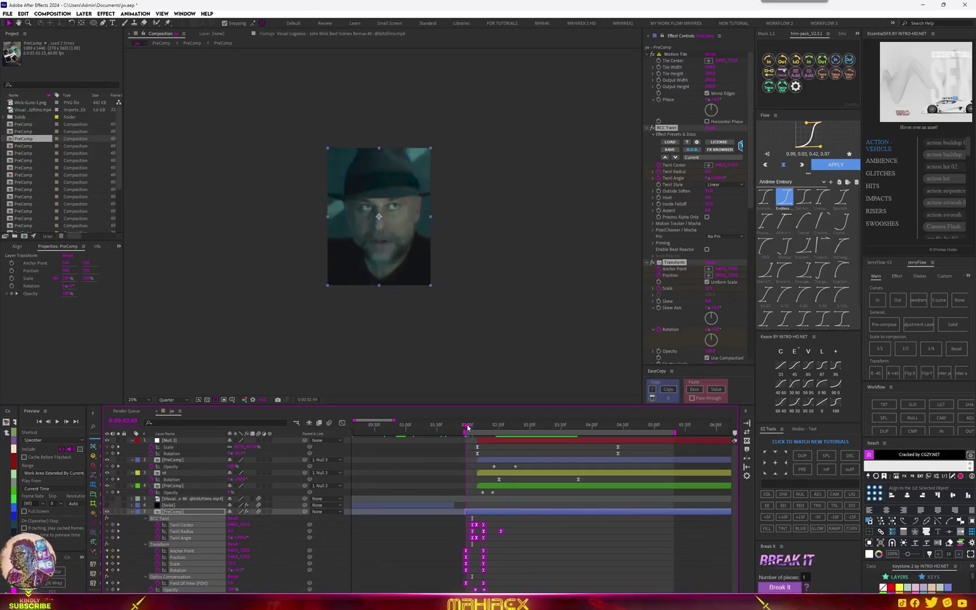
pyautogui.press('space')
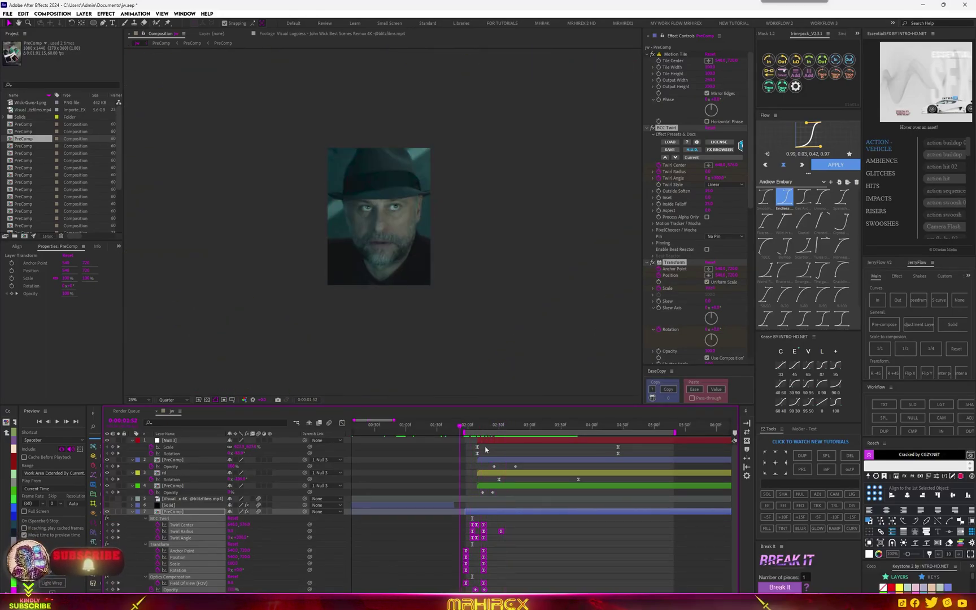
pyautogui.press('space')
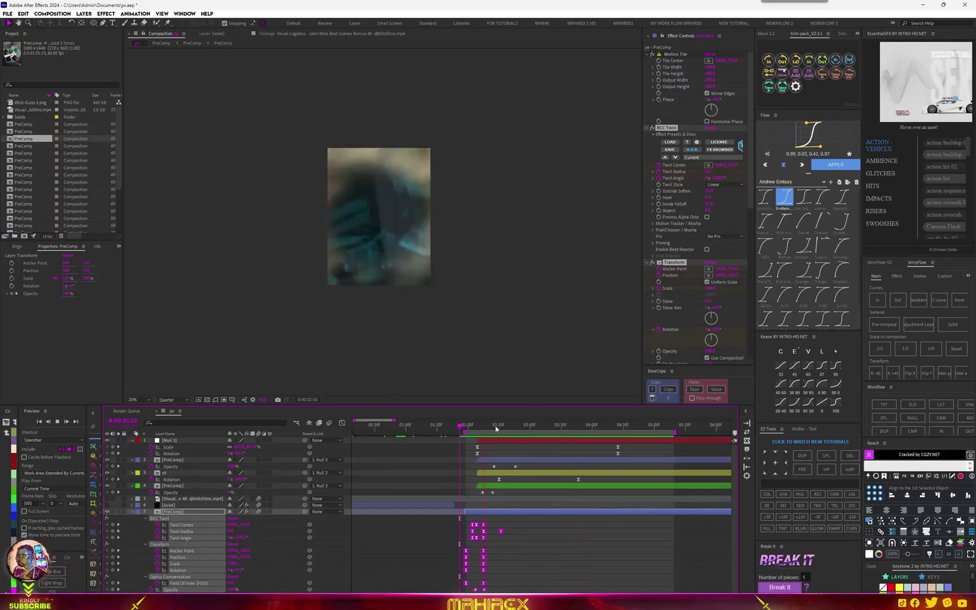
# Step: Time-squeeze the keyframes near 0:00:02:18 for a faster twirl and preview the result
pyautogui.moveTo(496, 429); pyautogui.dragTo(465, 433)
pyautogui.keyDown('alt'); pyautogui.scroll(3, 473, 540); pyautogui.keyUp('alt')
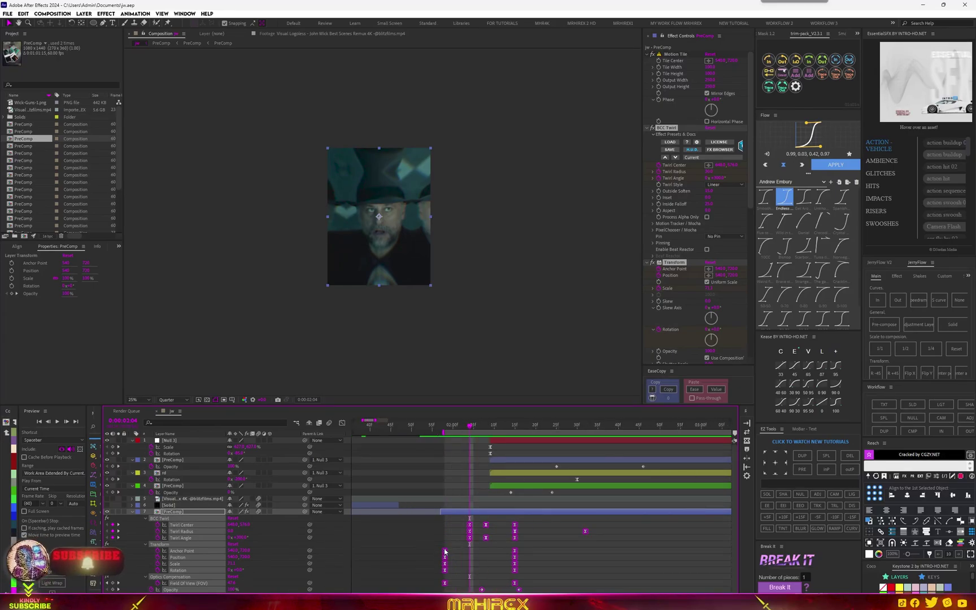
pyautogui.keyDown('alt'); pyautogui.moveTo(444, 553); pyautogui.dragTo(432, 553); pyautogui.keyUp('alt')
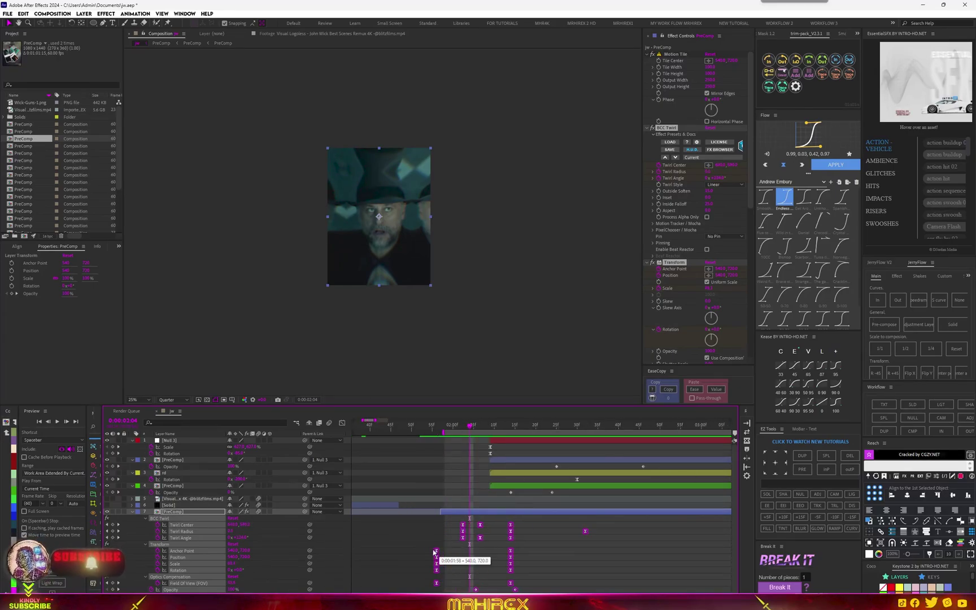
pyautogui.click(590, 534)
pyautogui.moveTo(422, 591); pyautogui.dragTo(594, 523)
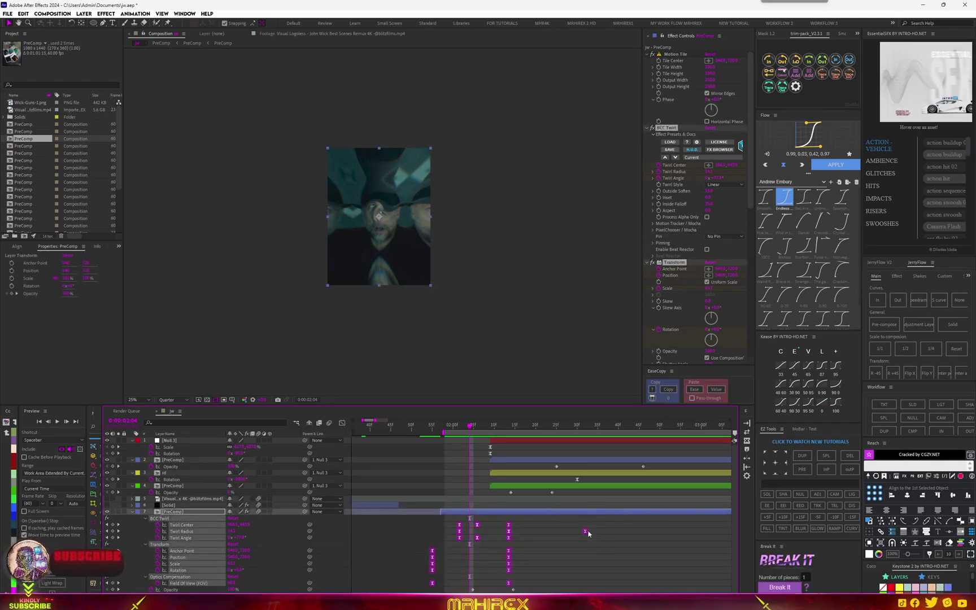
pyautogui.press('space')
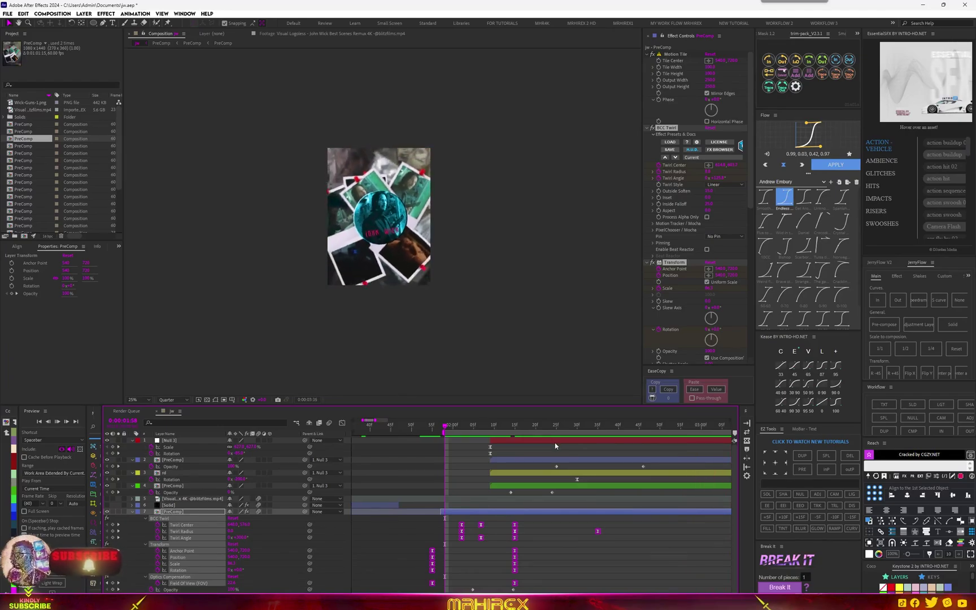
pyautogui.press(';')
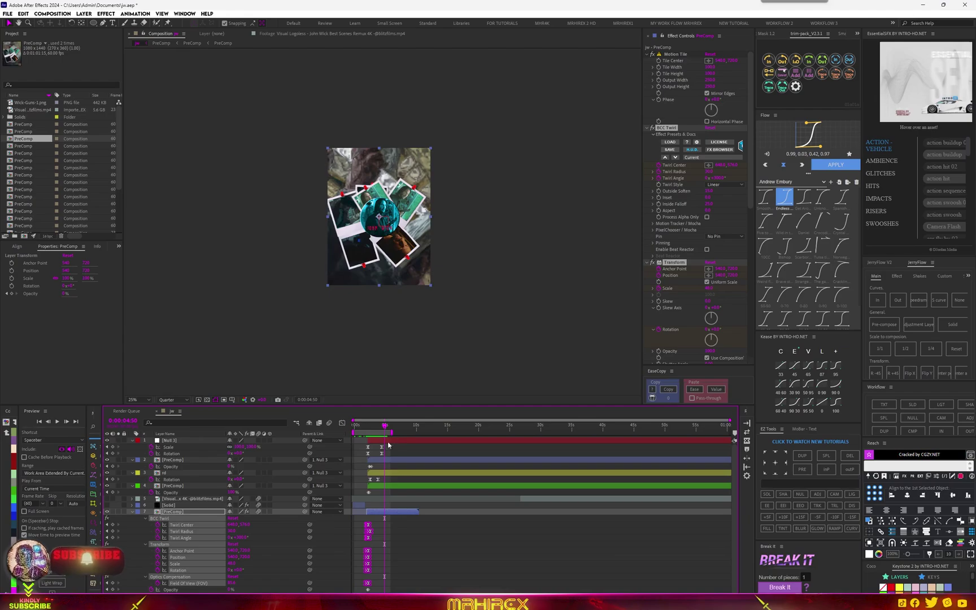
# Step: Fit the composition in the viewer at 50% and preview from the start
pyautogui.hotkey('ctrl', 'a')
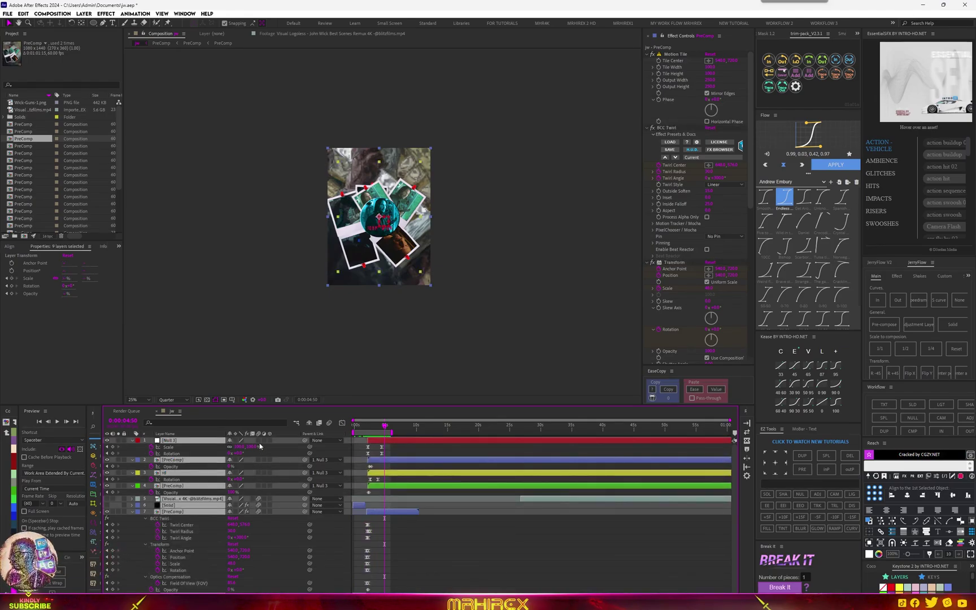
pyautogui.scroll(5, 387, 427)
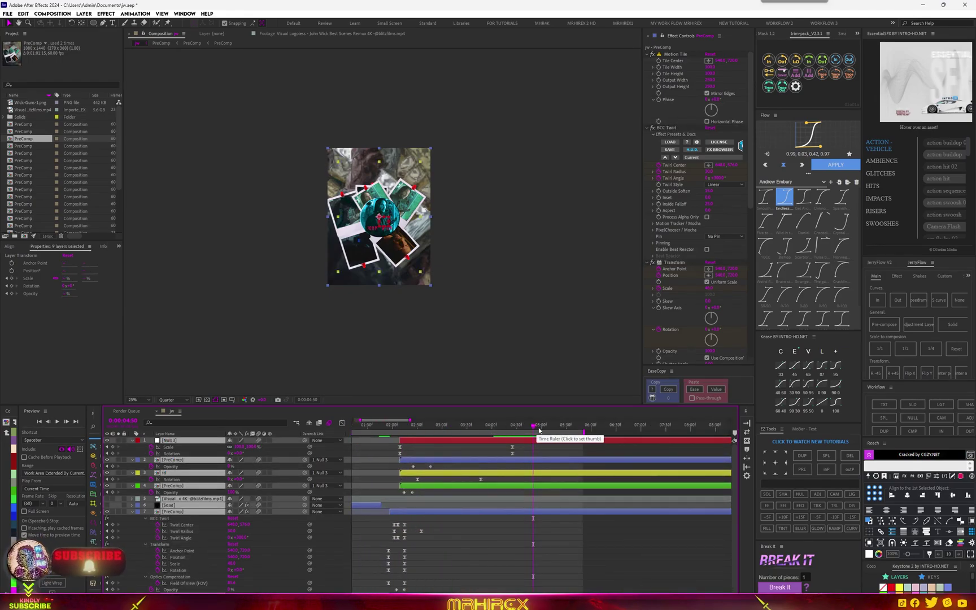
pyautogui.press('Home')
pyautogui.click(139, 400)
pyautogui.click(157, 416)
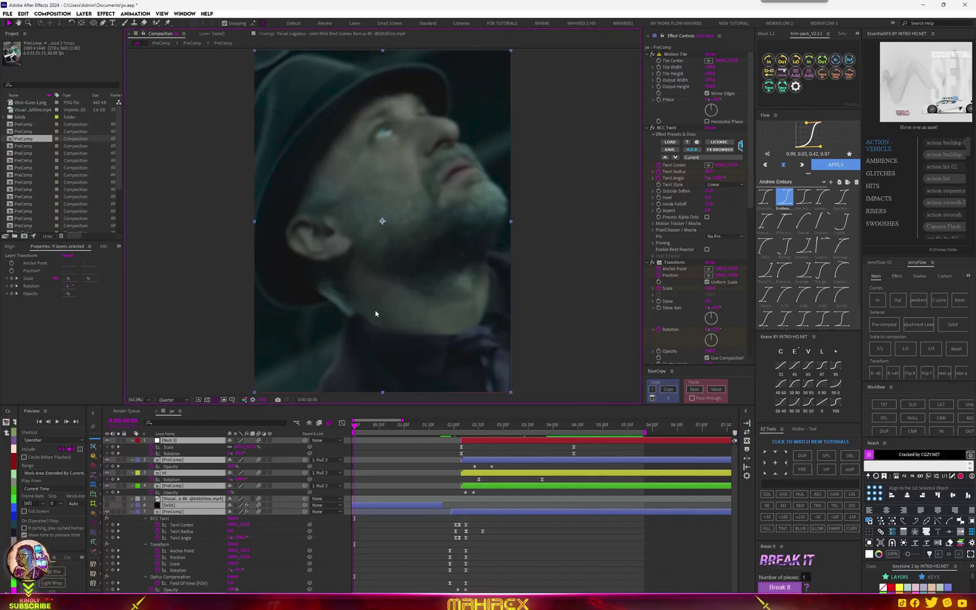
pyautogui.press(',')
pyautogui.press('space')
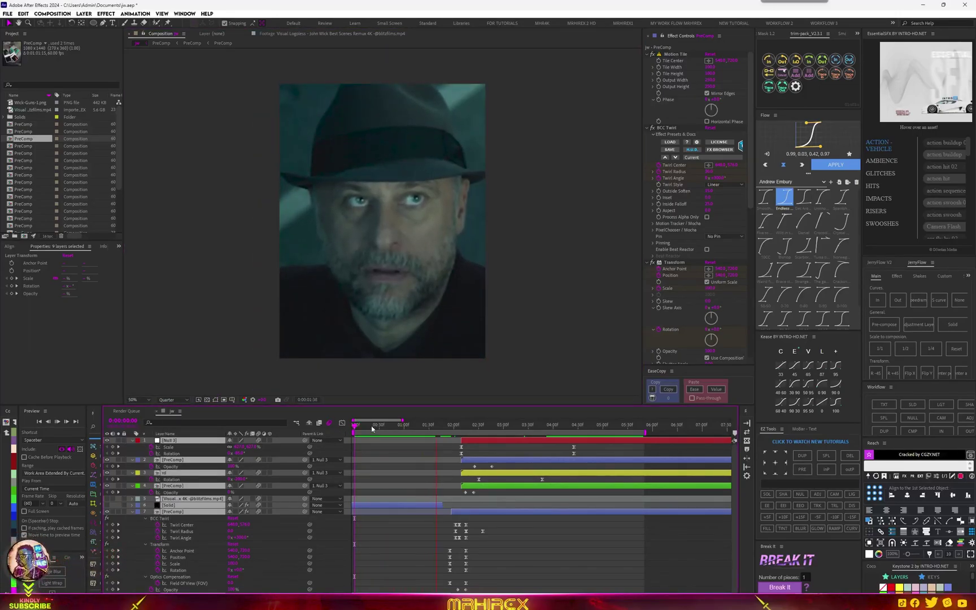
pyautogui.press('space')
# Step: Open the bottom PreComp layer's nested composition with its four layers
pyautogui.click(368, 548)
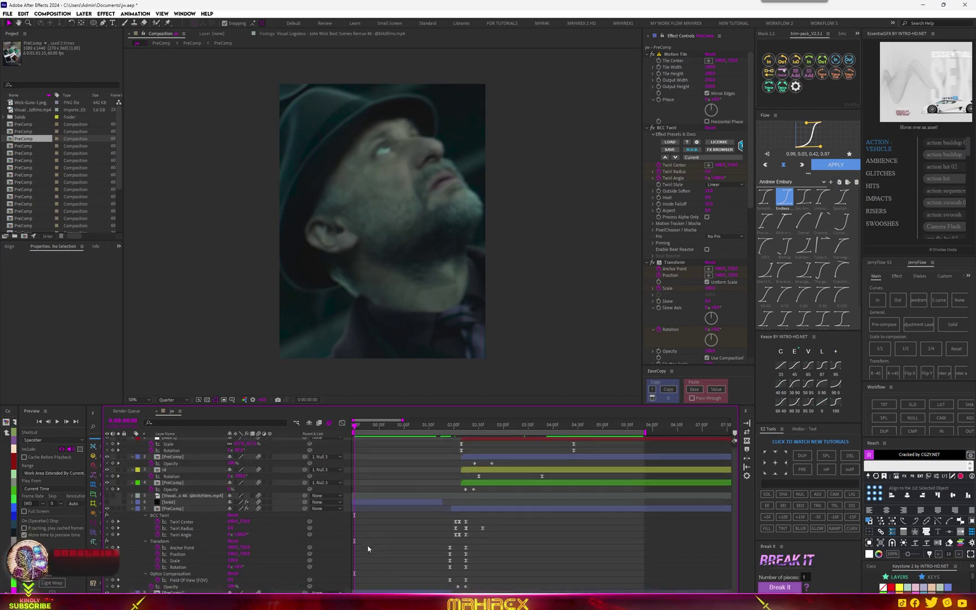
pyautogui.click(363, 591)
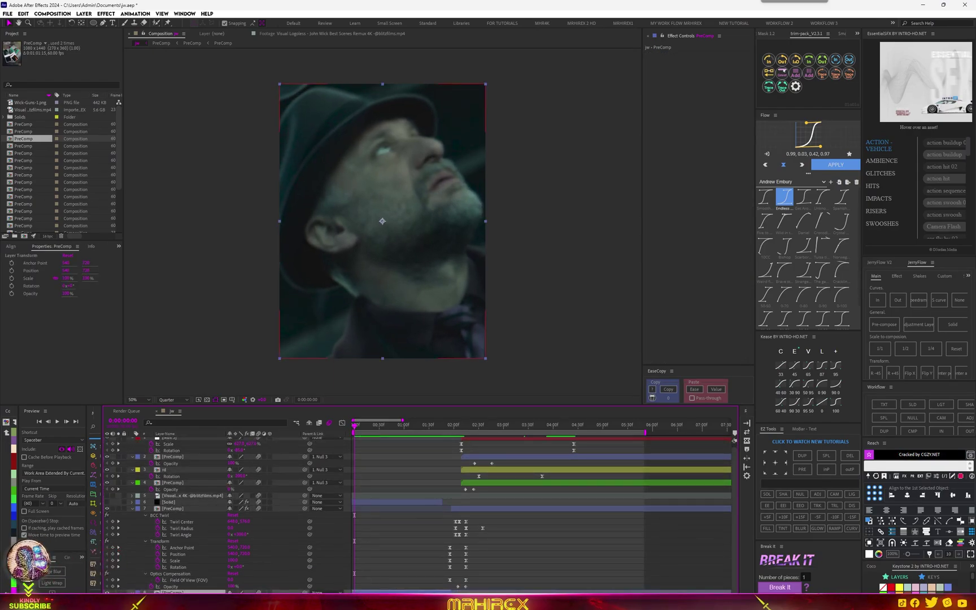
pyautogui.doubleClick(363, 592)
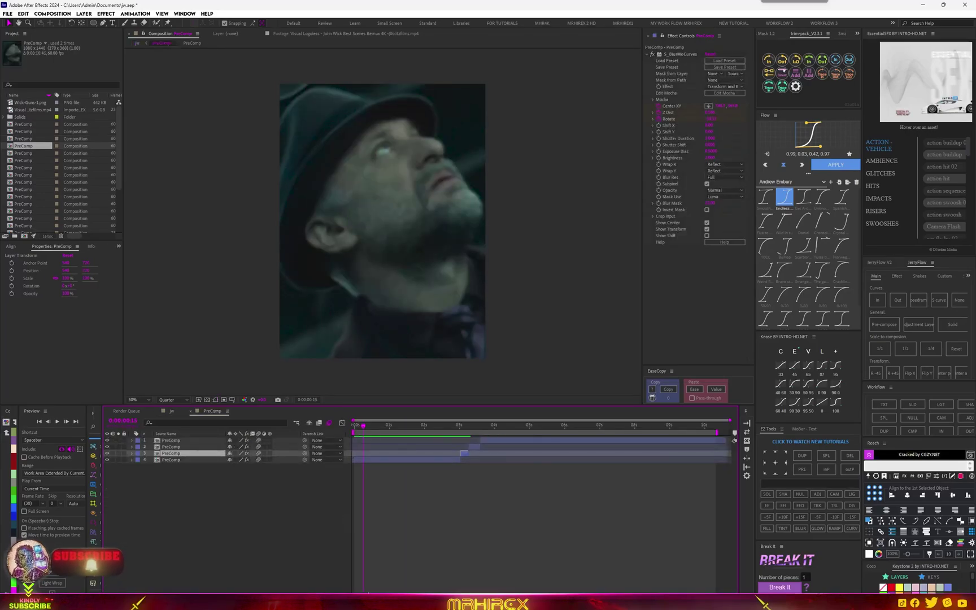
# Step: Back in jw, turn the Solid layer's visibility on and preview the transition to 0:00:01:54
pyautogui.click(191, 412)
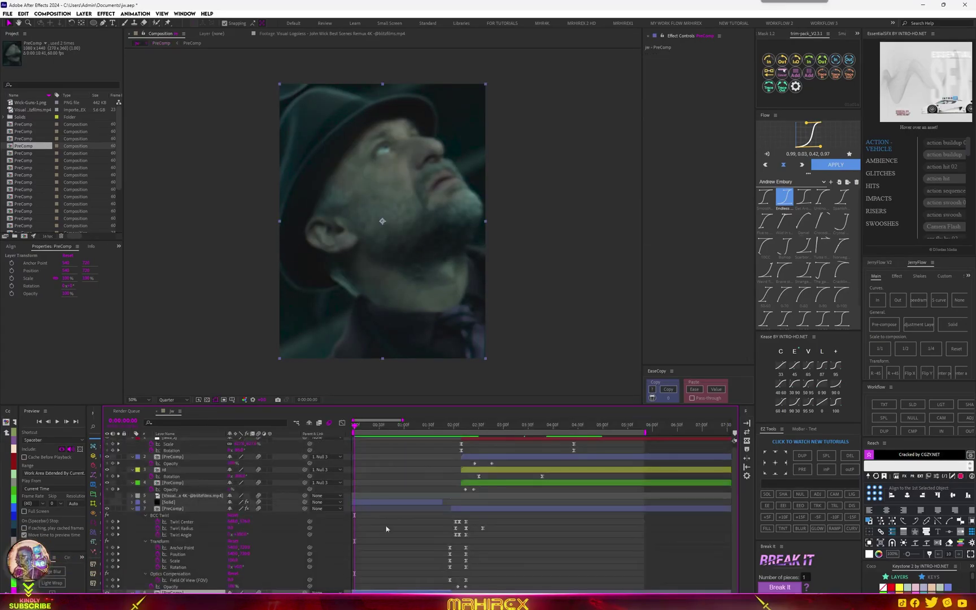
pyautogui.click(364, 504)
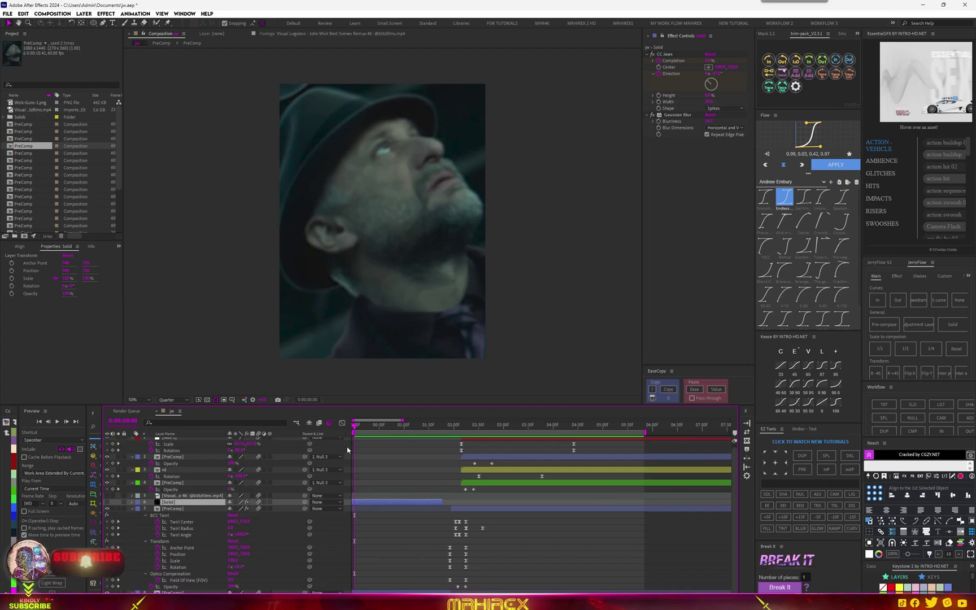
pyautogui.click(107, 503)
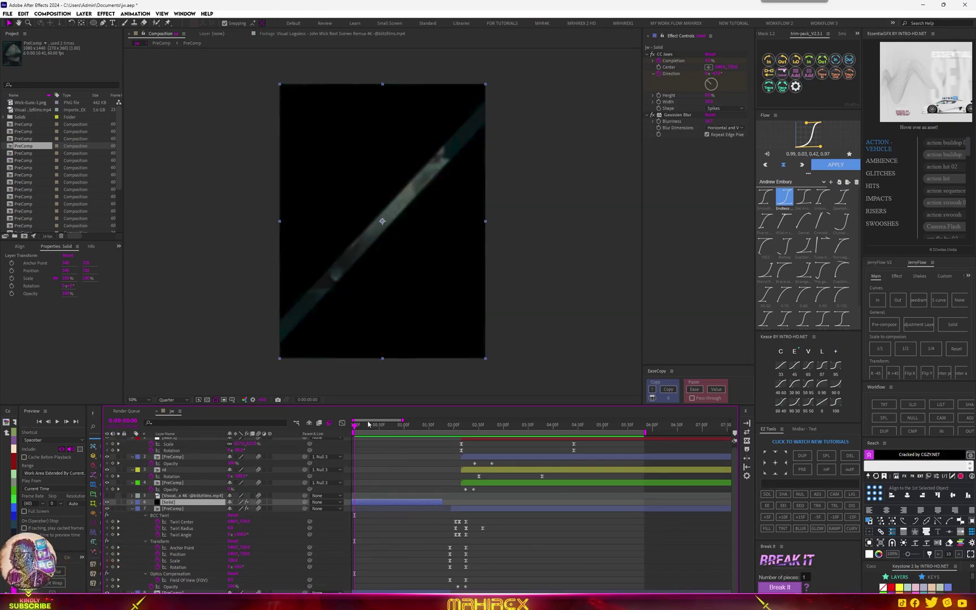
pyautogui.press('space')
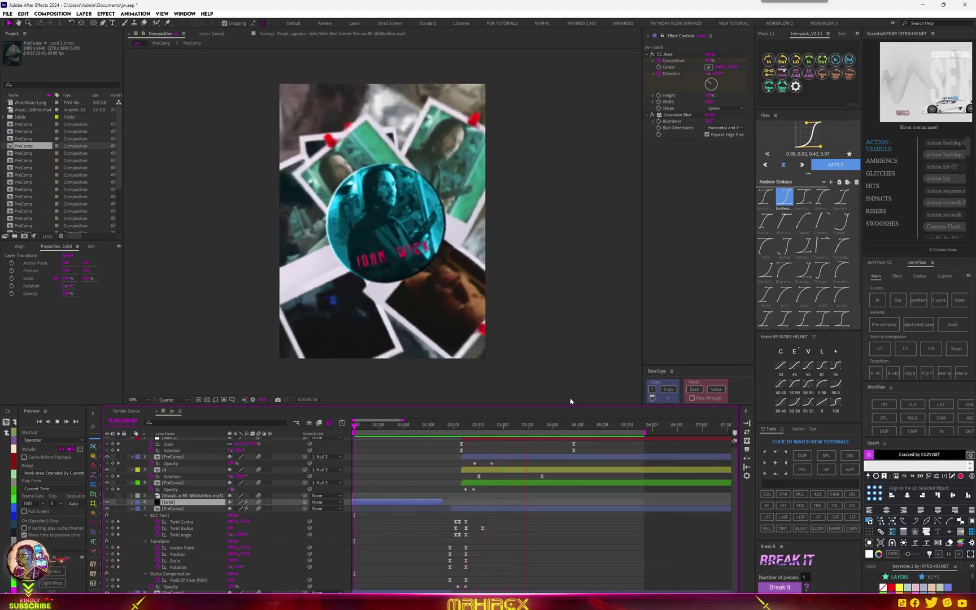
pyautogui.click(449, 427)
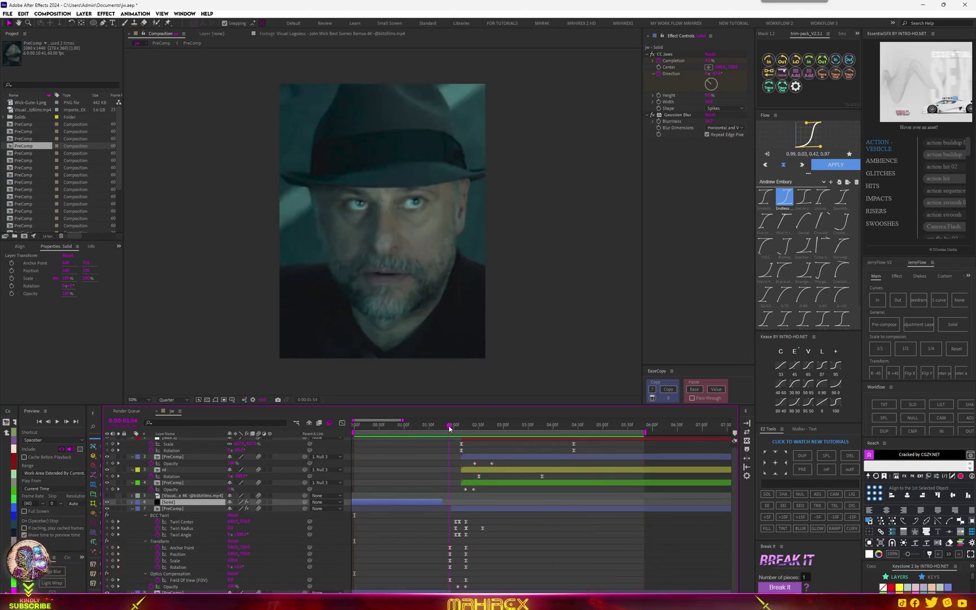
pyautogui.moveTo(449, 427)
pyautogui.mouseDown()
pyautogui.moveTo(508, 428)
pyautogui.moveTo(464, 429)
pyautogui.mouseUp()
pyautogui.press('space')
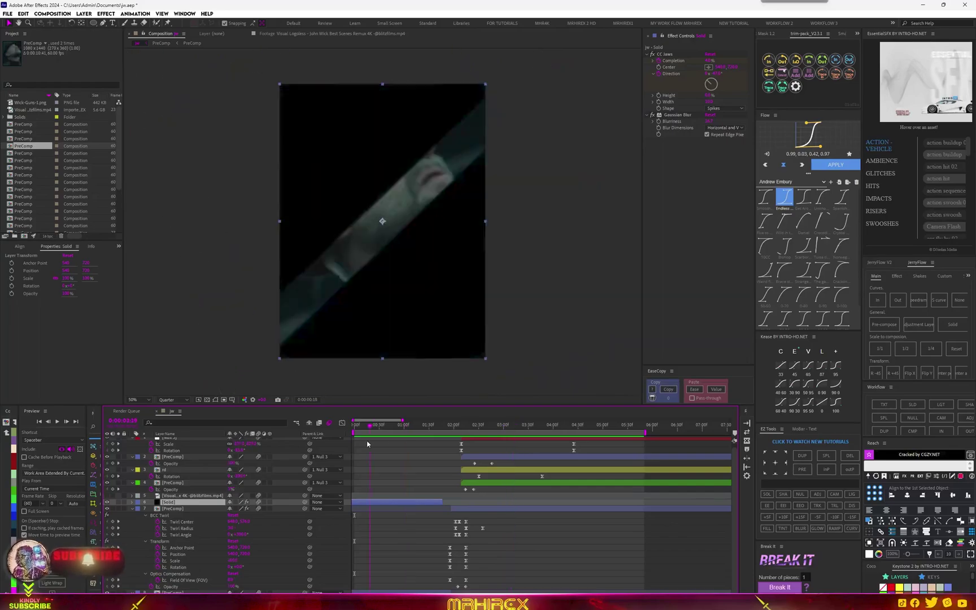
pyautogui.click(444, 429)
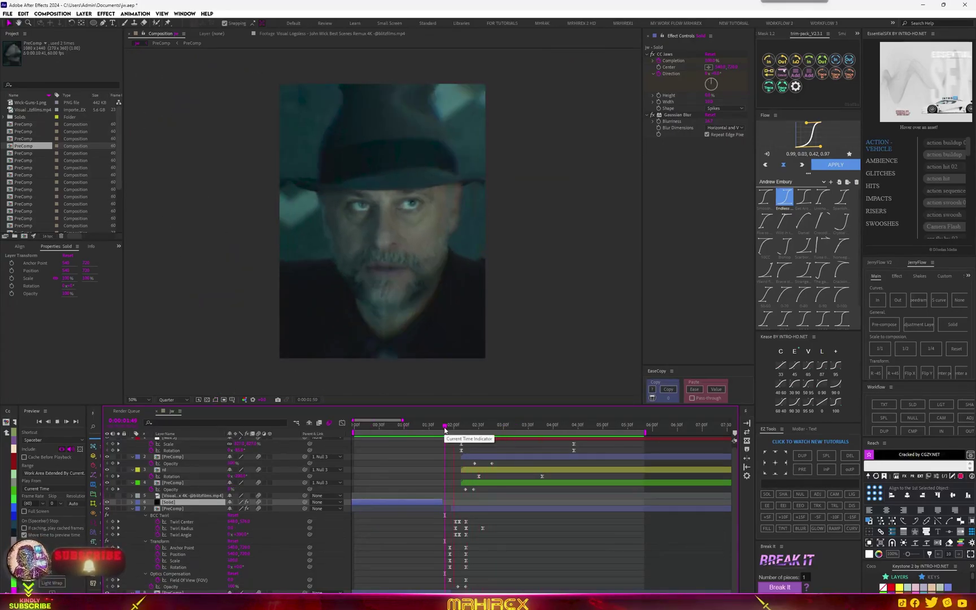
pyautogui.moveTo(444, 429); pyautogui.dragTo(484, 429)
pyautogui.keyDown('alt'); pyautogui.scroll(3, 458, 508); pyautogui.keyUp('alt')
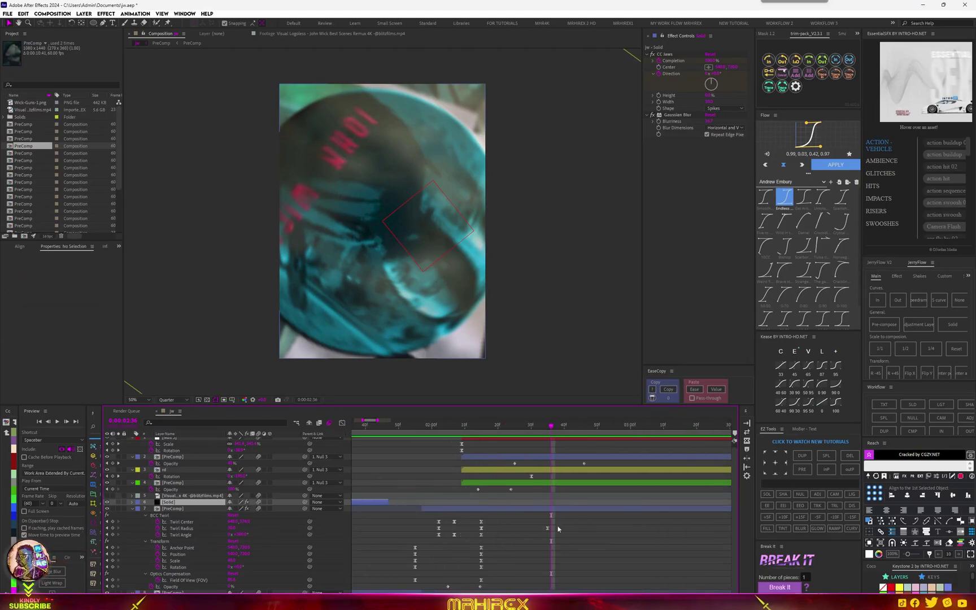
pyautogui.moveTo(584, 515); pyautogui.dragTo(411, 590)
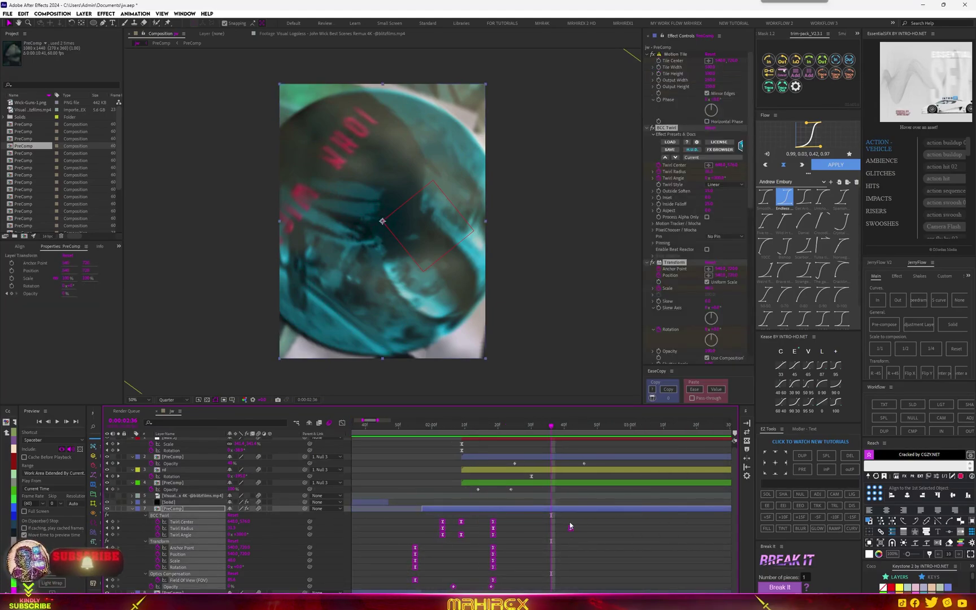
pyautogui.moveTo(428, 428); pyautogui.dragTo(484, 429)
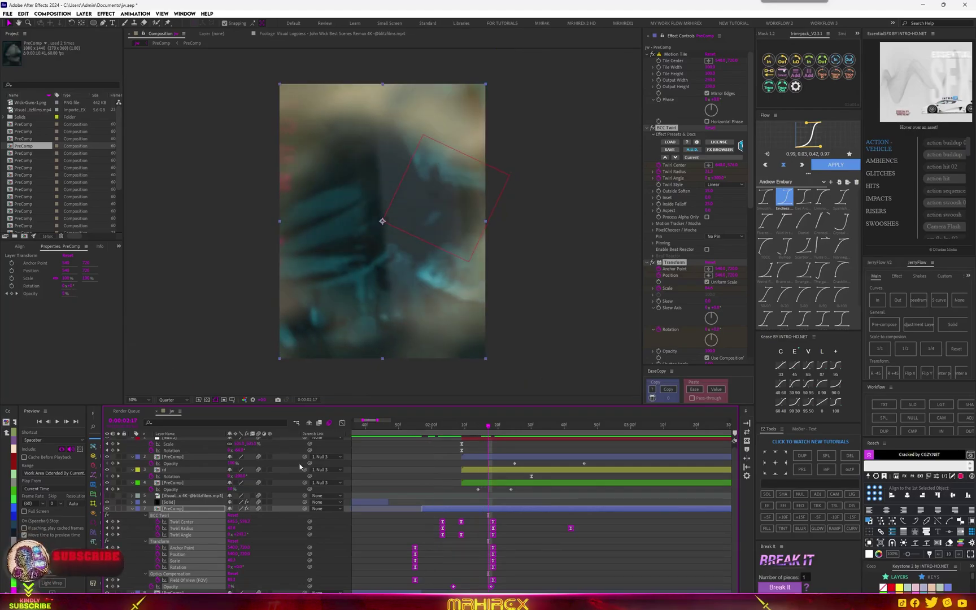
pyautogui.click(176, 471)
pyautogui.press('t')
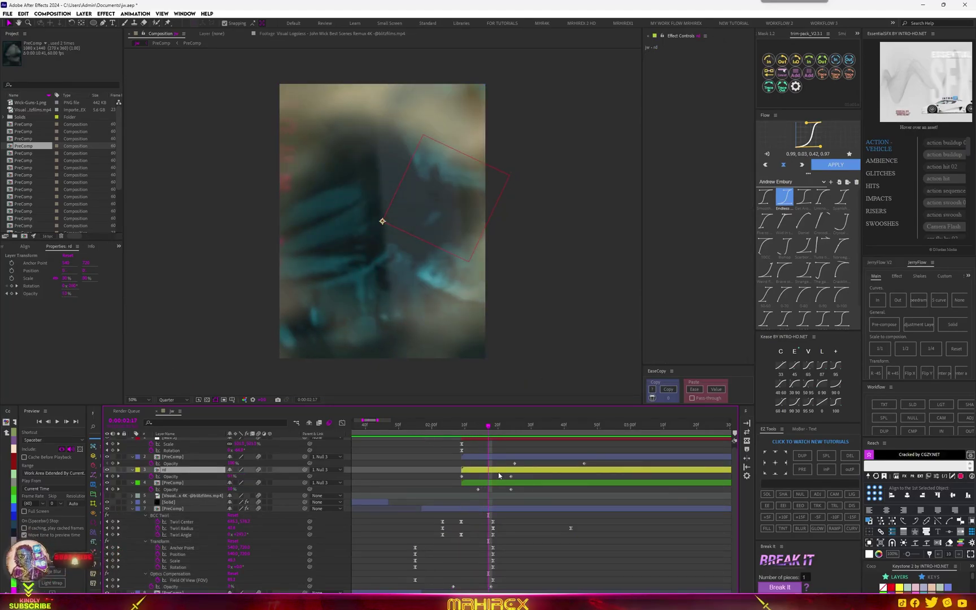
# Step: Drag rd's two Opacity keyframes later in time and preview the twirl-in up to 0:00:02:38
pyautogui.moveTo(522, 476)
pyautogui.mouseDown()
pyautogui.moveTo(459, 478)
pyautogui.moveTo(478, 478)
pyautogui.mouseUp()
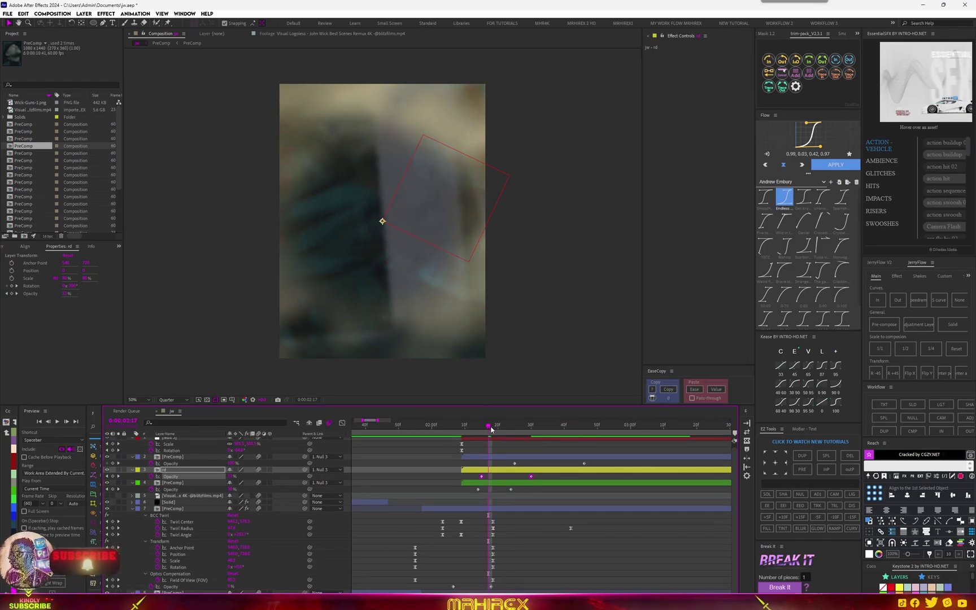
pyautogui.moveTo(489, 426)
pyautogui.mouseDown()
pyautogui.moveTo(520, 429)
pyautogui.moveTo(534, 478)
pyautogui.moveTo(548, 476)
pyautogui.mouseUp()
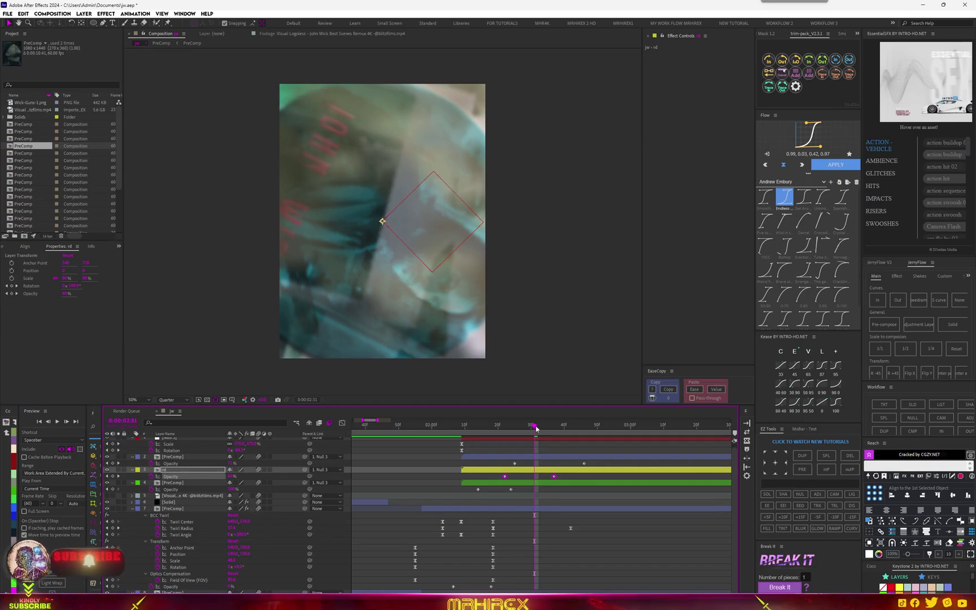
pyautogui.press('space')
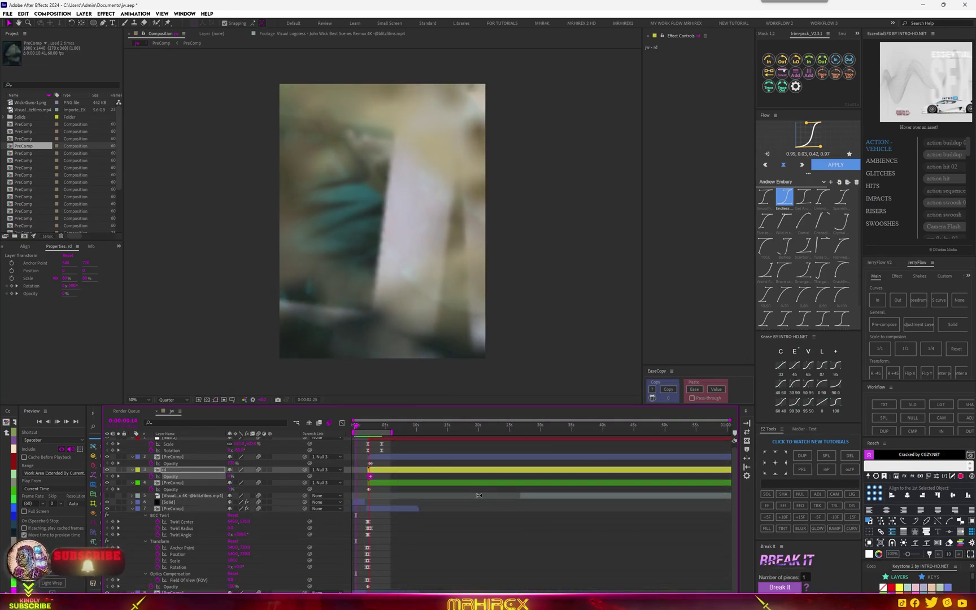
pyautogui.click(371, 430)
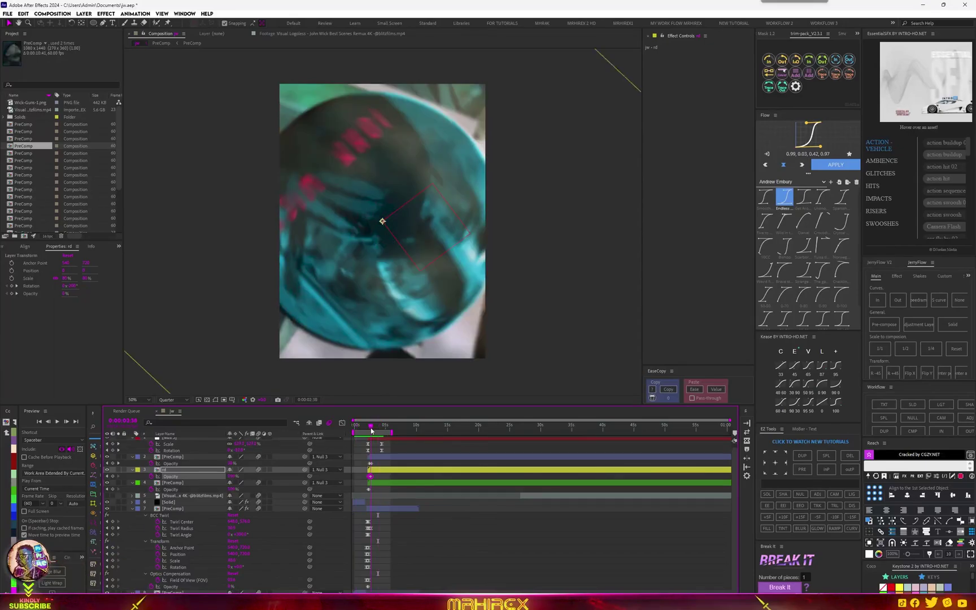
pyautogui.scroll(3, 379, 512)
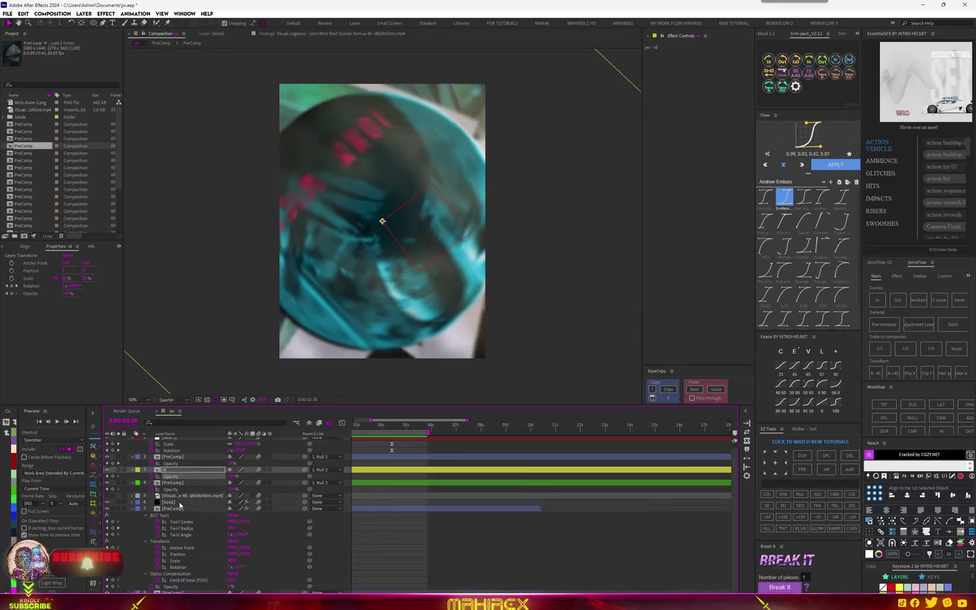
pyautogui.click(185, 484)
pyautogui.scroll(2, 508, 497)
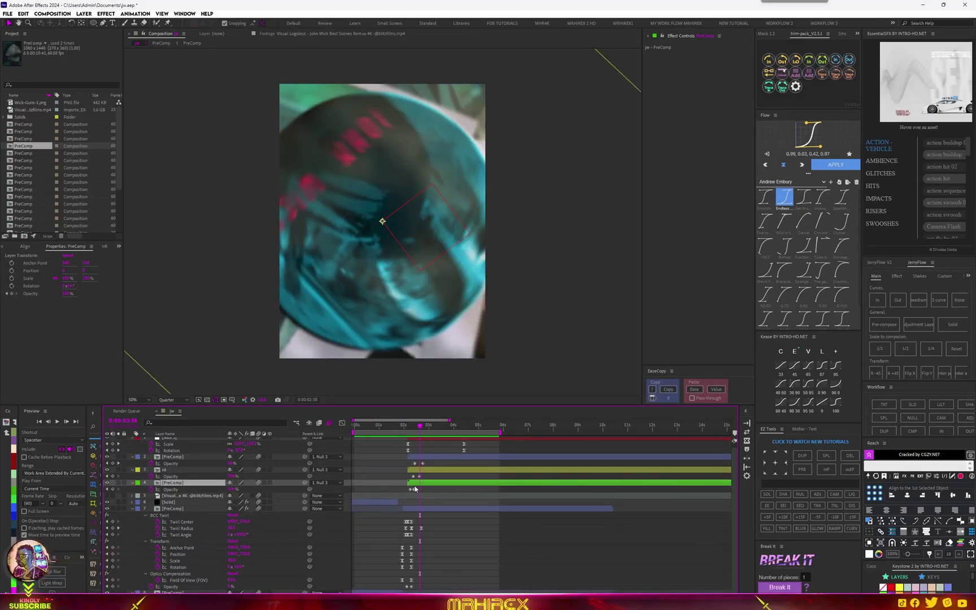
# Step: Push the PreComp layer's two fade keyframes slightly later and scrub to check them
pyautogui.scroll(2, 450, 495)
pyautogui.moveTo(450, 495)
pyautogui.mouseDown()
pyautogui.moveTo(403, 493)
pyautogui.moveTo(470, 495)
pyautogui.mouseUp()
pyautogui.click(405, 426)
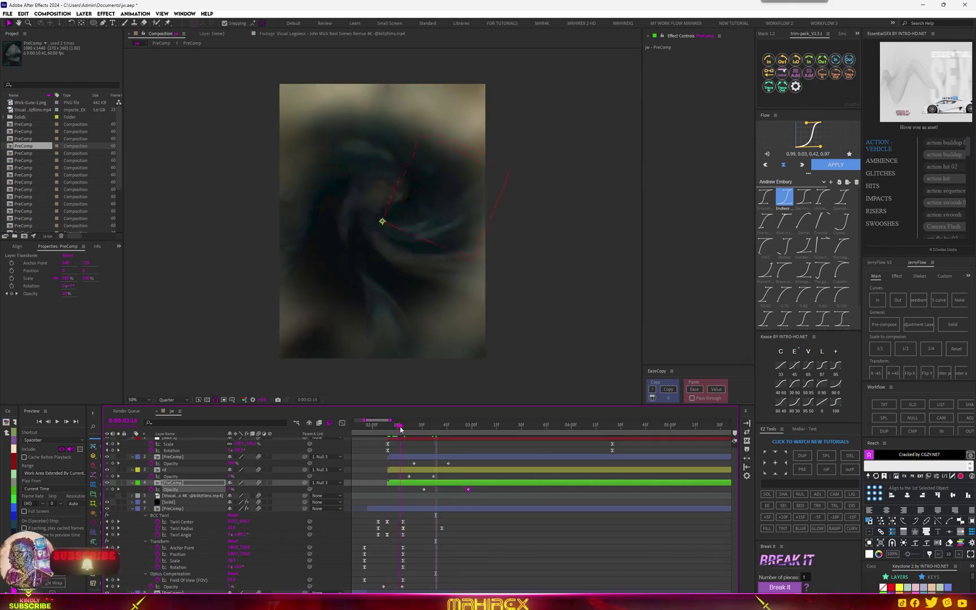
pyautogui.moveTo(413, 429); pyautogui.dragTo(411, 430)
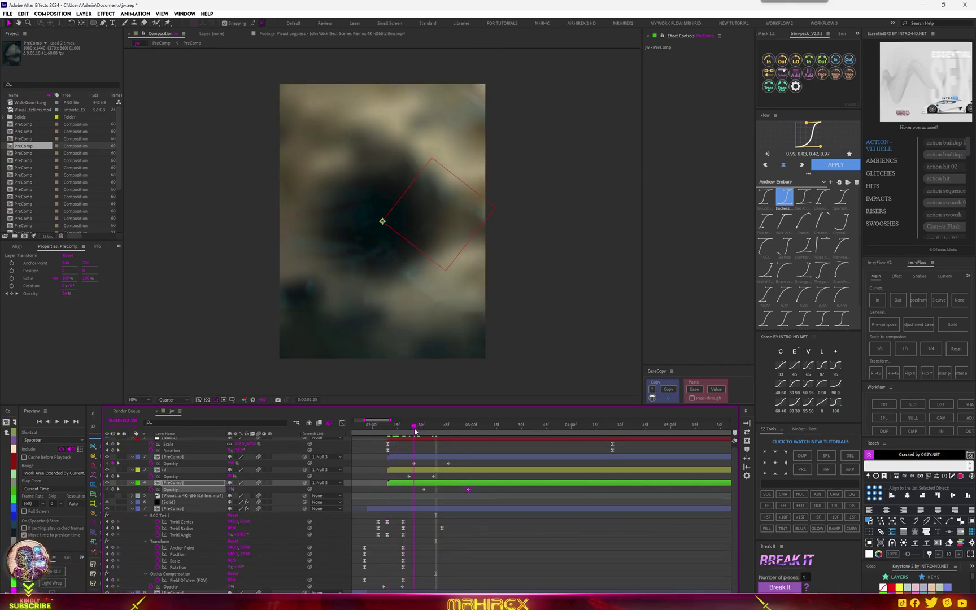
# Step: Shift rd's fade keyframes slightly earlier, checking the fade around 0:00:02:20
pyautogui.moveTo(446, 473); pyautogui.dragTo(405, 479)
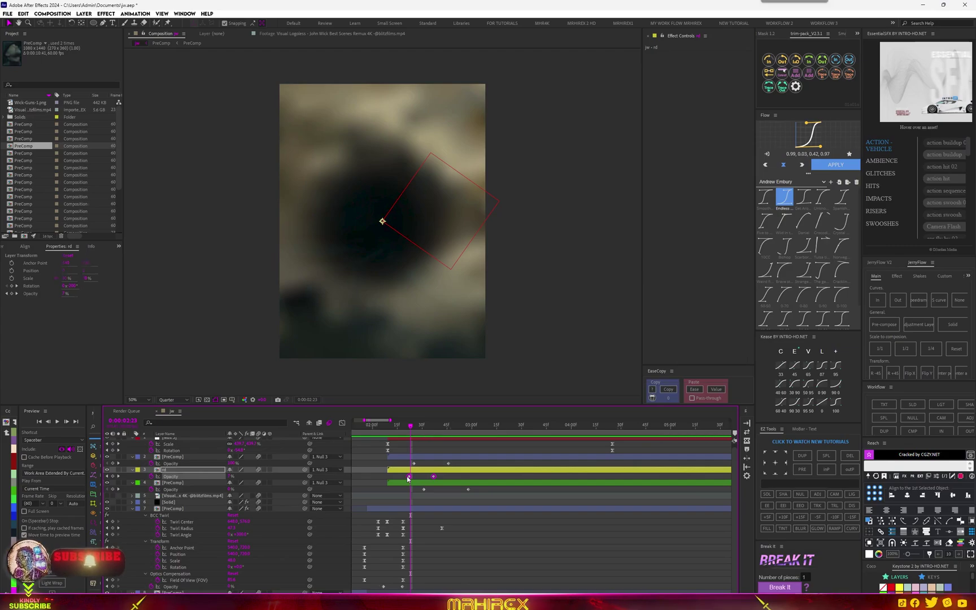
pyautogui.click(410, 477)
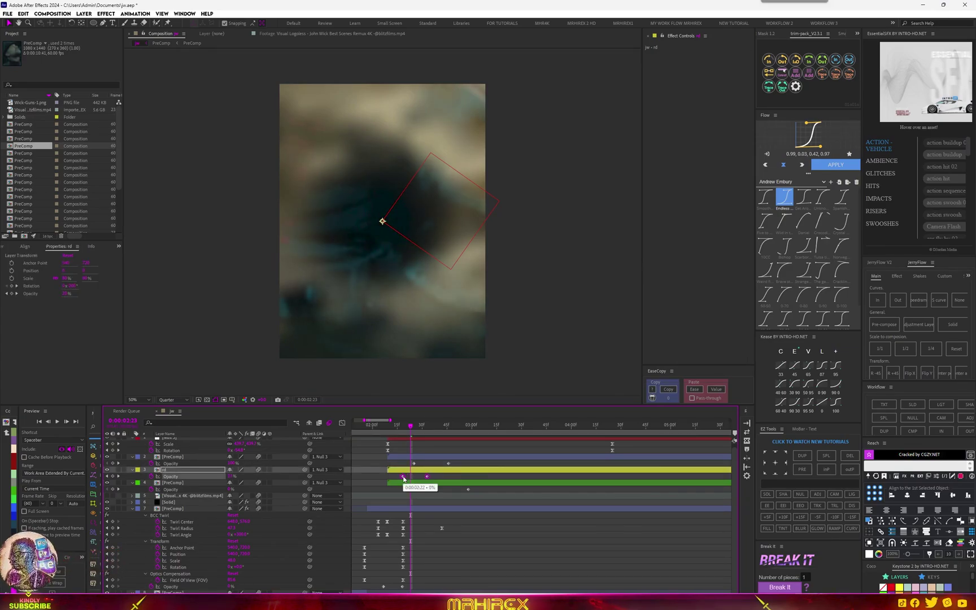
pyautogui.moveTo(410, 479); pyautogui.dragTo(403, 479)
pyautogui.moveTo(395, 435); pyautogui.dragTo(404, 435)
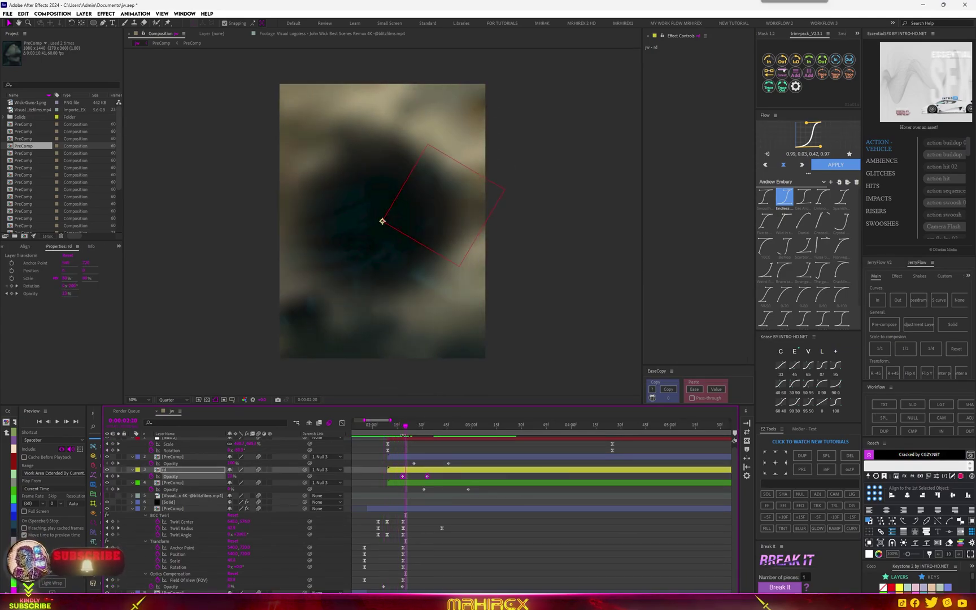
pyautogui.moveTo(476, 486); pyautogui.dragTo(397, 495)
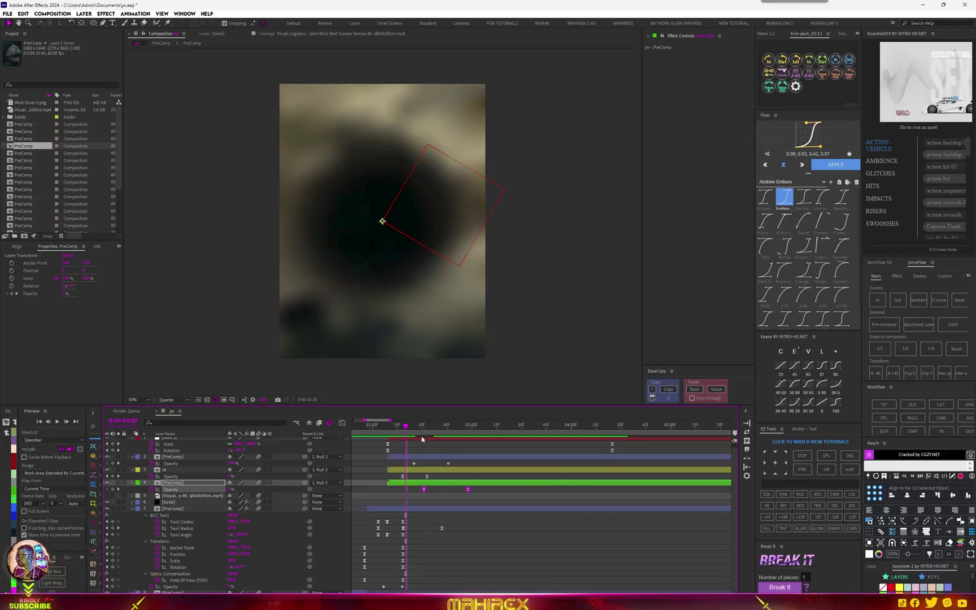
pyautogui.moveTo(409, 430); pyautogui.dragTo(412, 429)
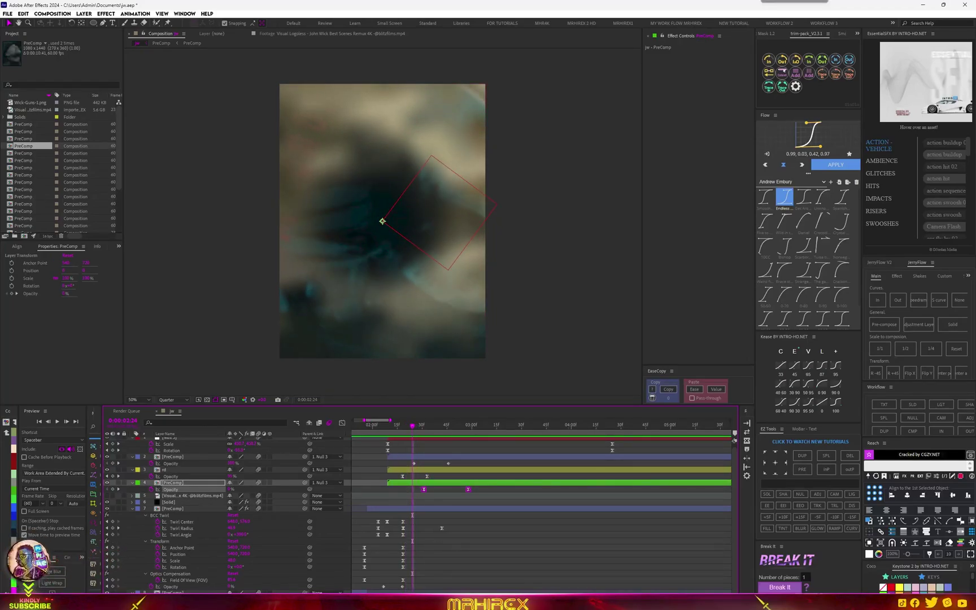
# Step: Push the bottom PreComp's BCC Twirl keyframes slightly later, reviewing from 0:00:02:10
pyautogui.click(416, 592)
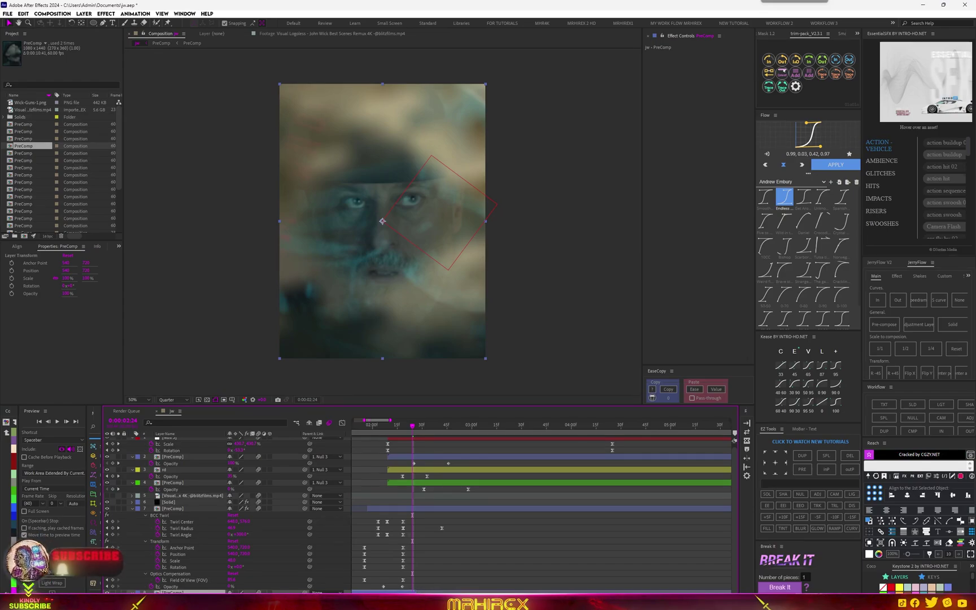
pyautogui.moveTo(413, 425); pyautogui.dragTo(389, 425)
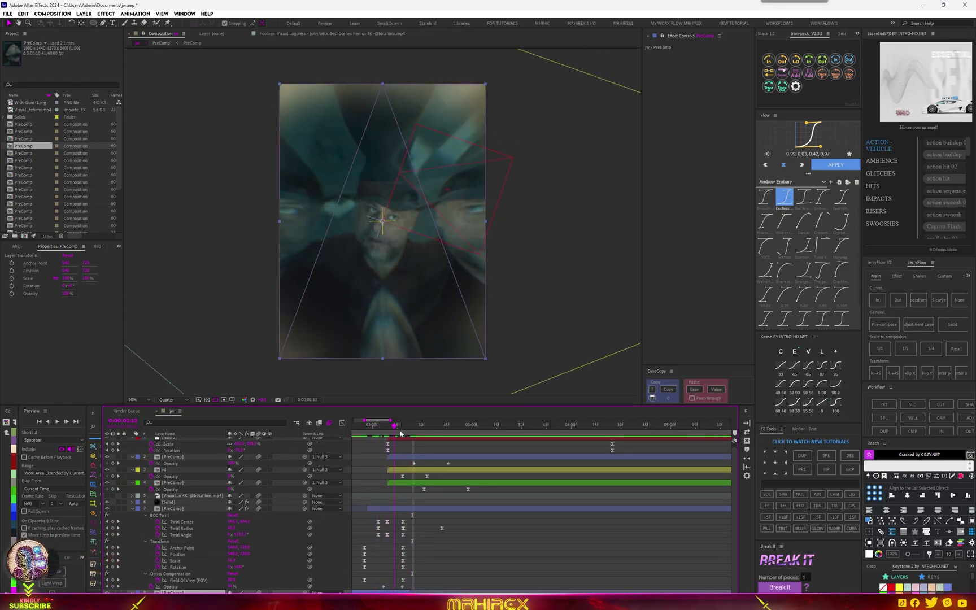
pyautogui.press('k')
pyautogui.moveTo(448, 525)
pyautogui.mouseDown()
pyautogui.moveTo(415, 556)
pyautogui.moveTo(418, 583)
pyautogui.moveTo(402, 567)
pyautogui.mouseUp()
pyautogui.click(404, 428)
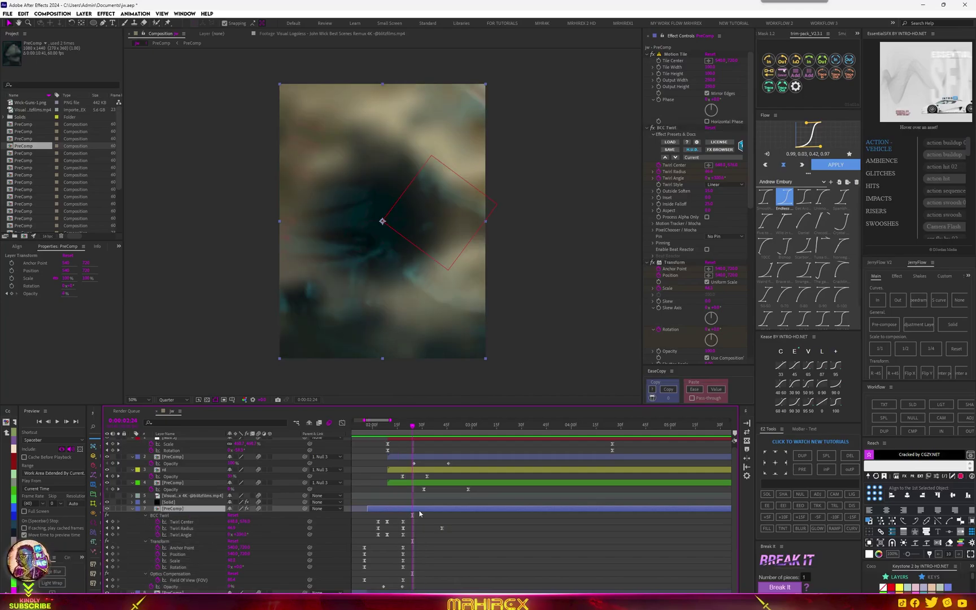
pyautogui.moveTo(397, 430); pyautogui.dragTo(407, 427)
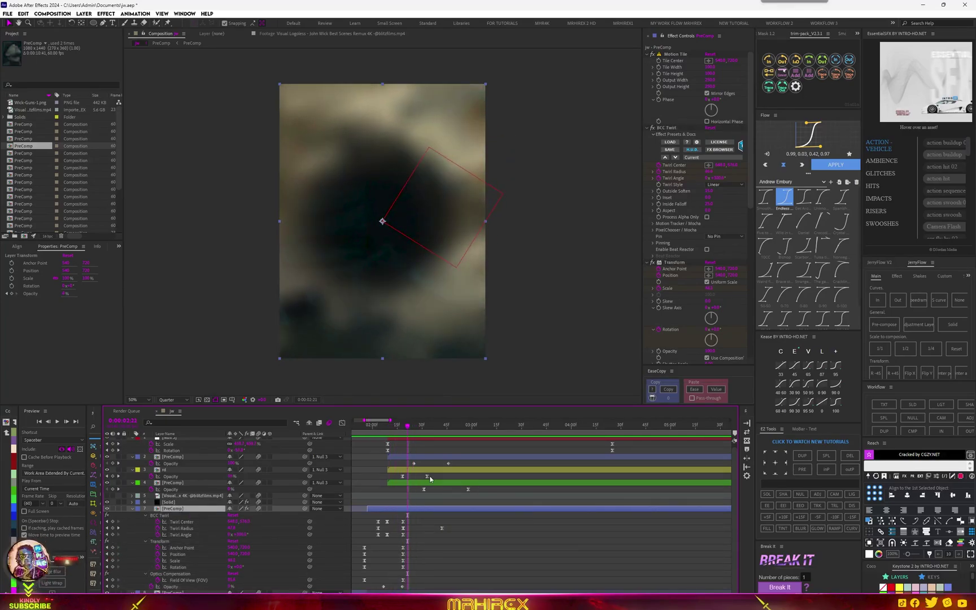
# Step: Move rd's 100% Opacity keyframe to 0:00:02:23 and preview the whole animation
pyautogui.moveTo(427, 476); pyautogui.dragTo(418, 481)
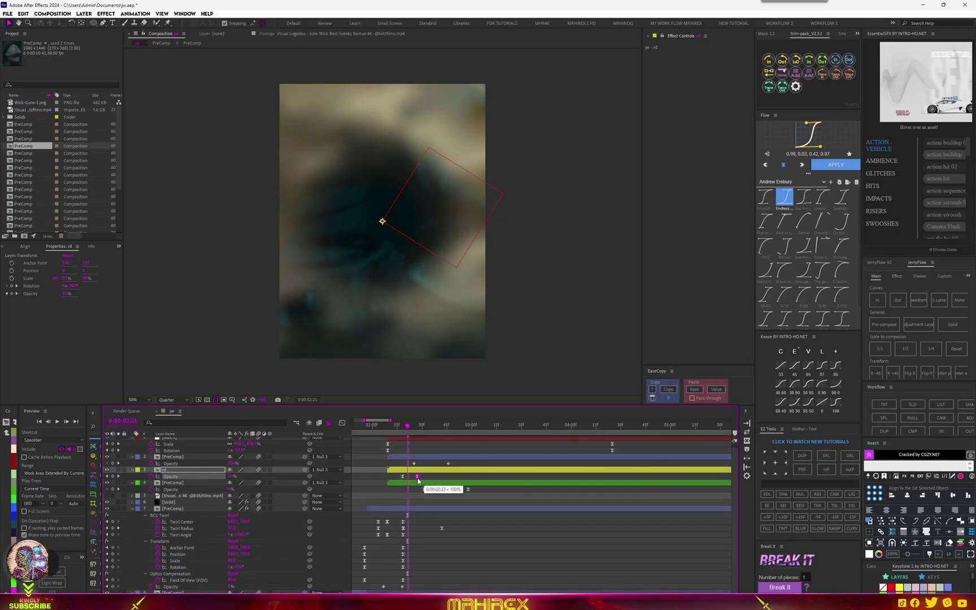
pyautogui.press(';')
pyautogui.press('Home')
pyautogui.press('space')
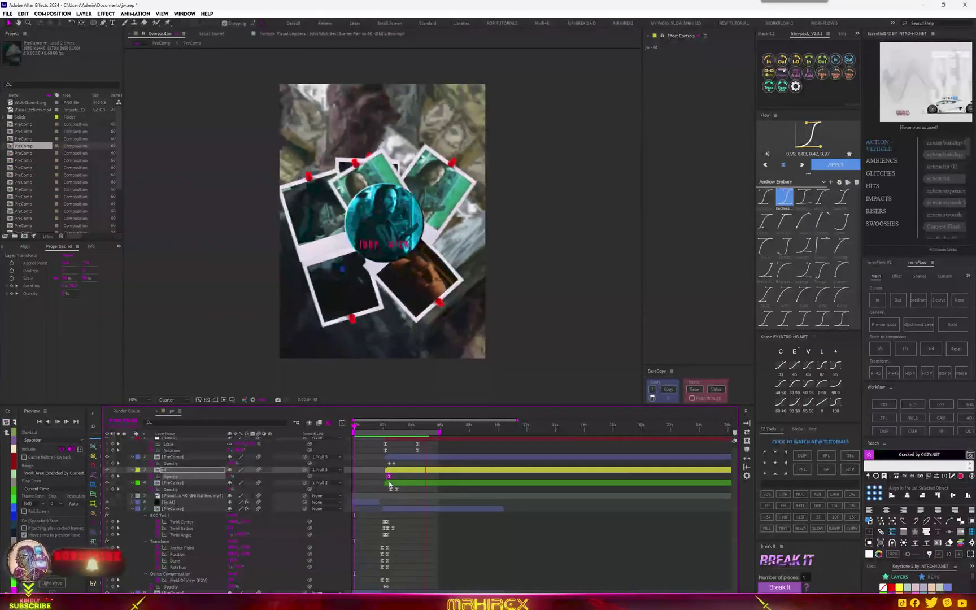
# Step: Nudge Null 3's ending Scale and Rotation keyframes slightly earlier and preview the badge spin
pyautogui.click(417, 450)
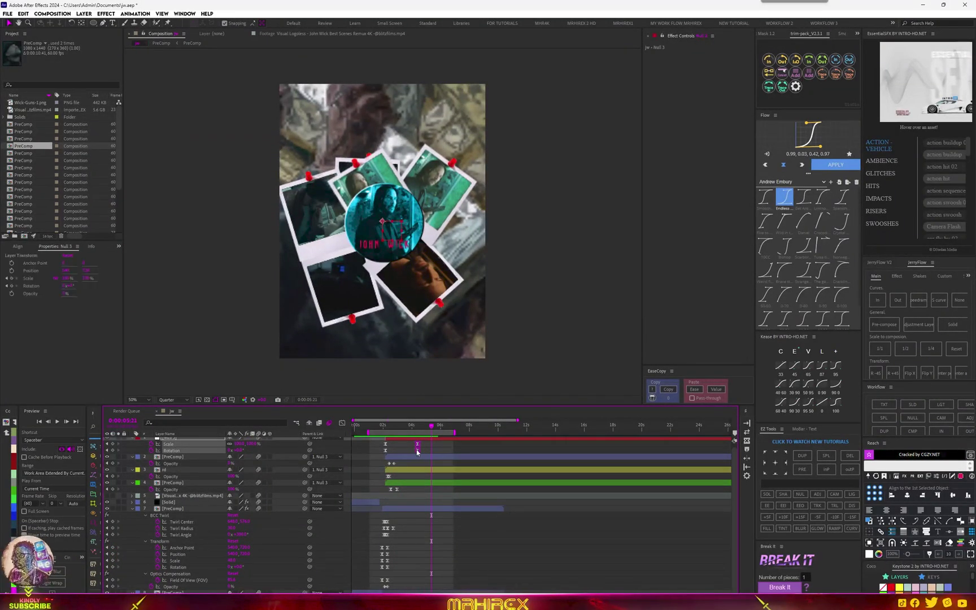
pyautogui.moveTo(413, 452); pyautogui.dragTo(412, 450)
pyautogui.press('space')
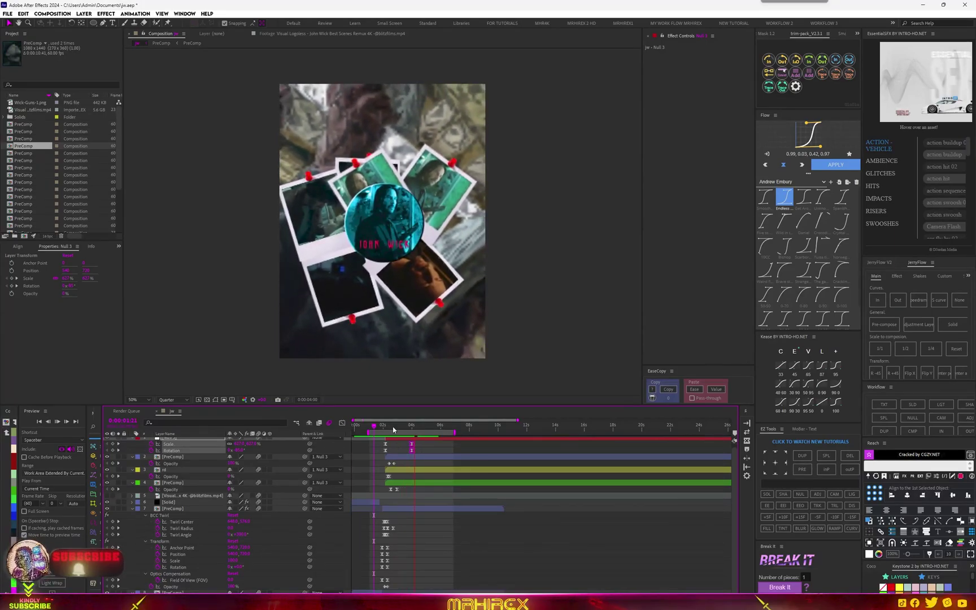
pyautogui.moveTo(392, 426)
pyautogui.mouseDown()
pyautogui.moveTo(368, 434)
pyautogui.moveTo(397, 429)
pyautogui.mouseUp()
# Step: Apply Drop Shadow to rd, raise its Softness, and duplicate the effect for a doubled shadow
pyautogui.click(407, 469)
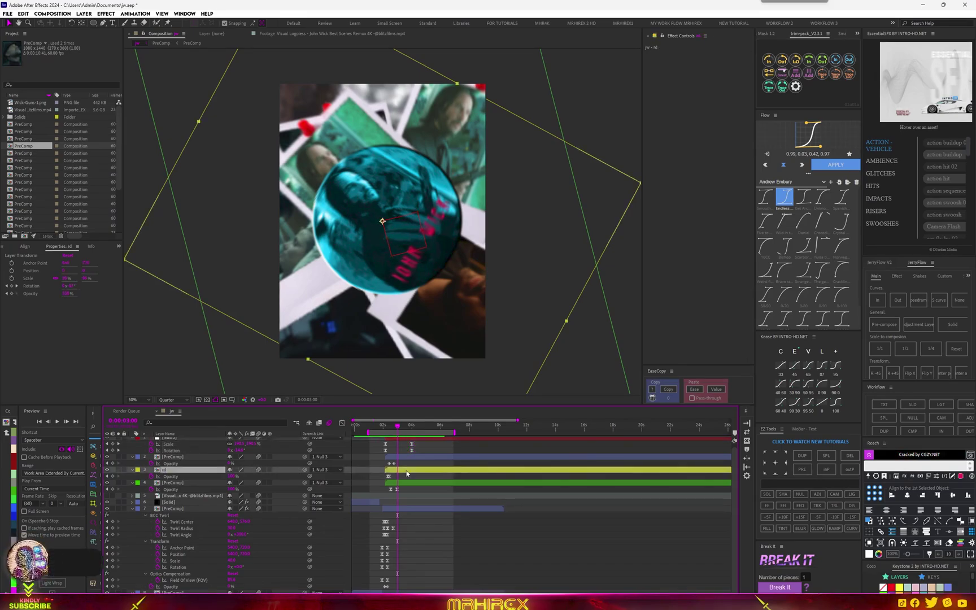
pyautogui.hotkey('ctrl', 'space')
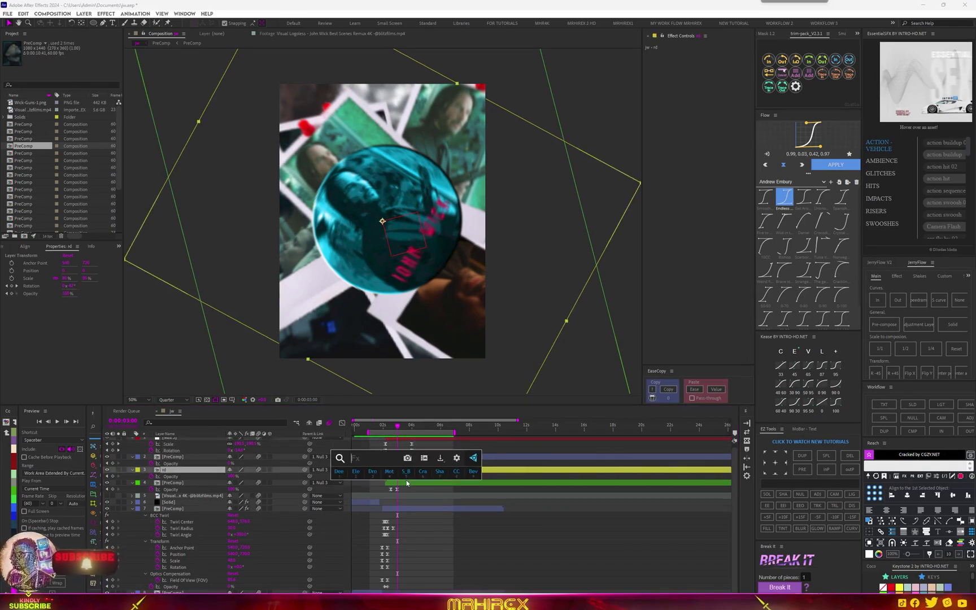
pyautogui.write('drop')
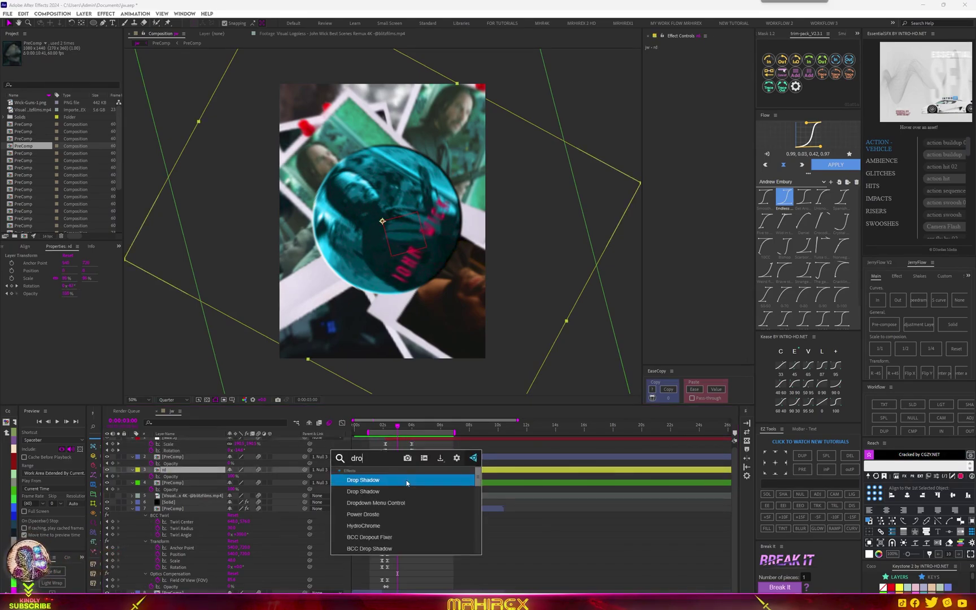
pyautogui.press('Return')
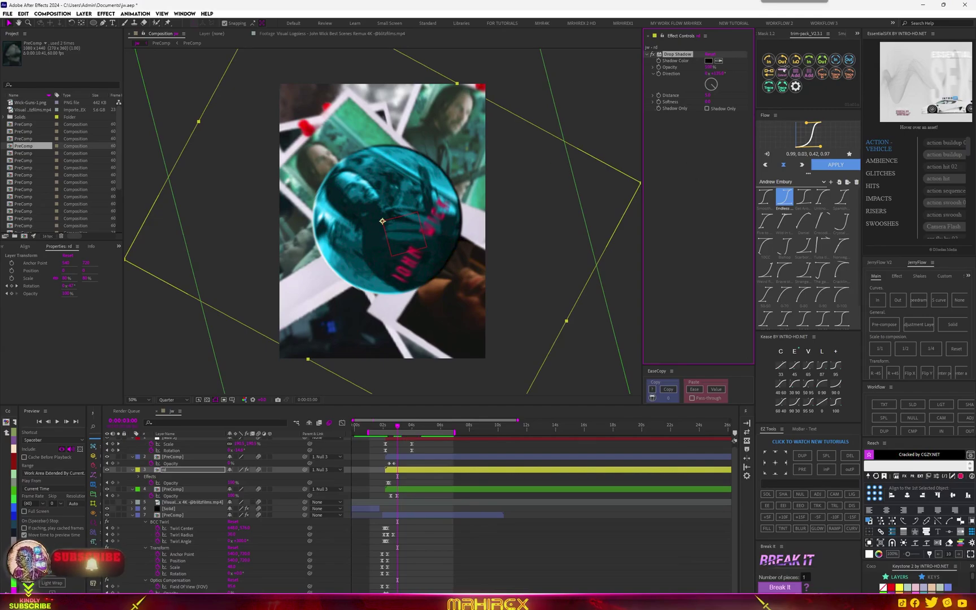
pyautogui.moveTo(706, 104); pyautogui.dragTo(739, 101)
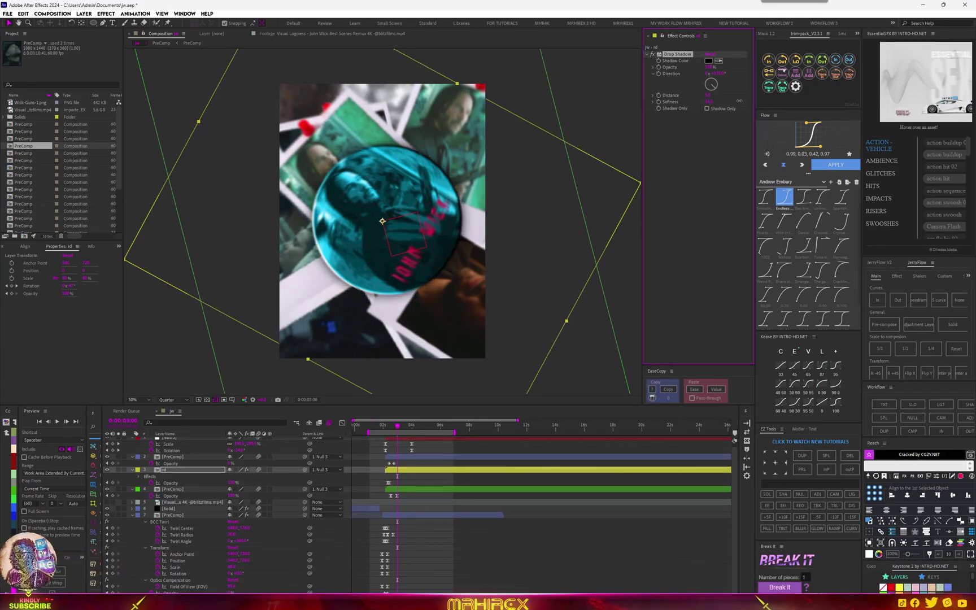
pyautogui.hotkey('ctrl', 'd')
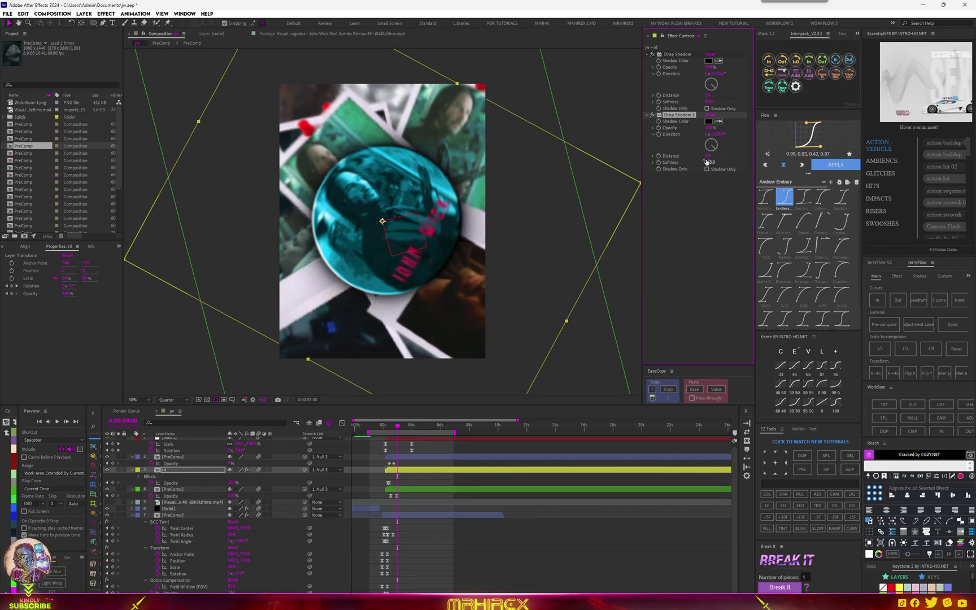
# Step: Open the collage precomp, select the top polaroid layer and set its label to yellow
pyautogui.doubleClick(410, 489)
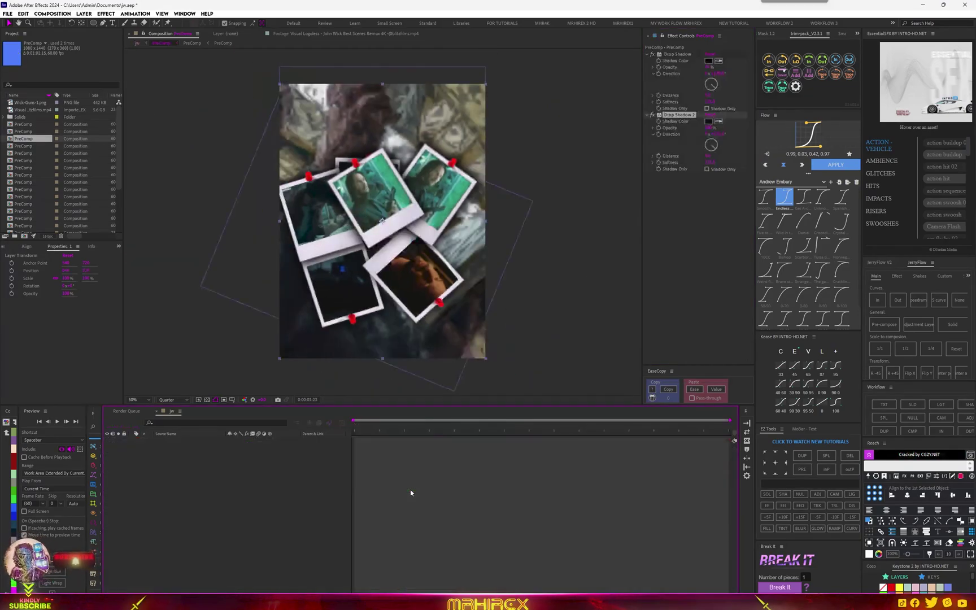
pyautogui.click(370, 447)
pyautogui.click(369, 438)
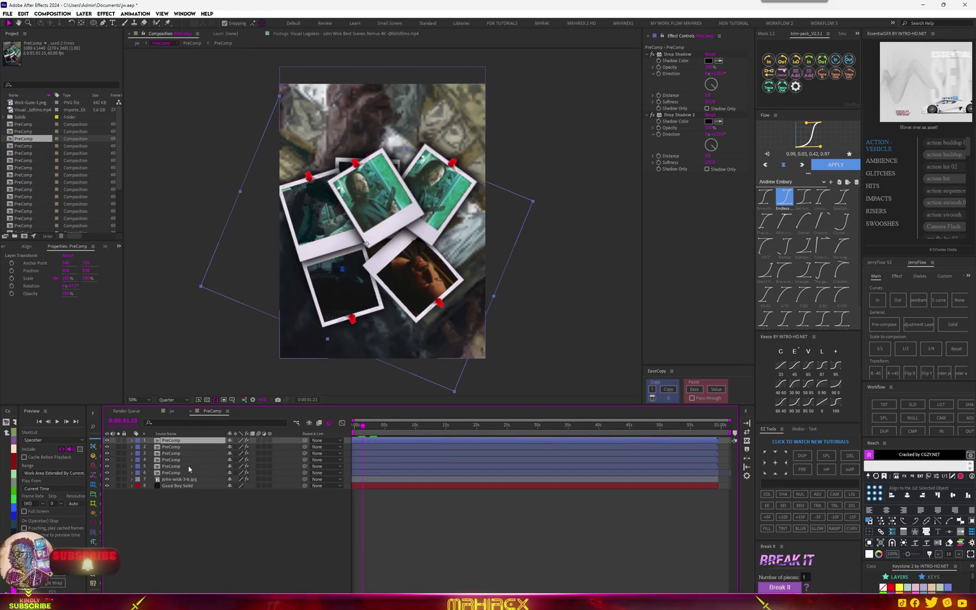
pyautogui.press('p')
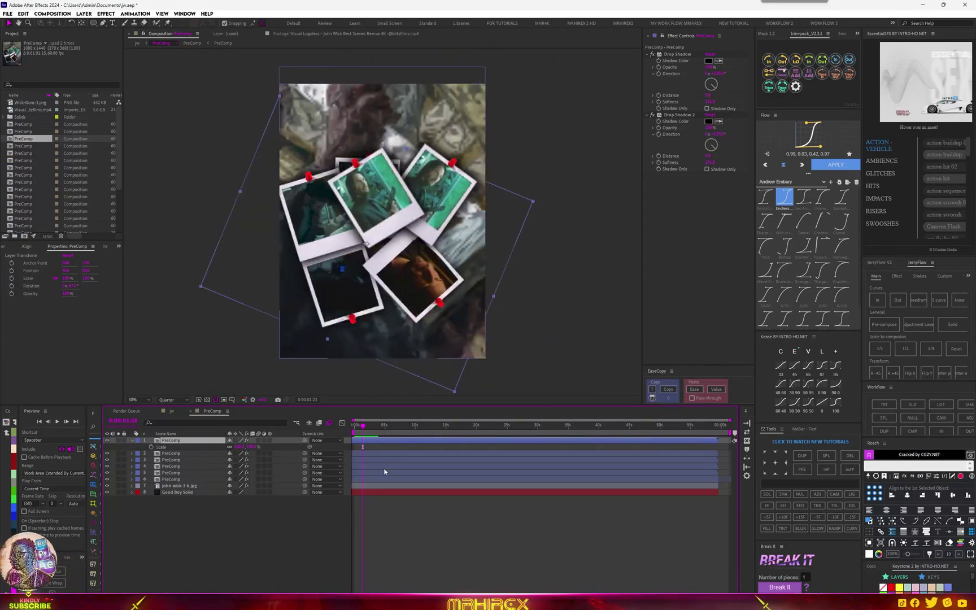
pyautogui.click(634, 476)
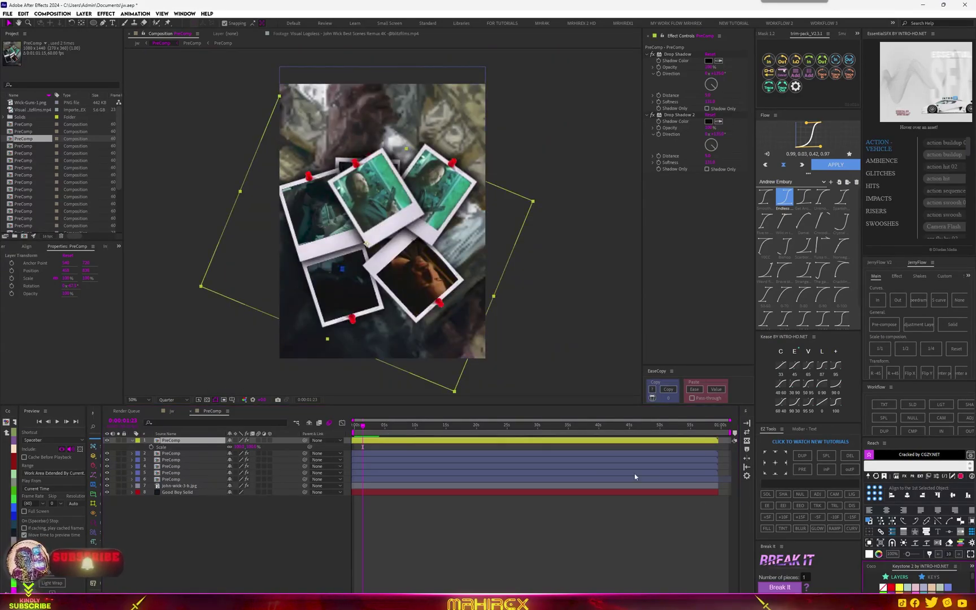
pyautogui.click(370, 443)
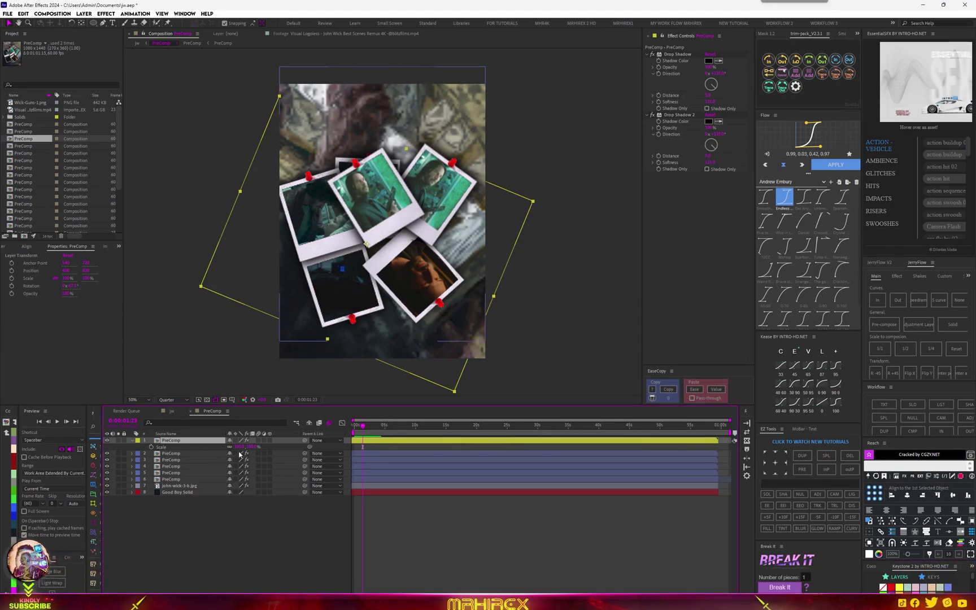
# Step: Keyframe the centre polaroid's Scale from about 35% up to 110%, then return to jw
pyautogui.moveTo(240, 447); pyautogui.dragTo(272, 453)
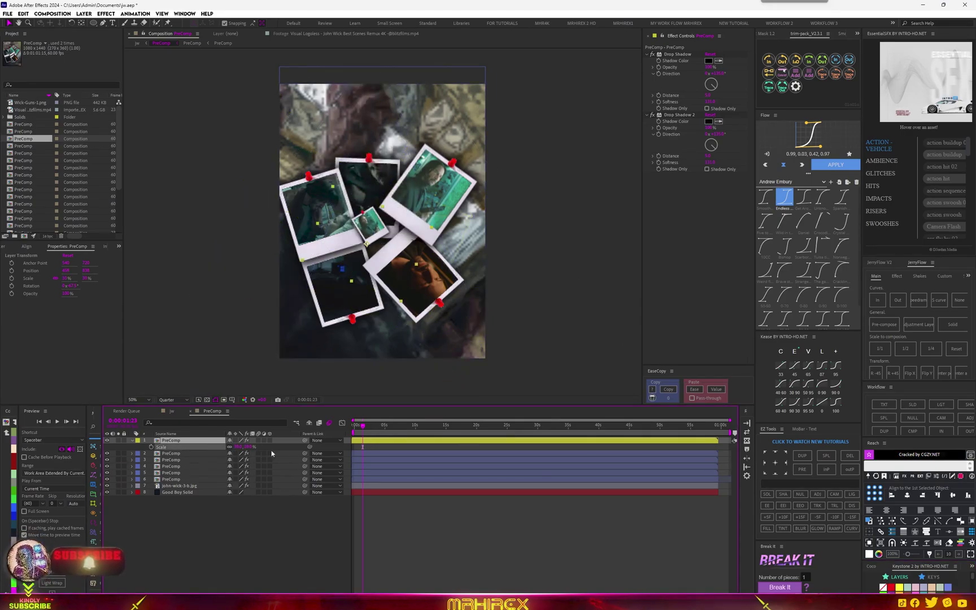
pyautogui.click(151, 447)
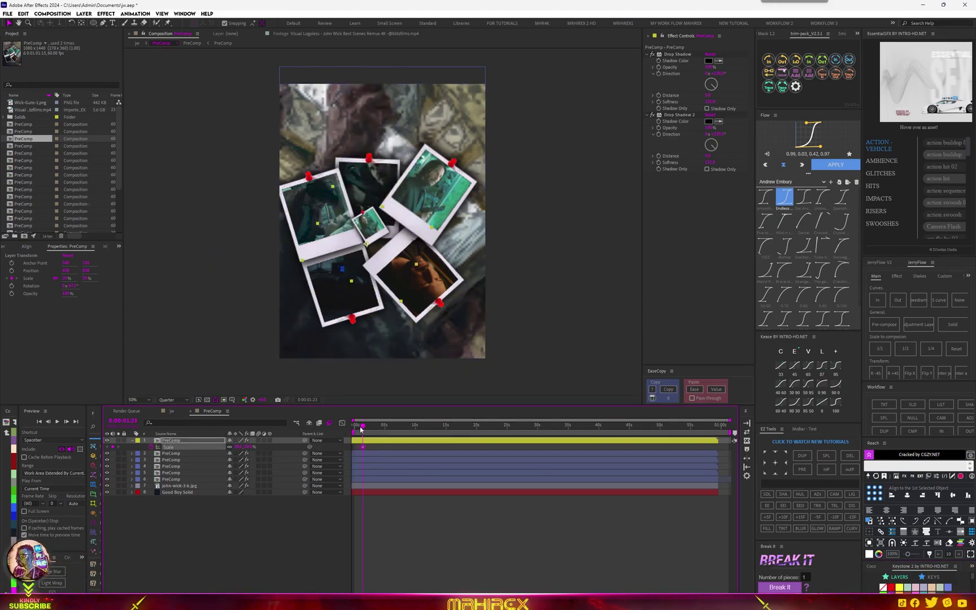
pyautogui.moveTo(244, 450); pyautogui.dragTo(271, 450)
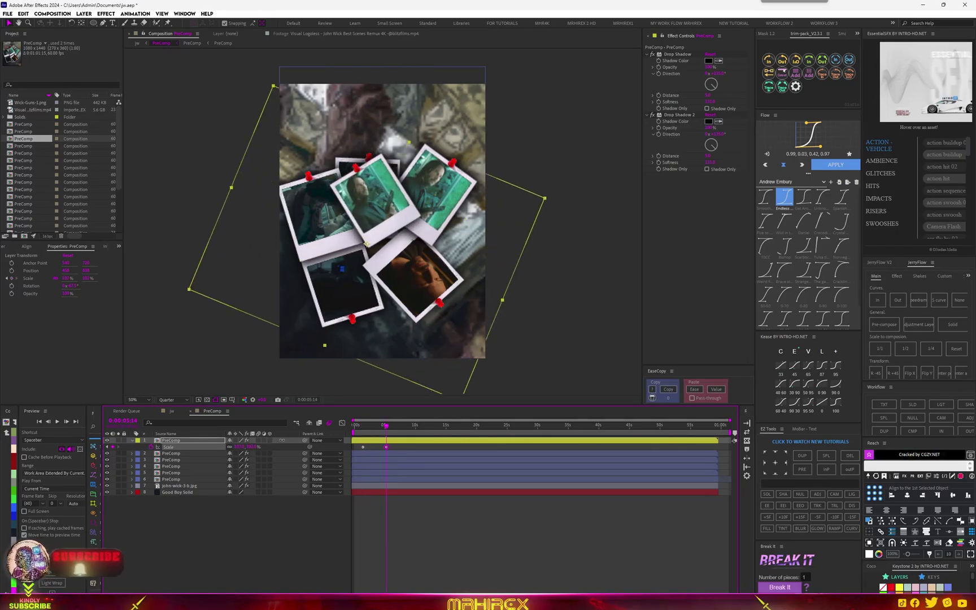
pyautogui.click(172, 410)
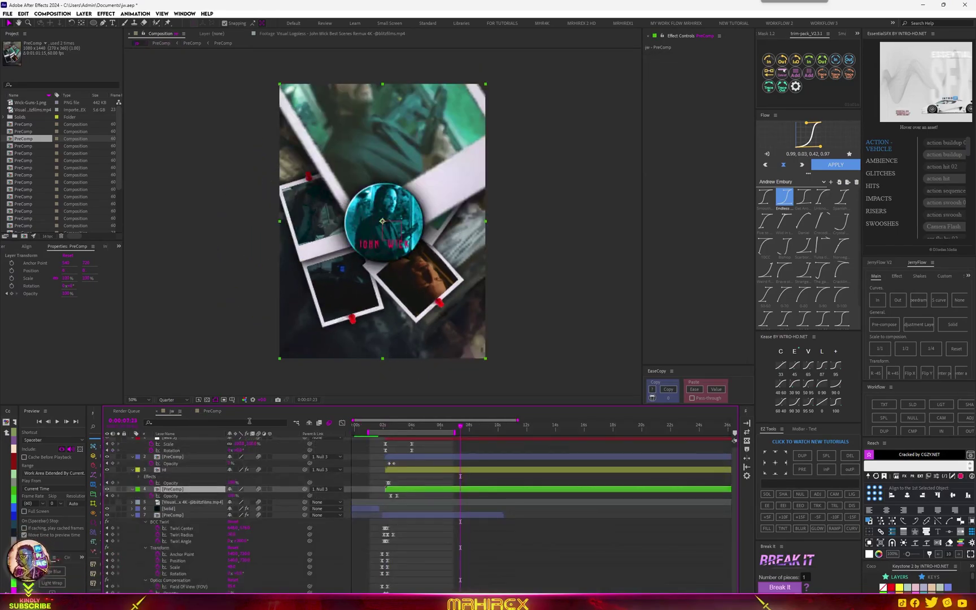
# Step: Open the PreComp collage and rotate the bottom-left polaroid slightly
pyautogui.moveTo(392, 431); pyautogui.dragTo(419, 427)
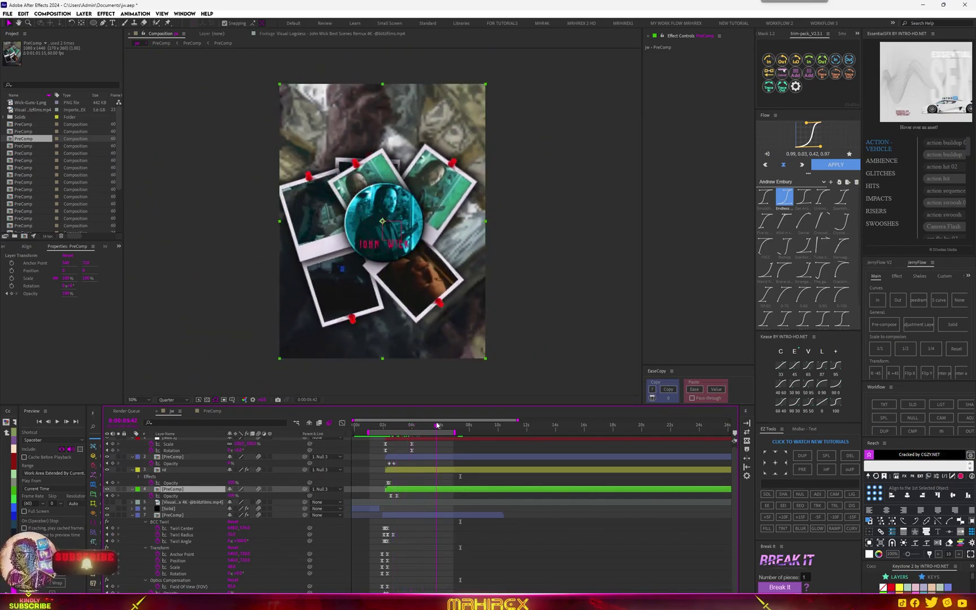
pyautogui.doubleClick(382, 221)
pyautogui.moveTo(233, 498); pyautogui.dragTo(226, 499)
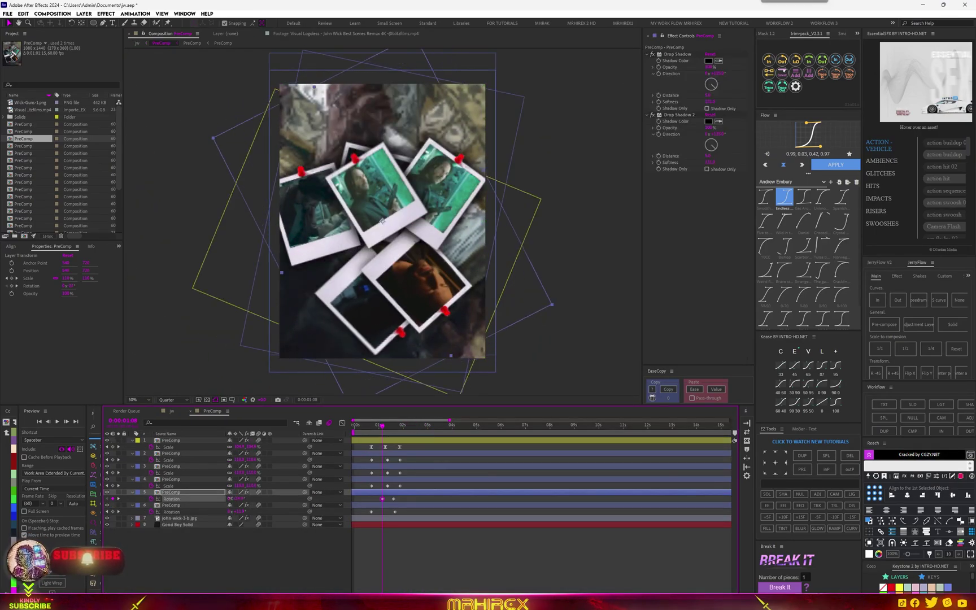
# Step: Keyframe another polaroid's Rotation from 0:00:00:50, turning it clockwise at a later key
pyautogui.moveTo(389, 433); pyautogui.dragTo(376, 425)
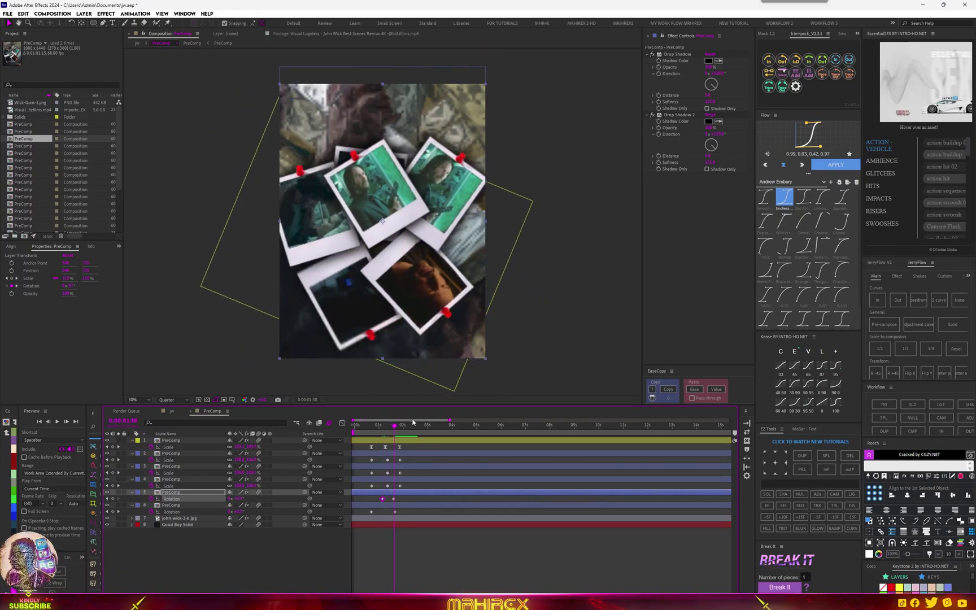
pyautogui.click(382, 480)
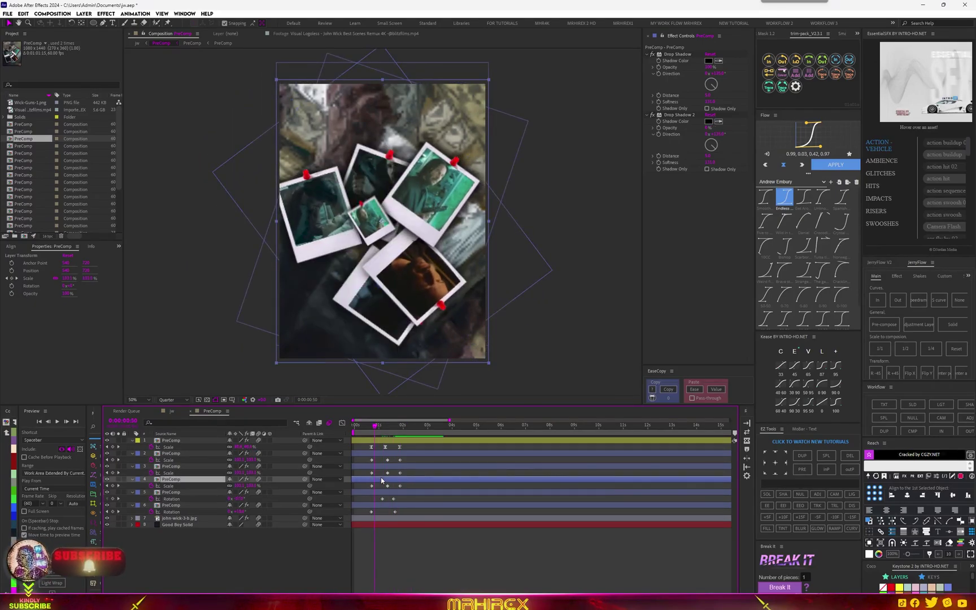
pyautogui.click(152, 485)
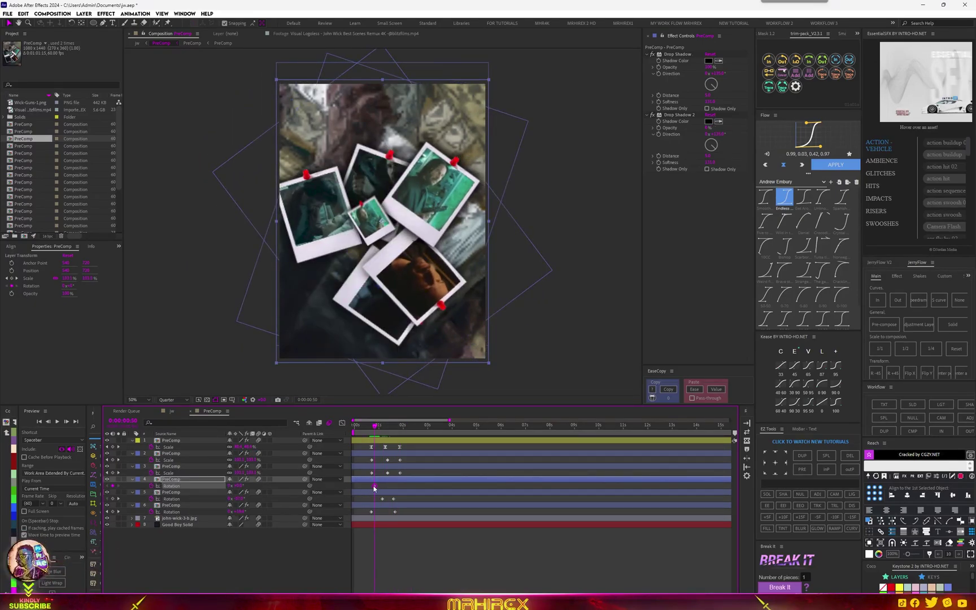
pyautogui.moveTo(374, 486); pyautogui.dragTo(396, 486)
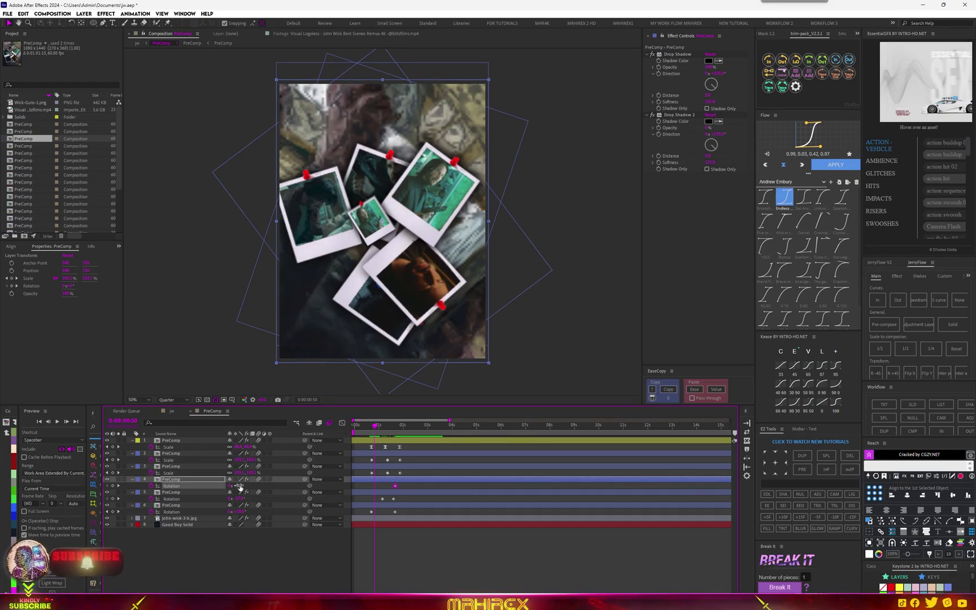
pyautogui.moveTo(240, 487)
pyautogui.mouseDown()
pyautogui.moveTo(280, 479)
pyautogui.moveTo(264, 488)
pyautogui.mouseUp()
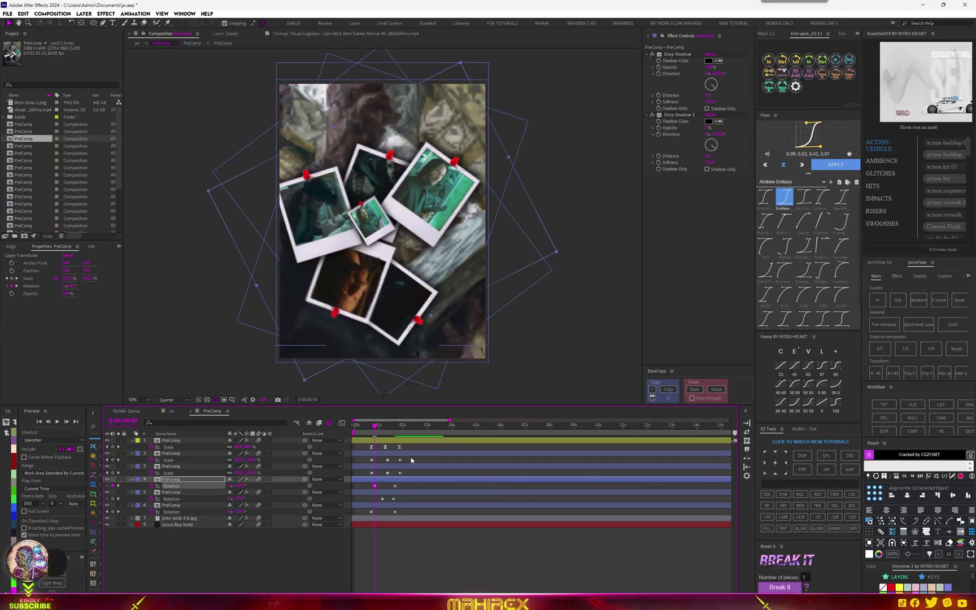
pyautogui.moveTo(411, 449); pyautogui.dragTo(365, 525)
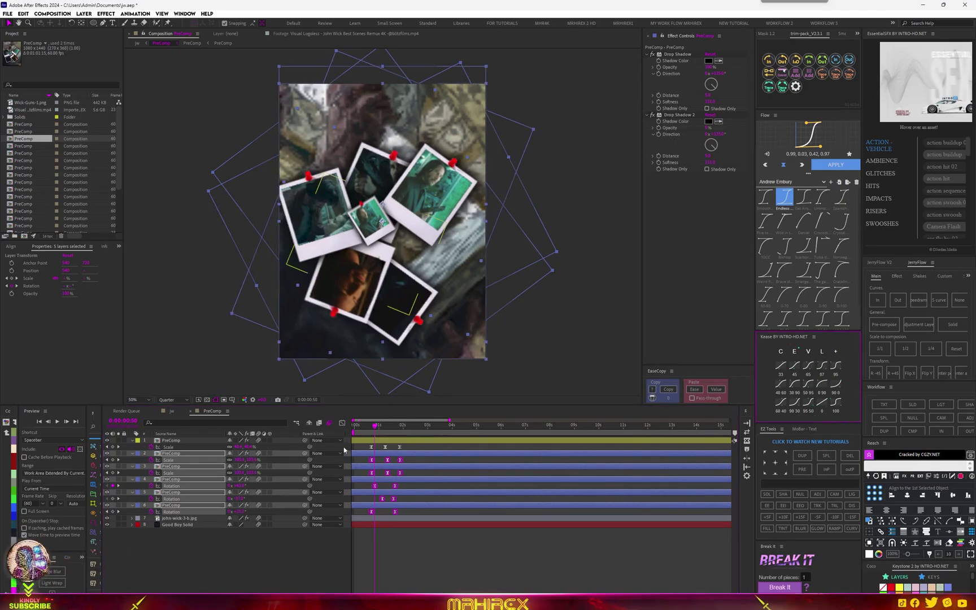
pyautogui.click(190, 412)
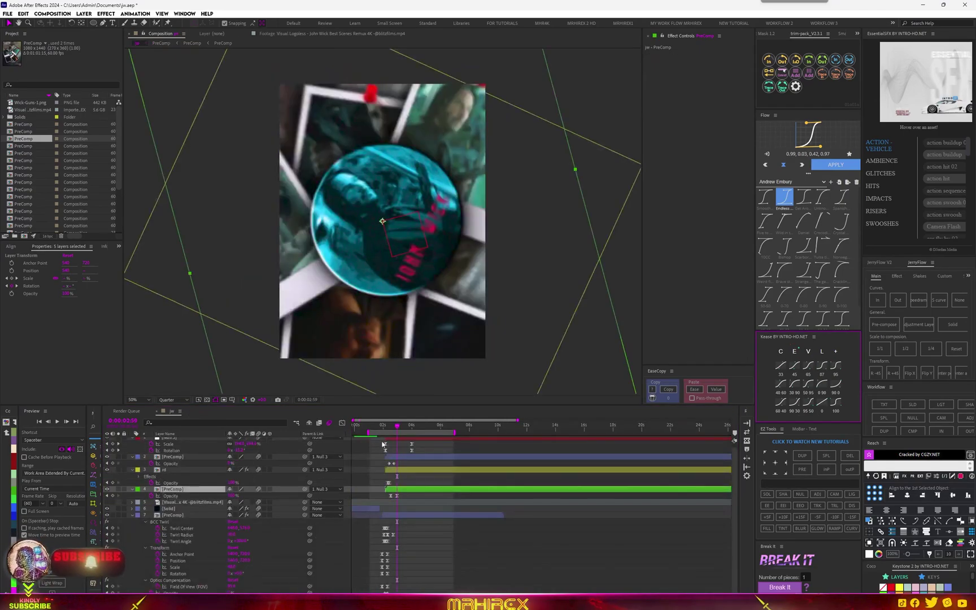
pyautogui.moveTo(381, 430); pyautogui.dragTo(351, 427)
pyautogui.press('space')
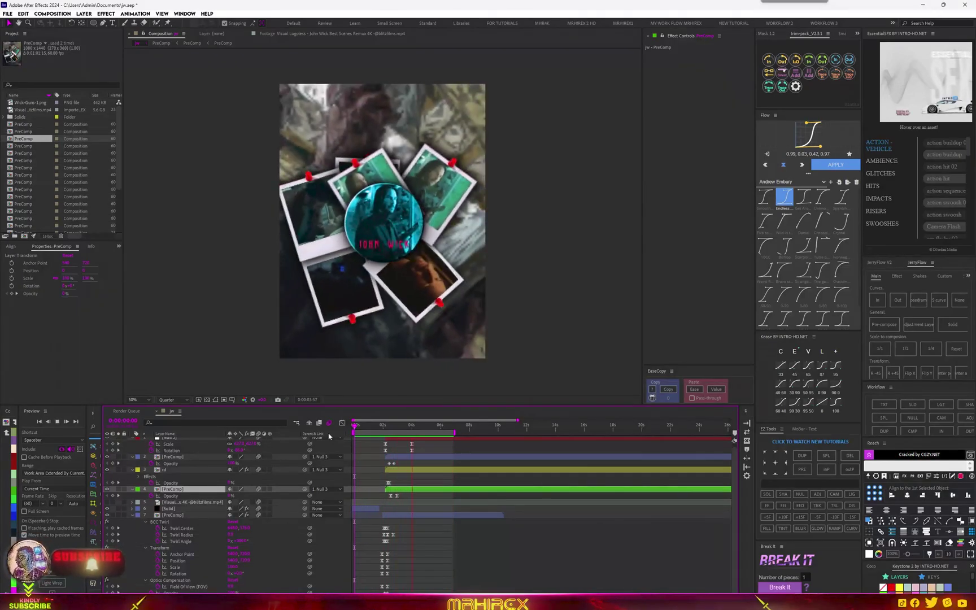
pyautogui.click(382, 428)
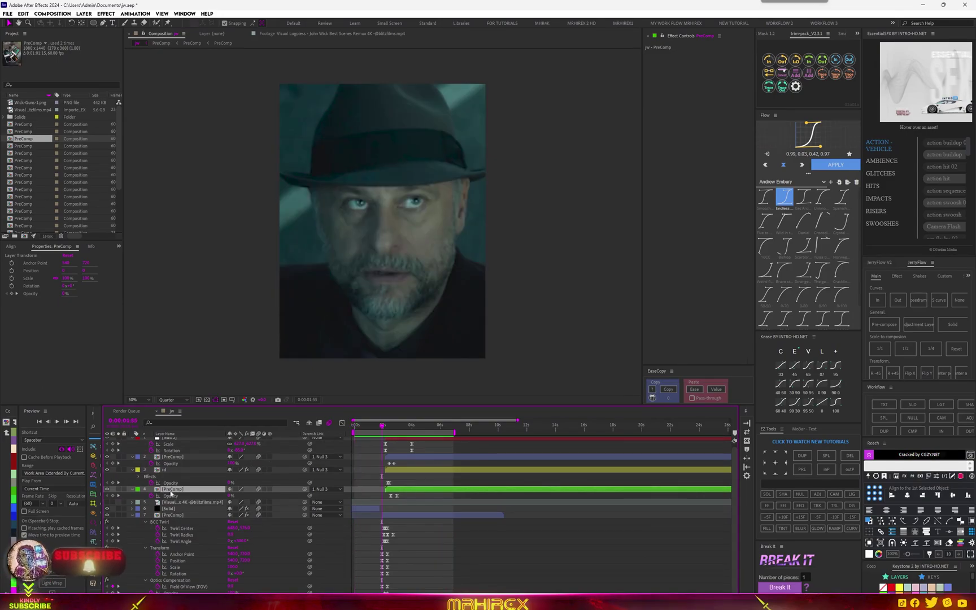
pyautogui.doubleClick(176, 489)
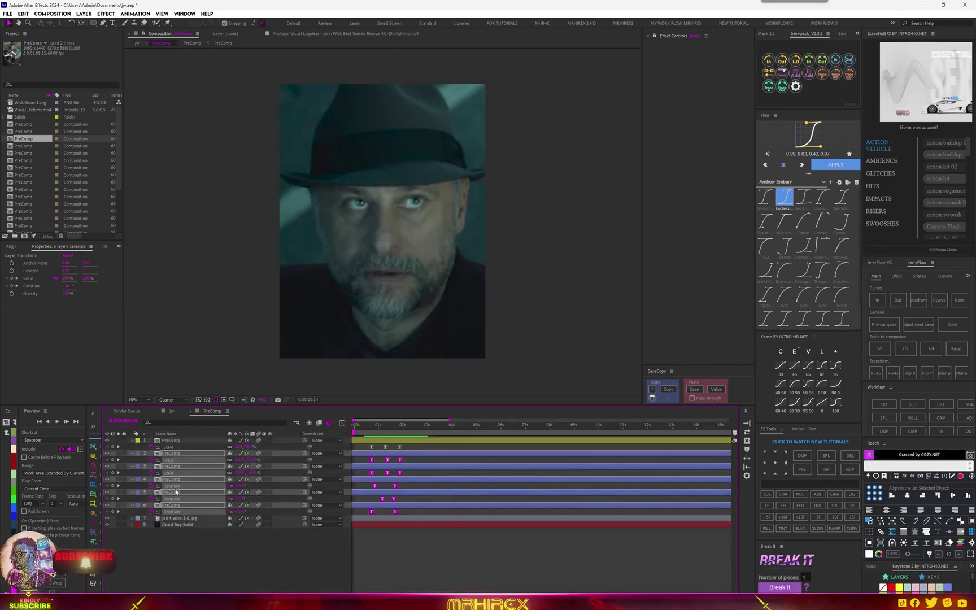
pyautogui.click(193, 413)
pyautogui.click(362, 514)
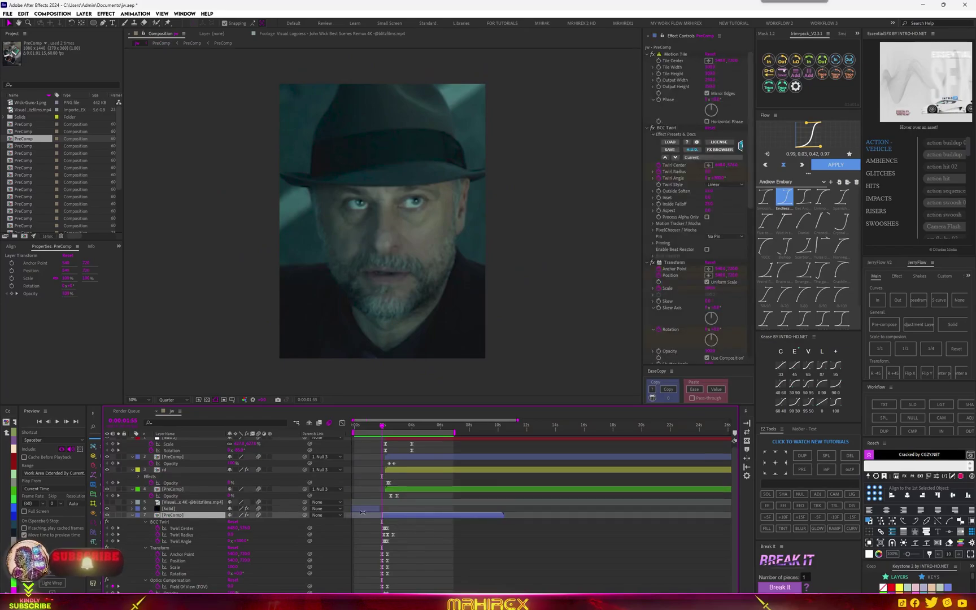
pyautogui.doubleClick(172, 516)
pyautogui.moveTo(212, 534); pyautogui.dragTo(113, 439)
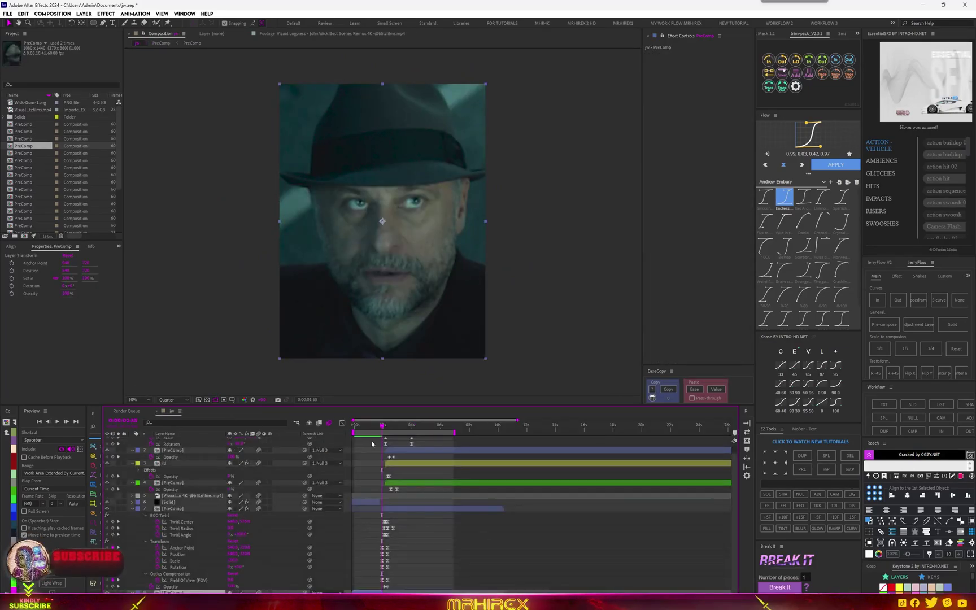
pyautogui.click(193, 411)
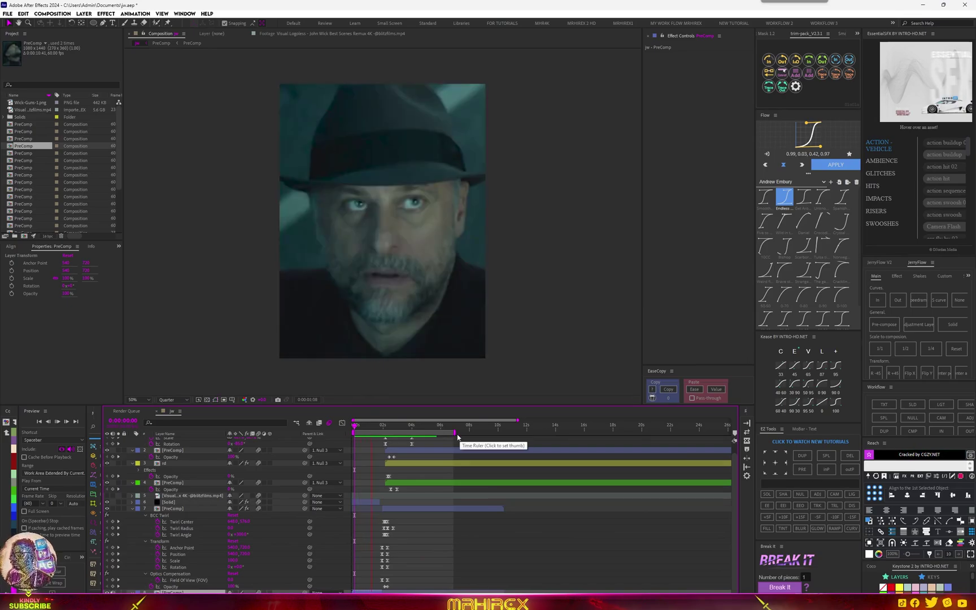
pyautogui.press('space')
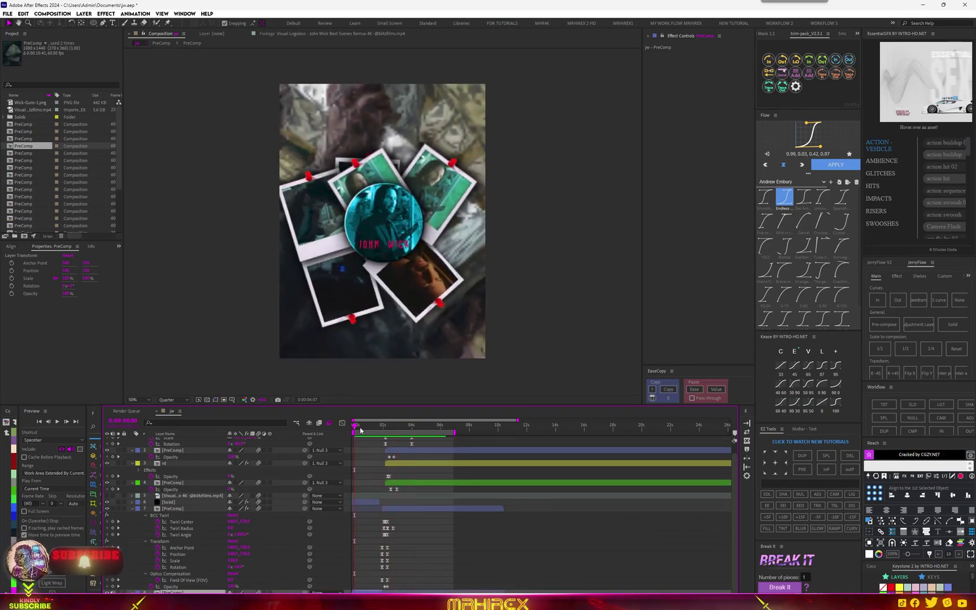
pyautogui.press('space')
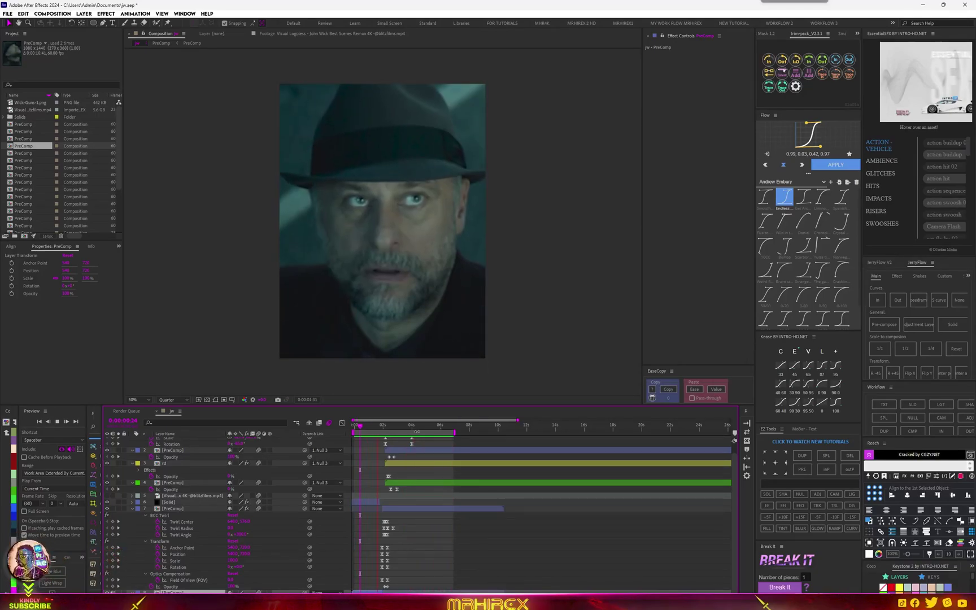
pyautogui.click(405, 509)
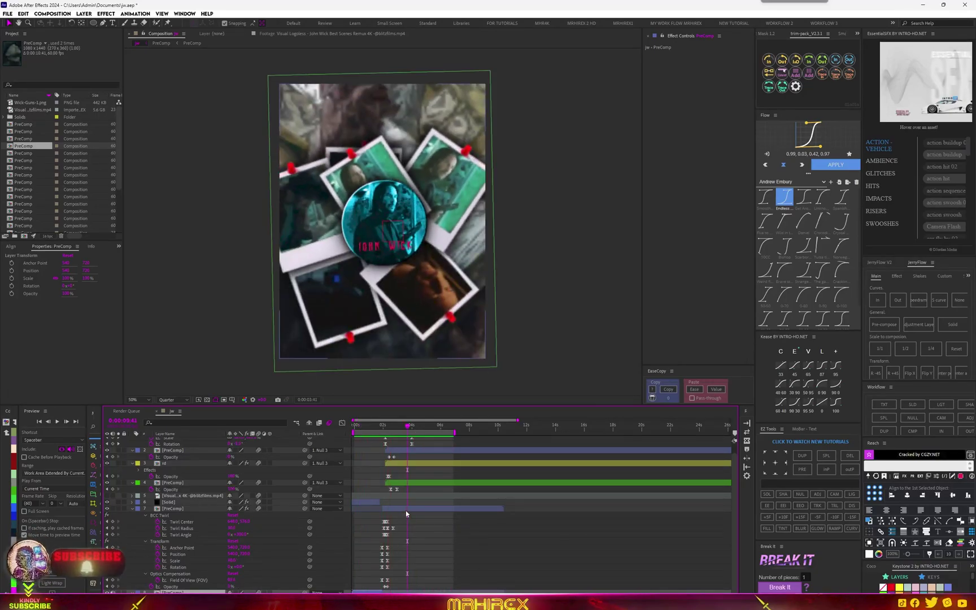
pyautogui.doubleClick(406, 509)
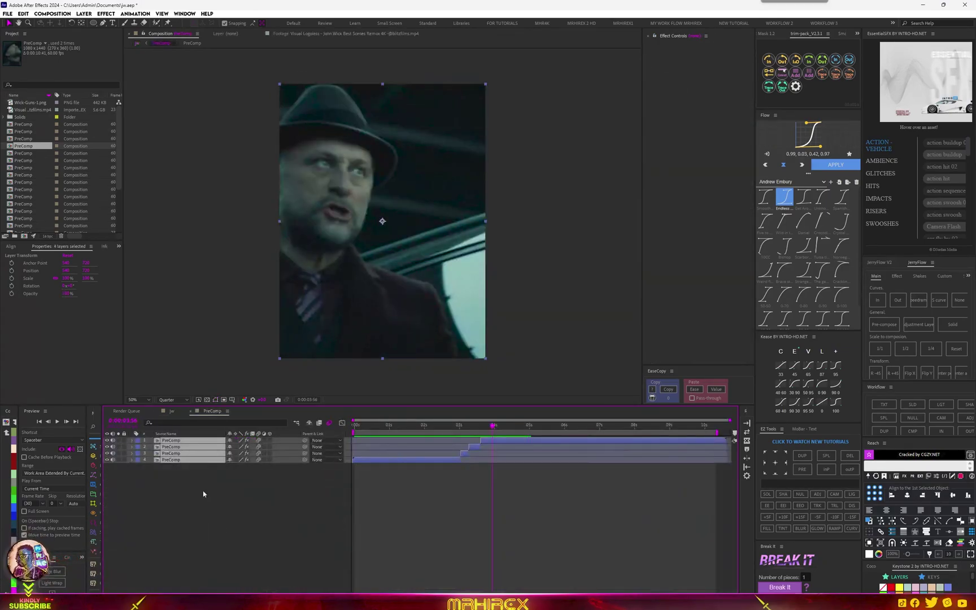
pyautogui.click(194, 411)
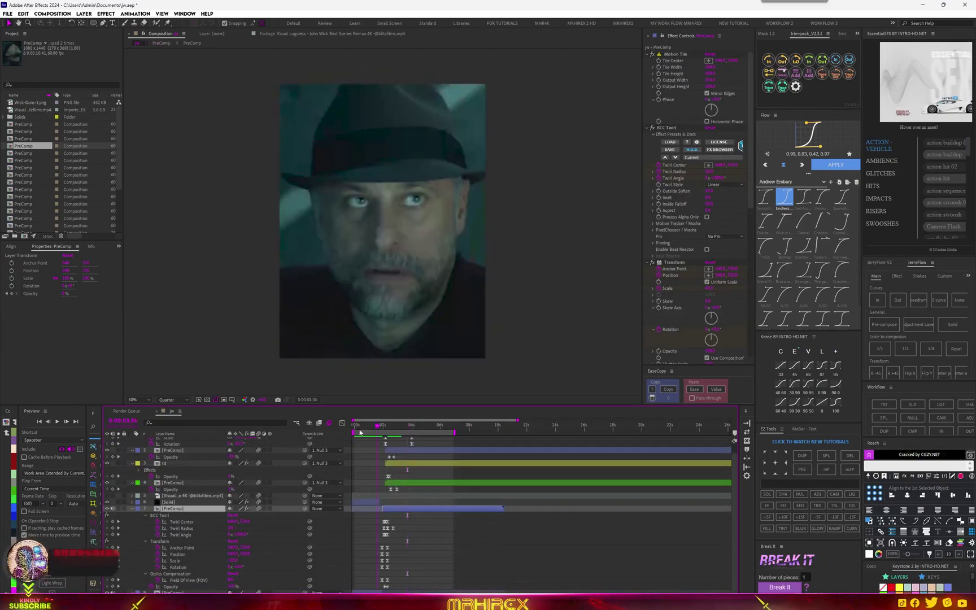